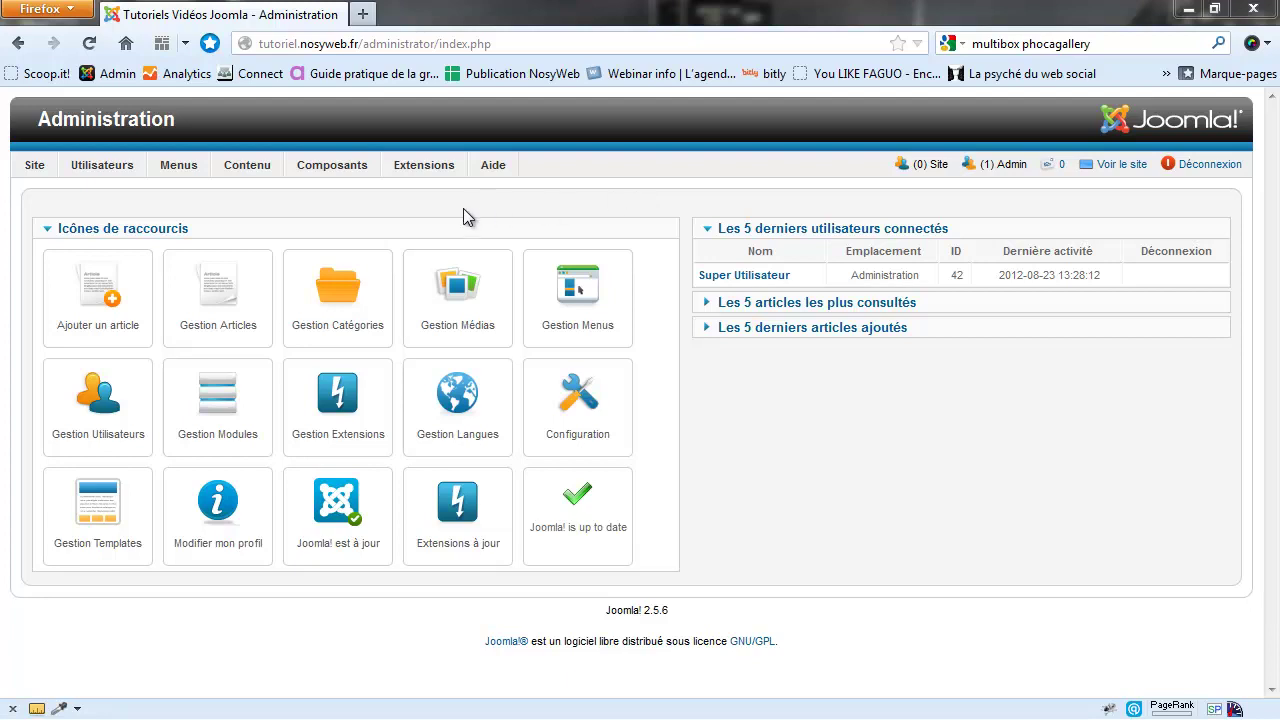
# - Open the image manager of the Phoca Gallery component and start a new image entry
pyautogui.moveTo(364, 175)
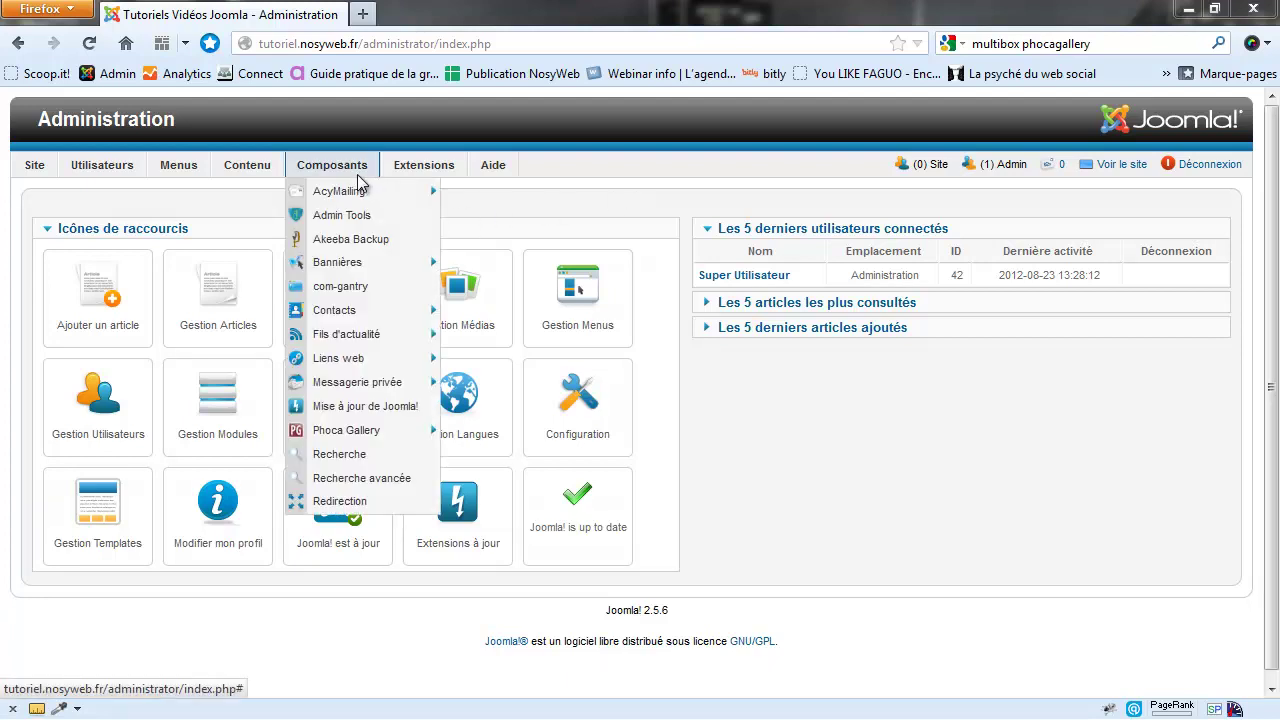
pyautogui.click(360, 430)
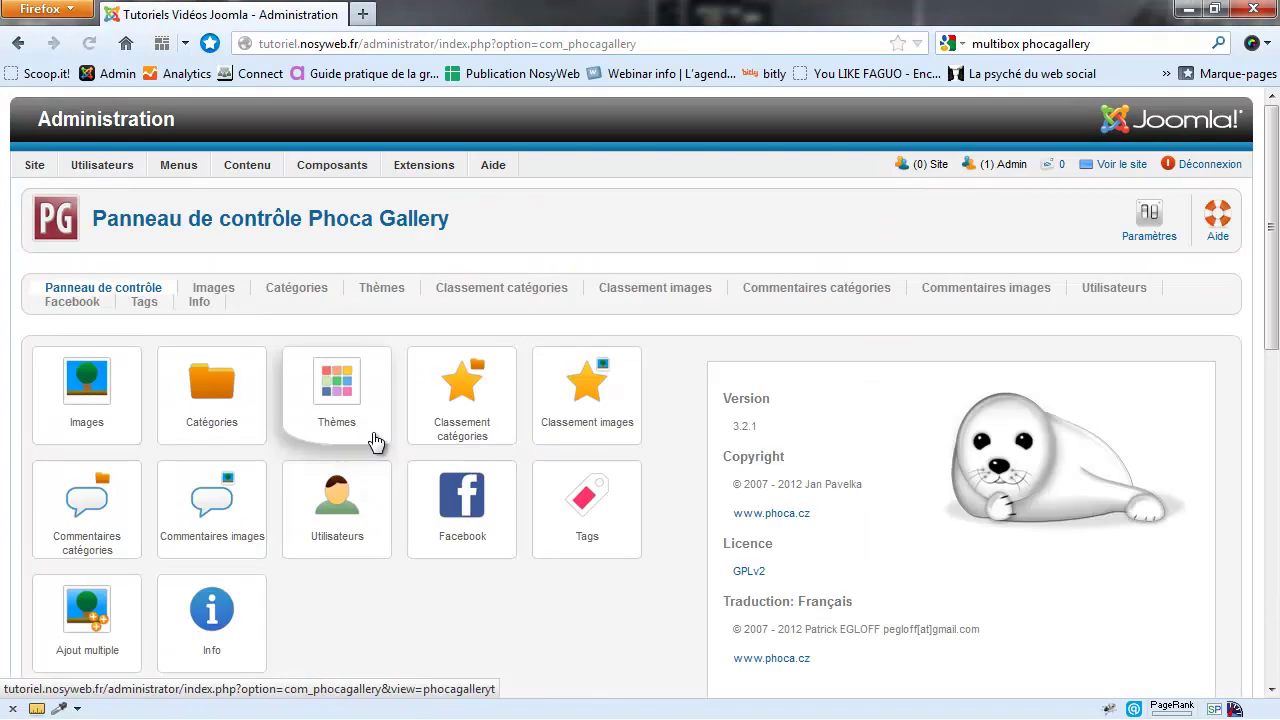
pyautogui.click(229, 296)
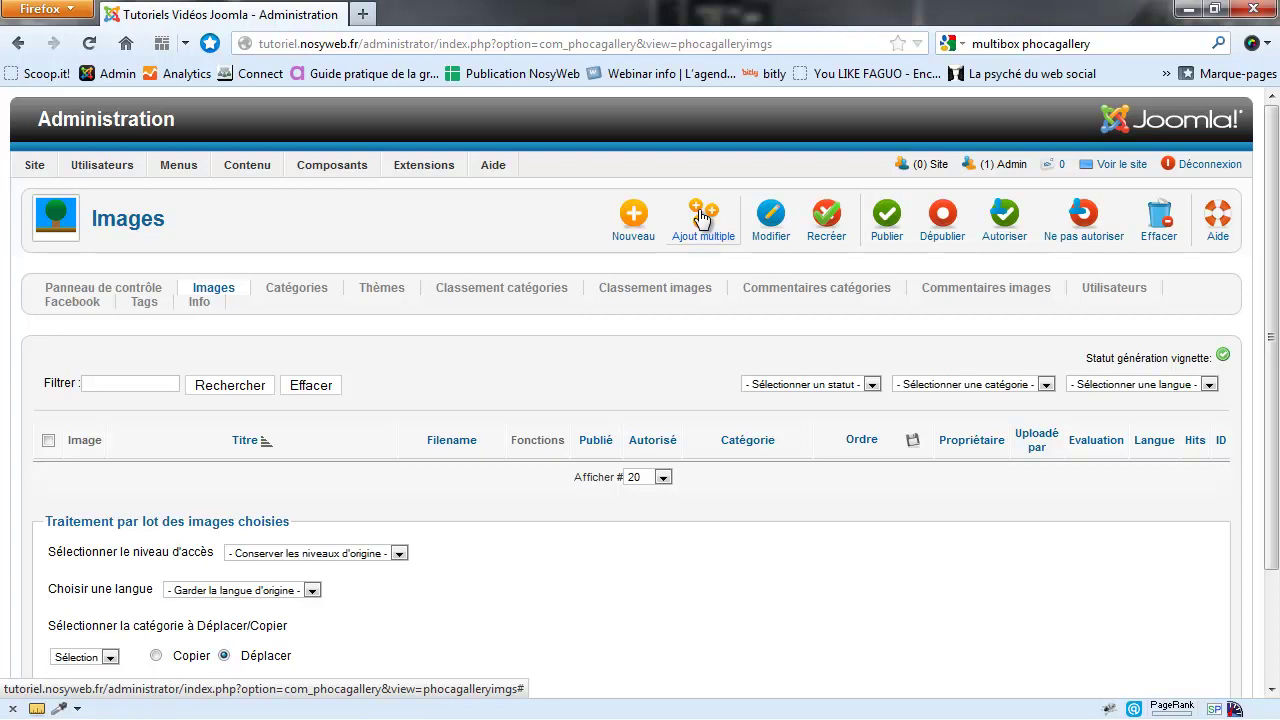
pyautogui.click(631, 216)
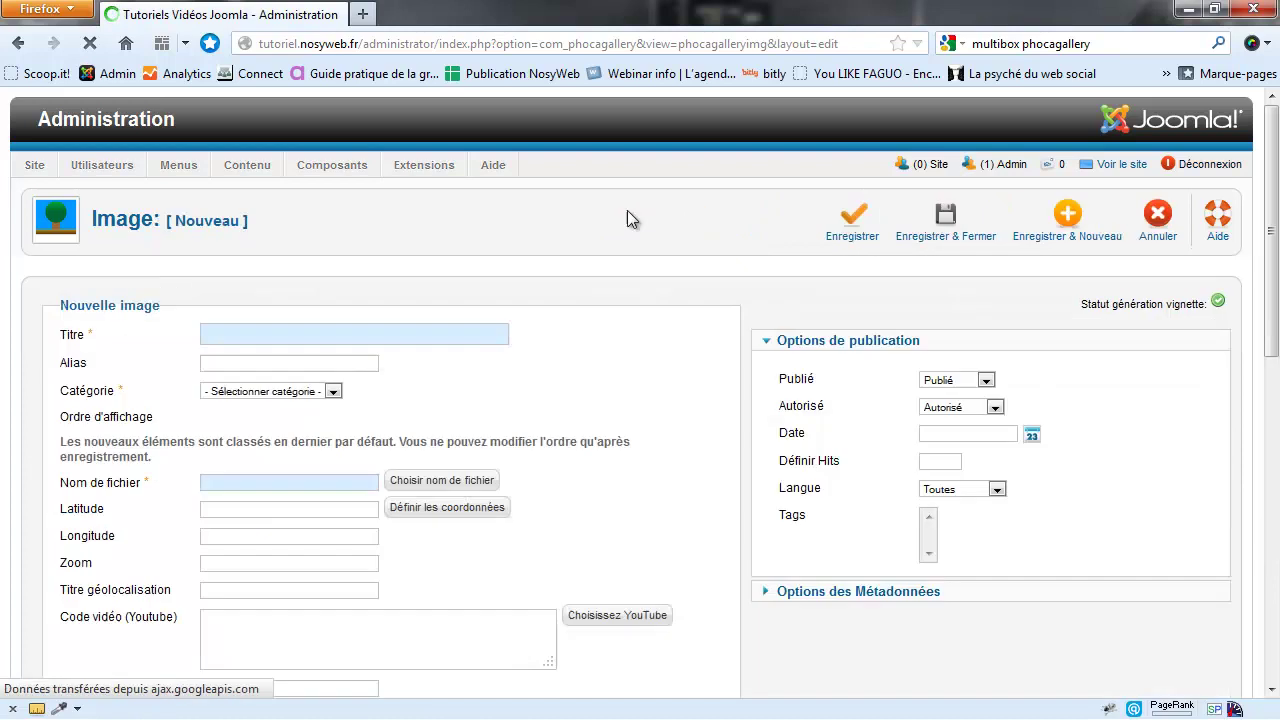
# - Open the file chooser for the new image's file name
pyautogui.scroll(-2, 576, 305)
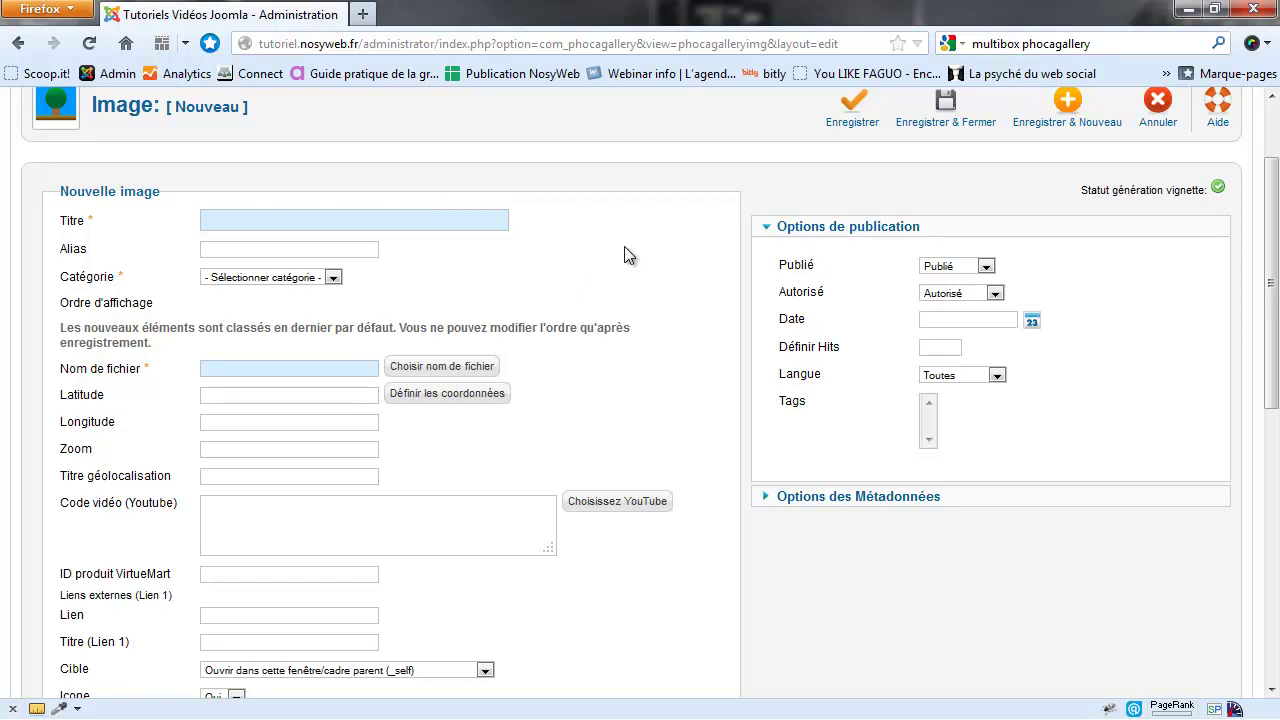
pyautogui.click(480, 220)
pyautogui.click(480, 257)
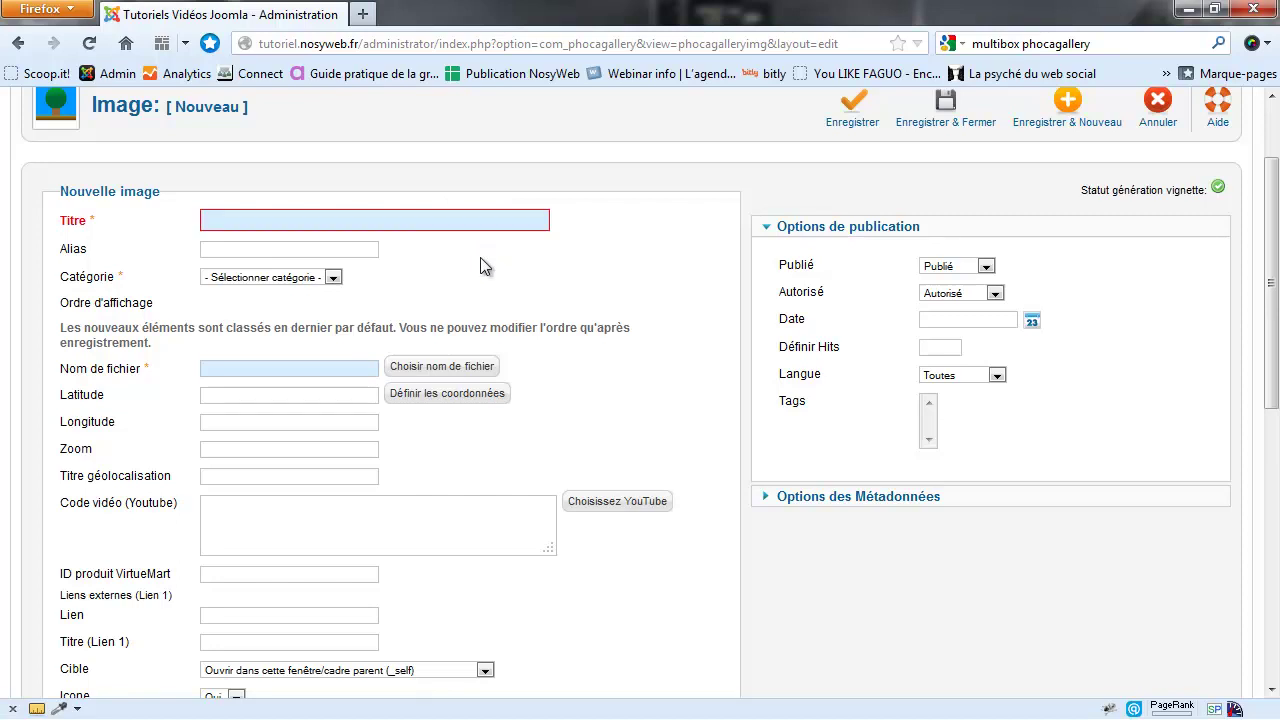
pyautogui.click(421, 376)
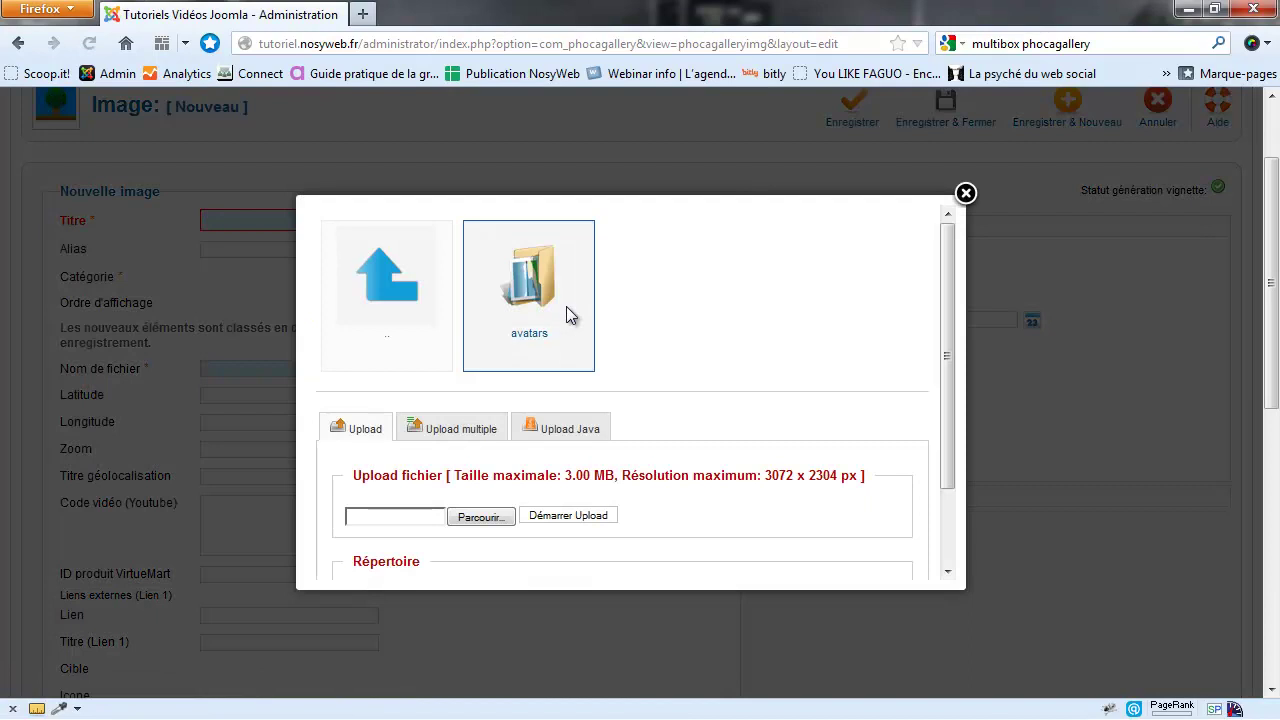
pyautogui.scroll(-2, 899, 293)
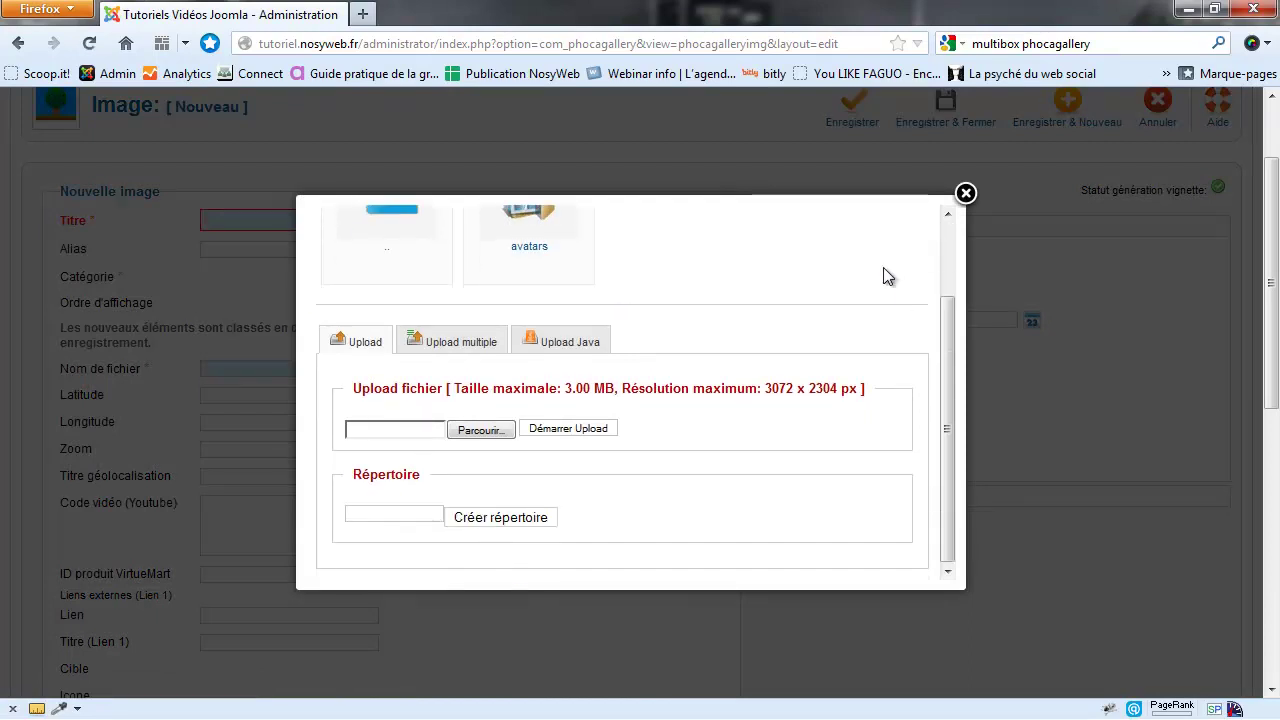
# - Review the available upload methods and examine the maximum file size and resolution for a single image upload
pyautogui.click(506, 349)
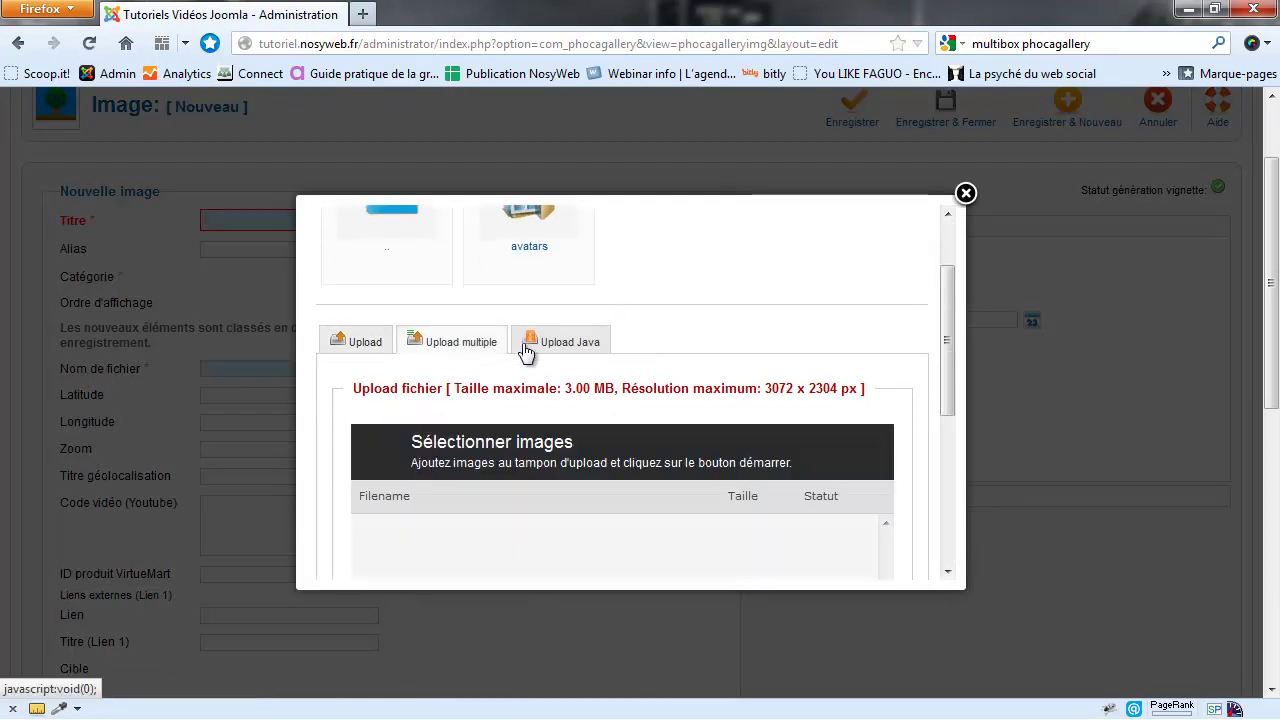
pyautogui.click(548, 345)
pyautogui.click(375, 357)
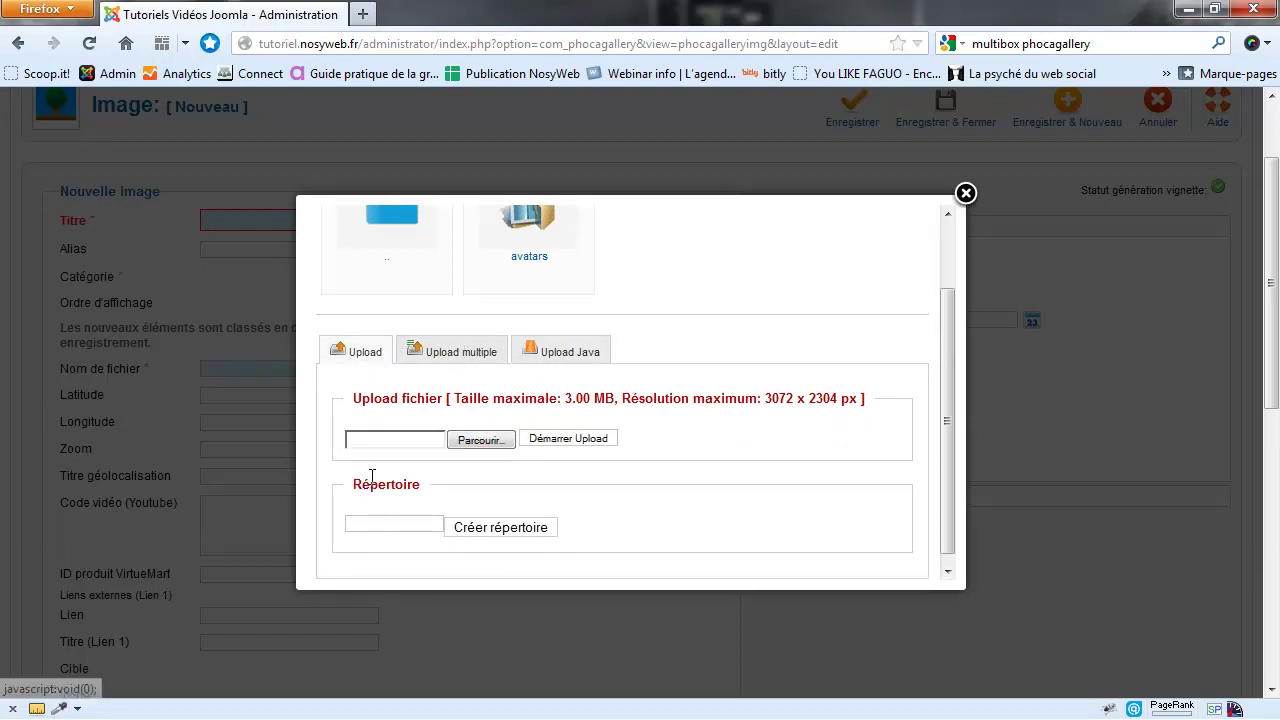
pyautogui.moveTo(565, 398); pyautogui.dragTo(600, 403)
pyautogui.click(600, 403)
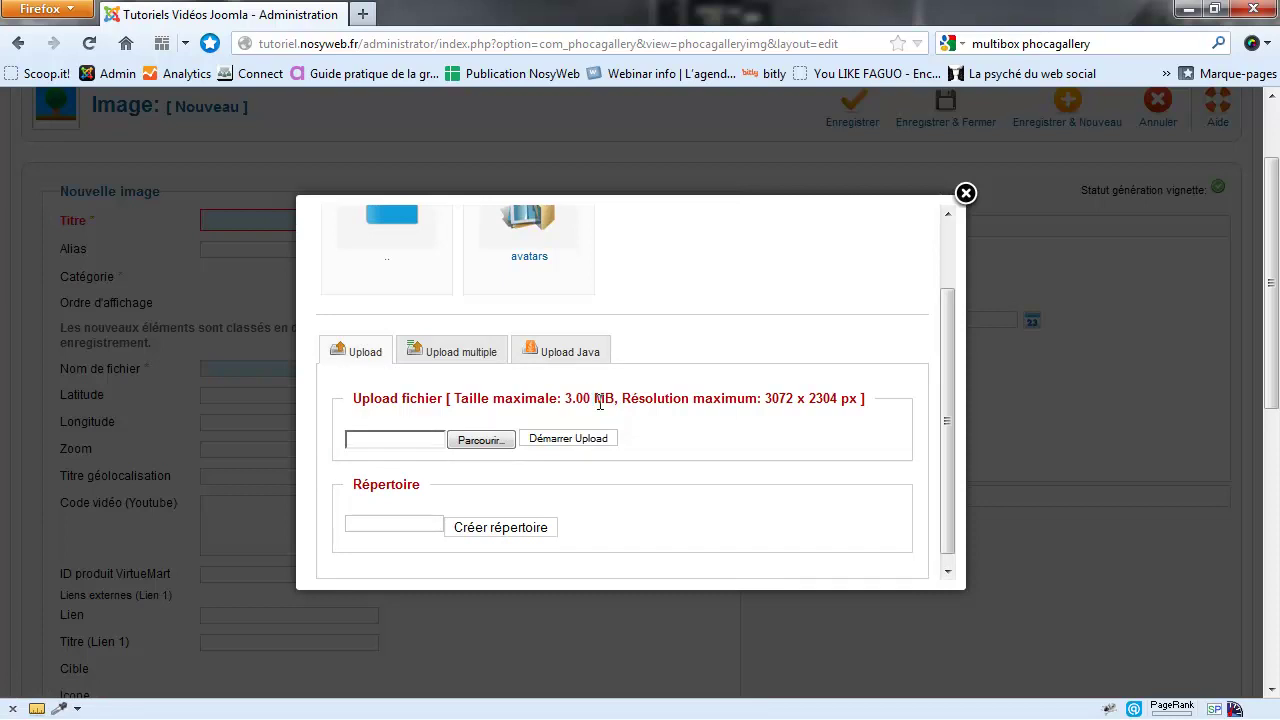
pyautogui.moveTo(765, 398); pyautogui.dragTo(836, 398)
pyautogui.click(368, 443)
pyautogui.click(824, 10)
# - Examine the multiple upload form, including its local file browser for adding images, and dismiss the browser without choosing a file
pyautogui.click(444, 352)
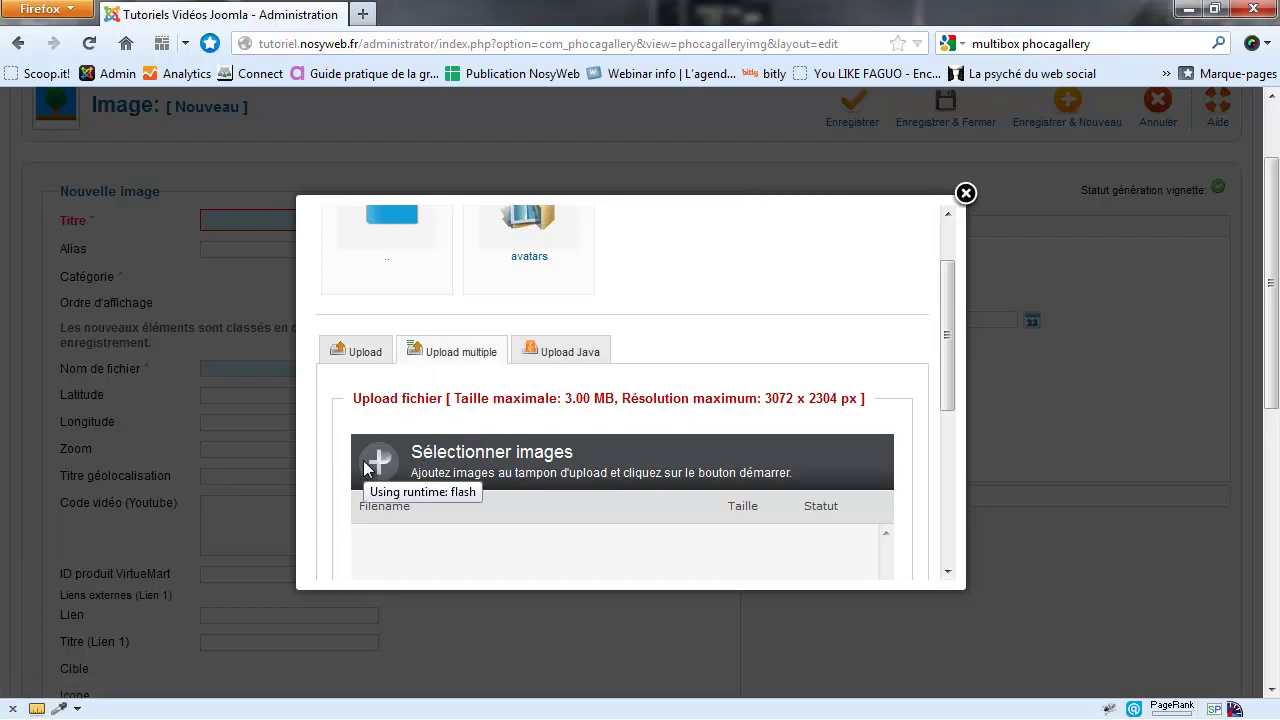
pyautogui.scroll(-5, 363, 460)
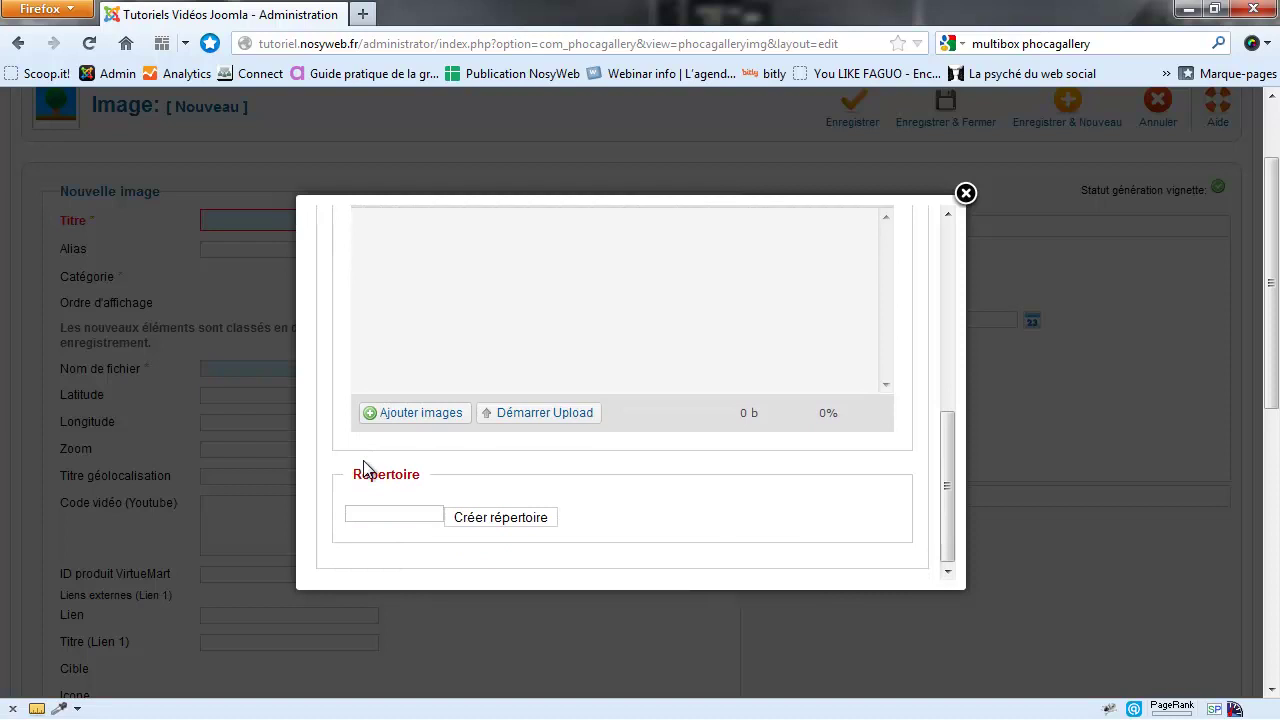
pyautogui.click(396, 419)
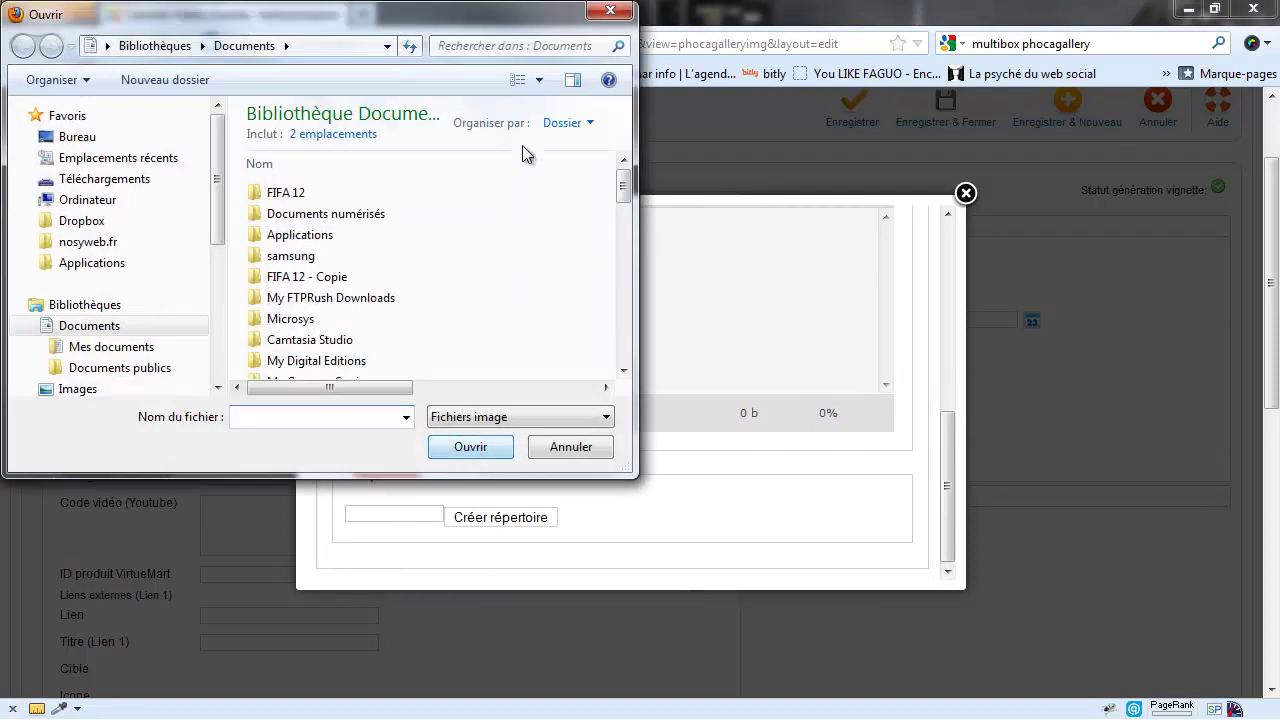
pyautogui.click(610, 10)
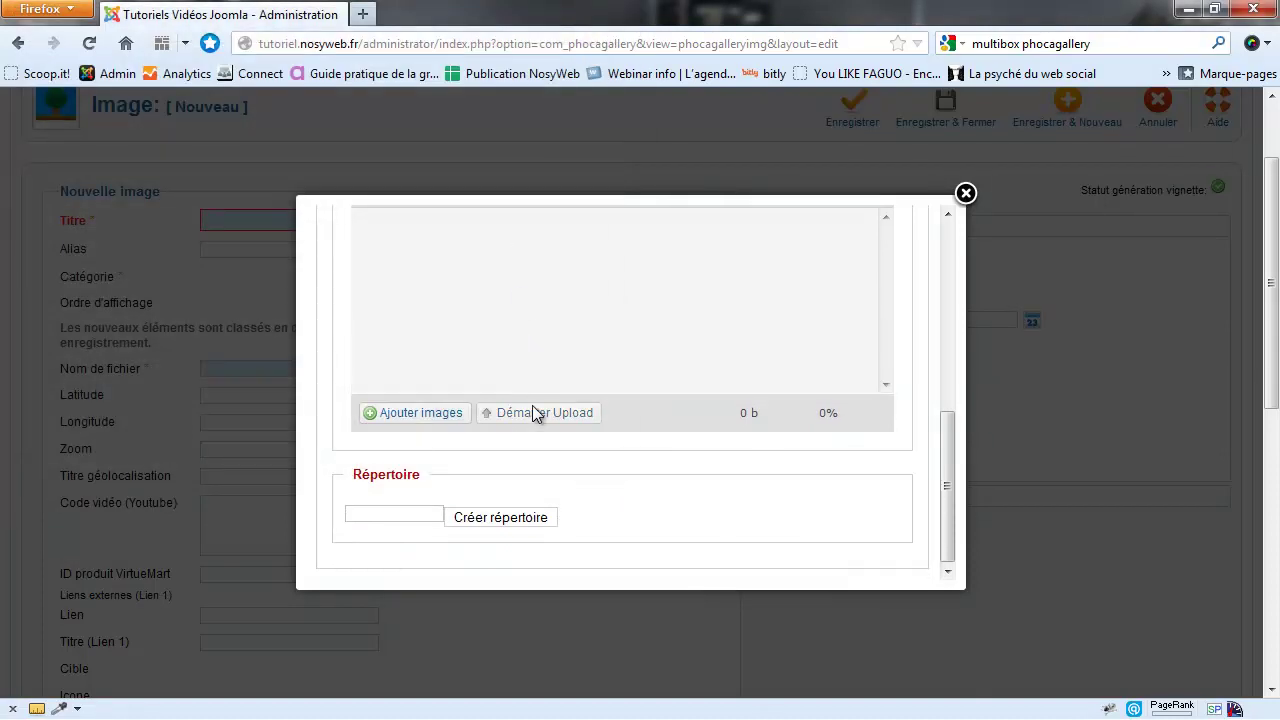
pyautogui.scroll(3, 533, 413)
pyautogui.scroll(3, 533, 413)
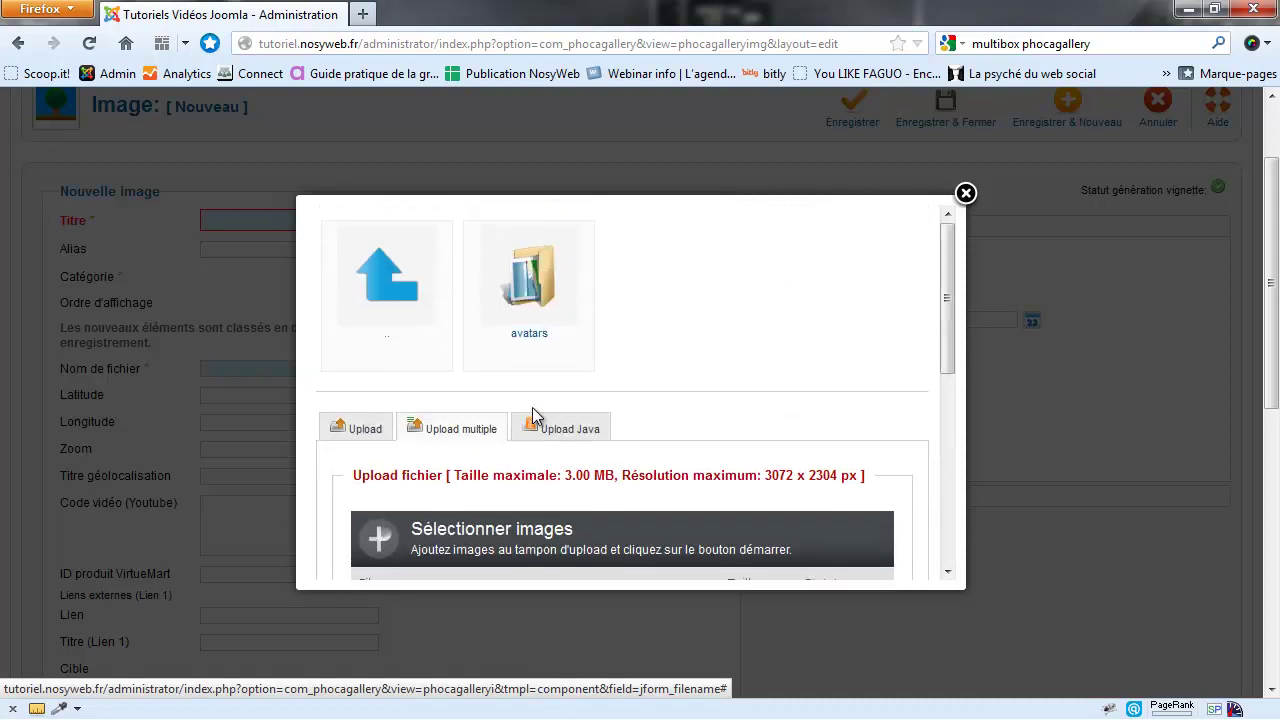
# - Check the Java upload's requirements, review the multiple upload controls again, and return to the single upload form
pyautogui.click(548, 430)
pyautogui.scroll(-2, 622, 390)
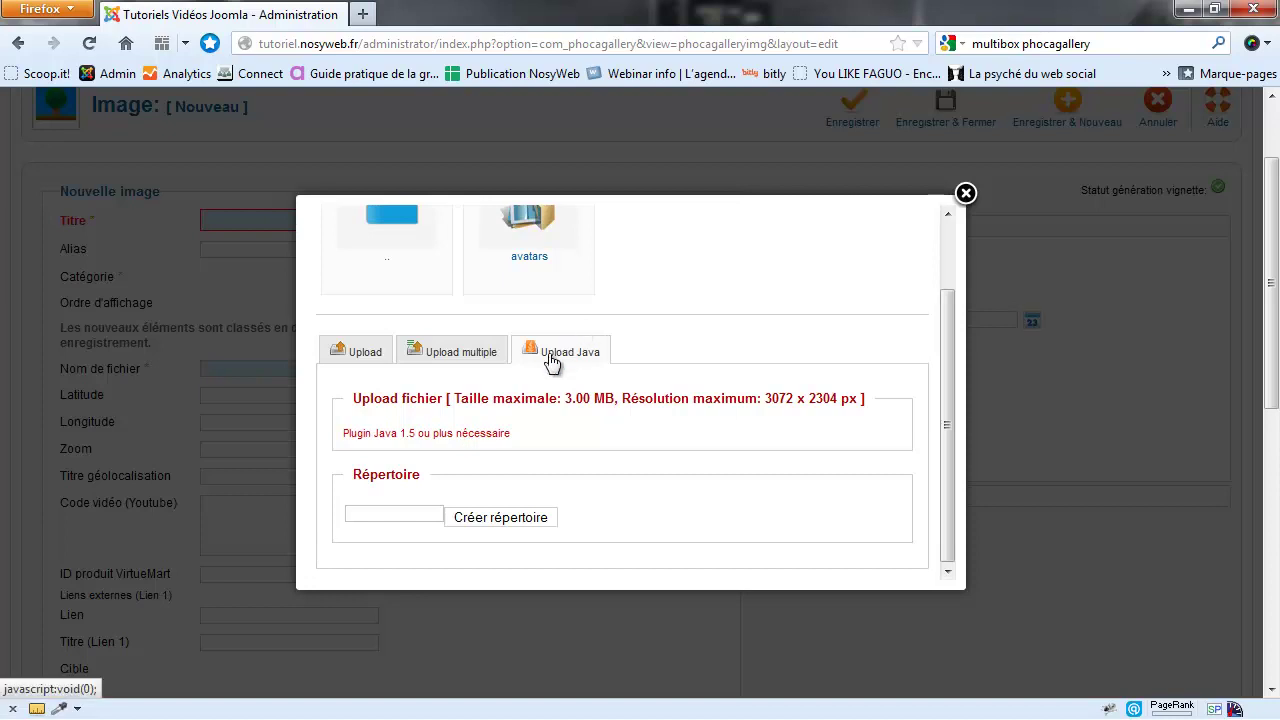
pyautogui.click(445, 358)
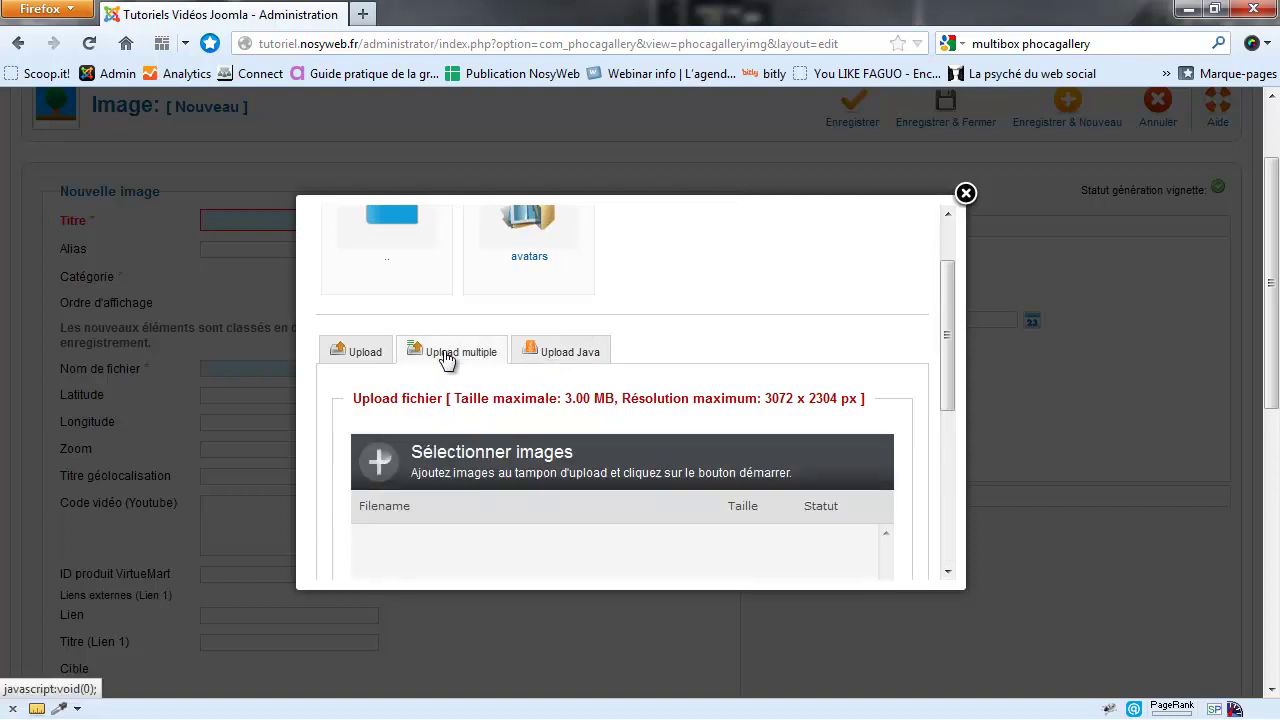
pyautogui.scroll(-4, 445, 358)
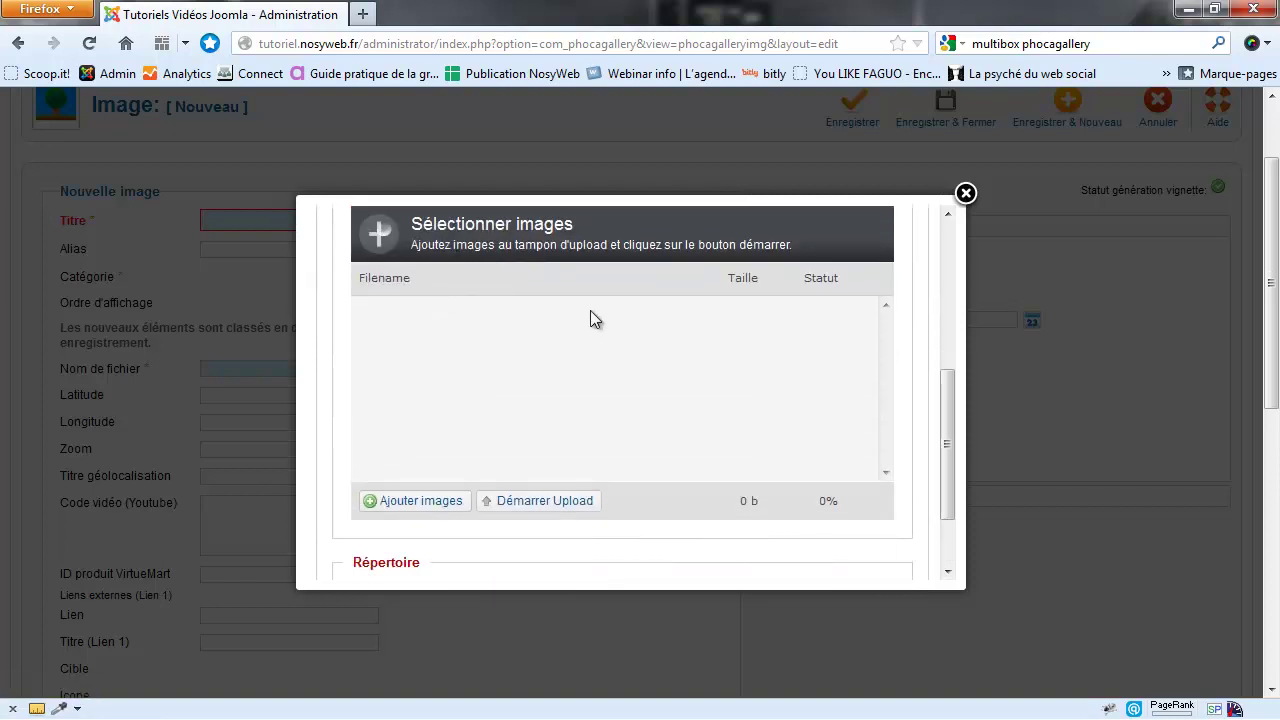
pyautogui.scroll(-2, 590, 312)
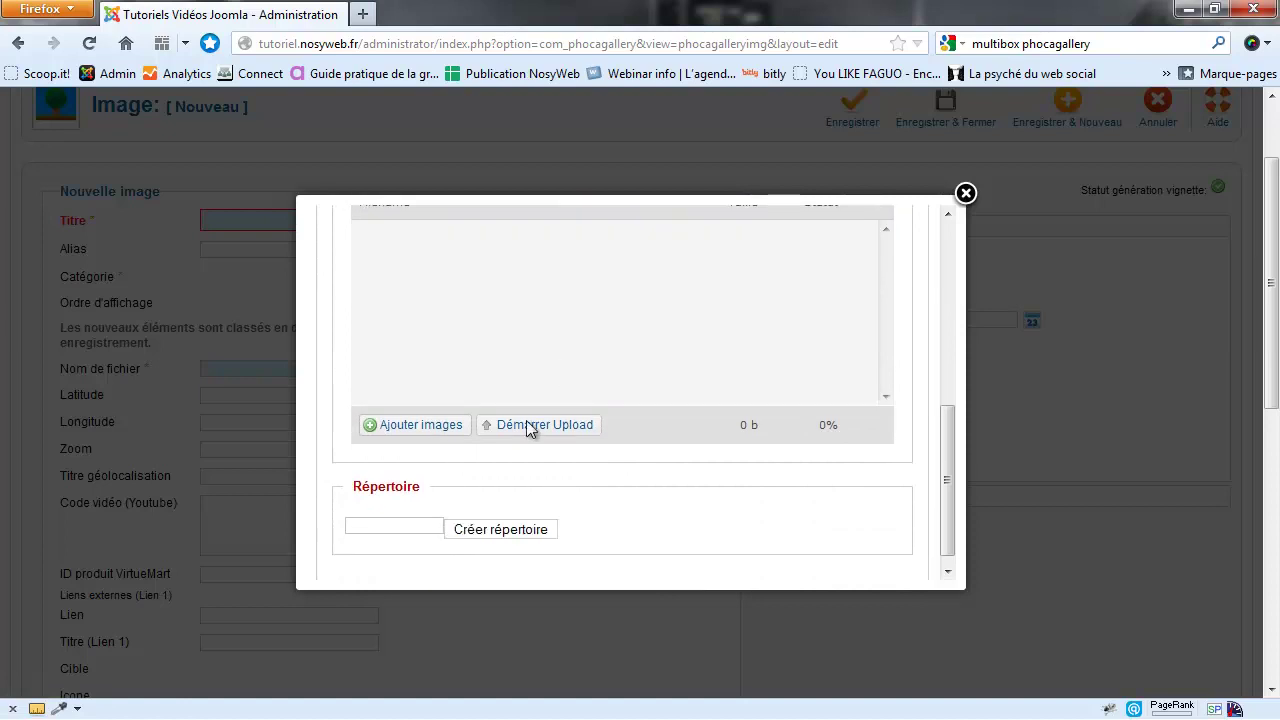
pyautogui.scroll(5, 412, 520)
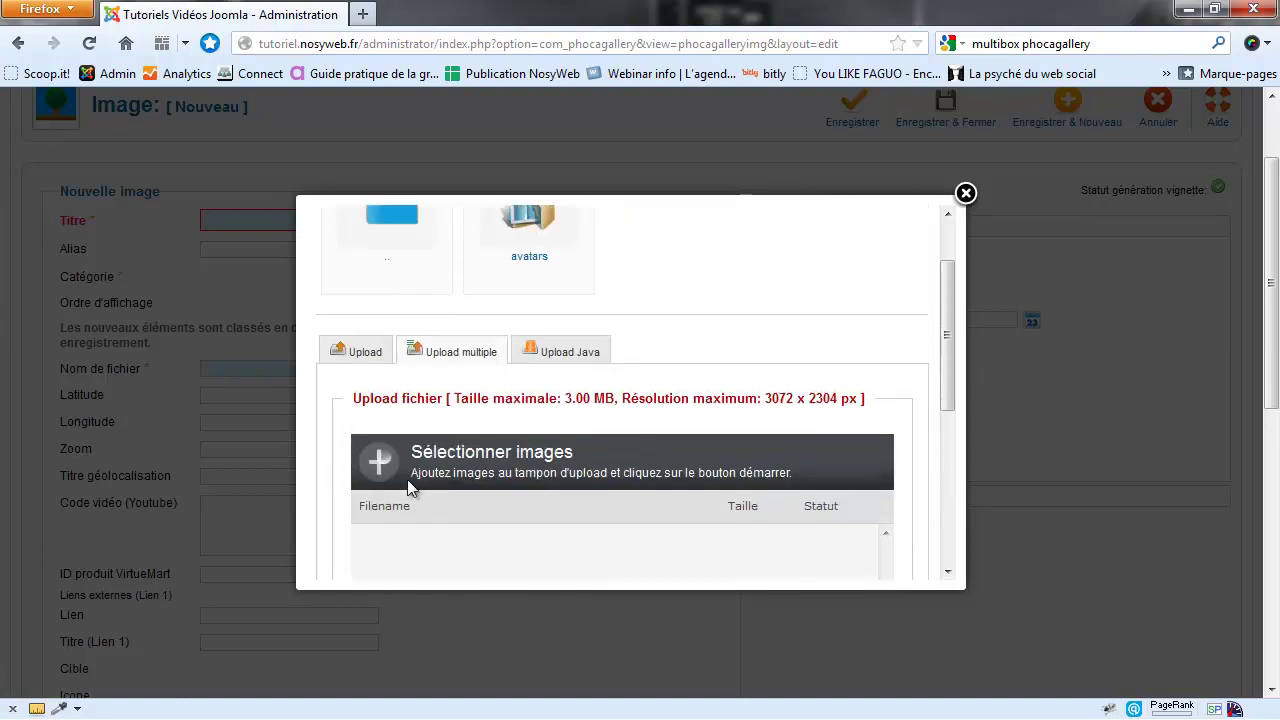
pyautogui.click(362, 347)
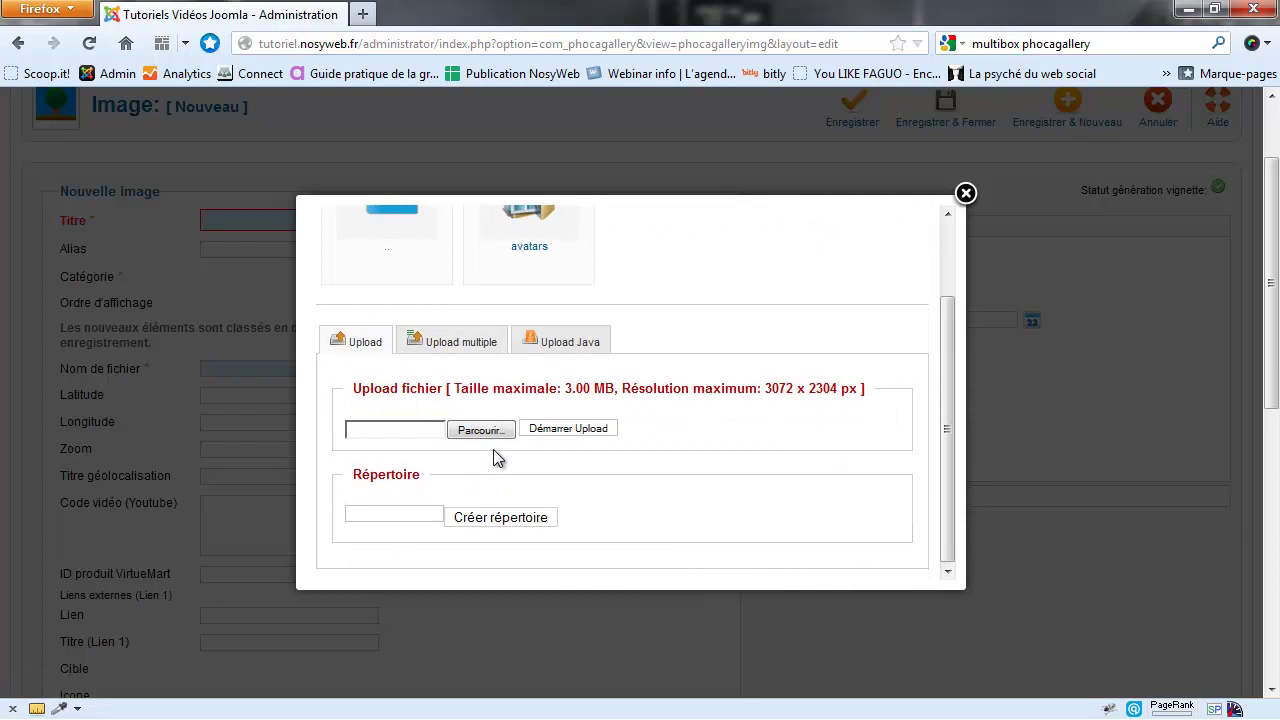
# - Look inside the avatars folder for images and return to its parent folder
pyautogui.scroll(2, 493, 455)
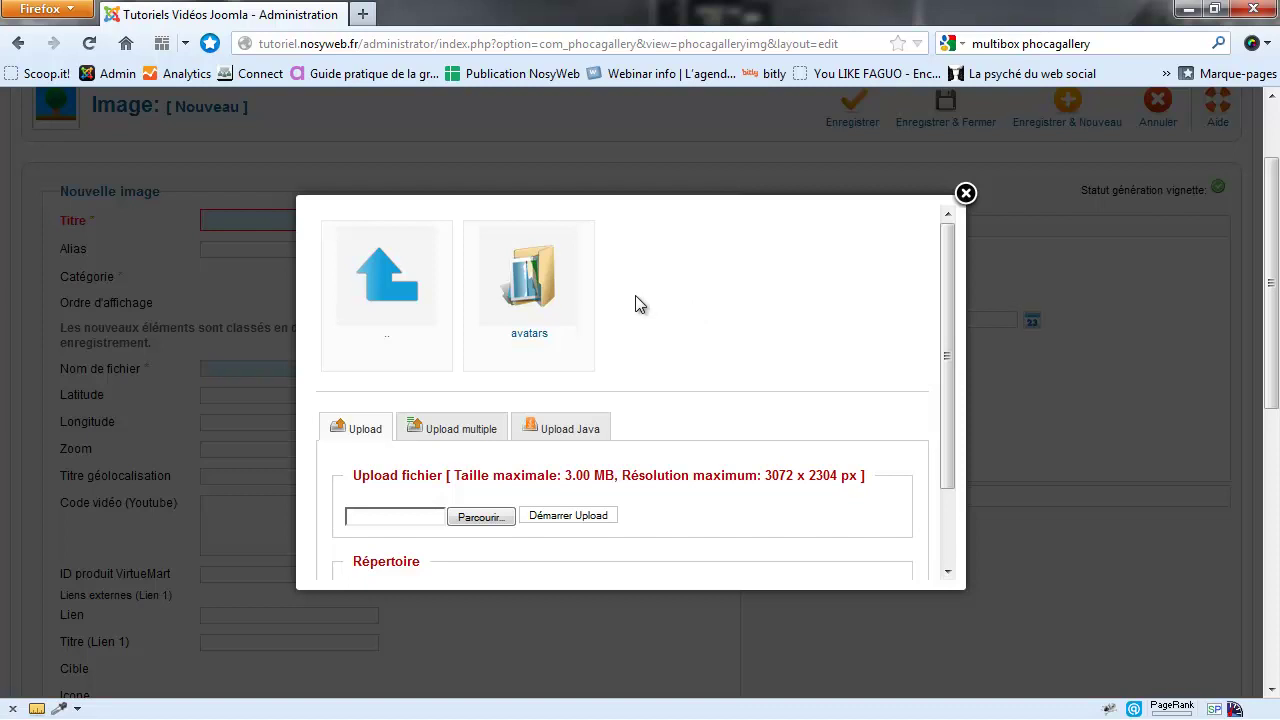
pyautogui.click(529, 287)
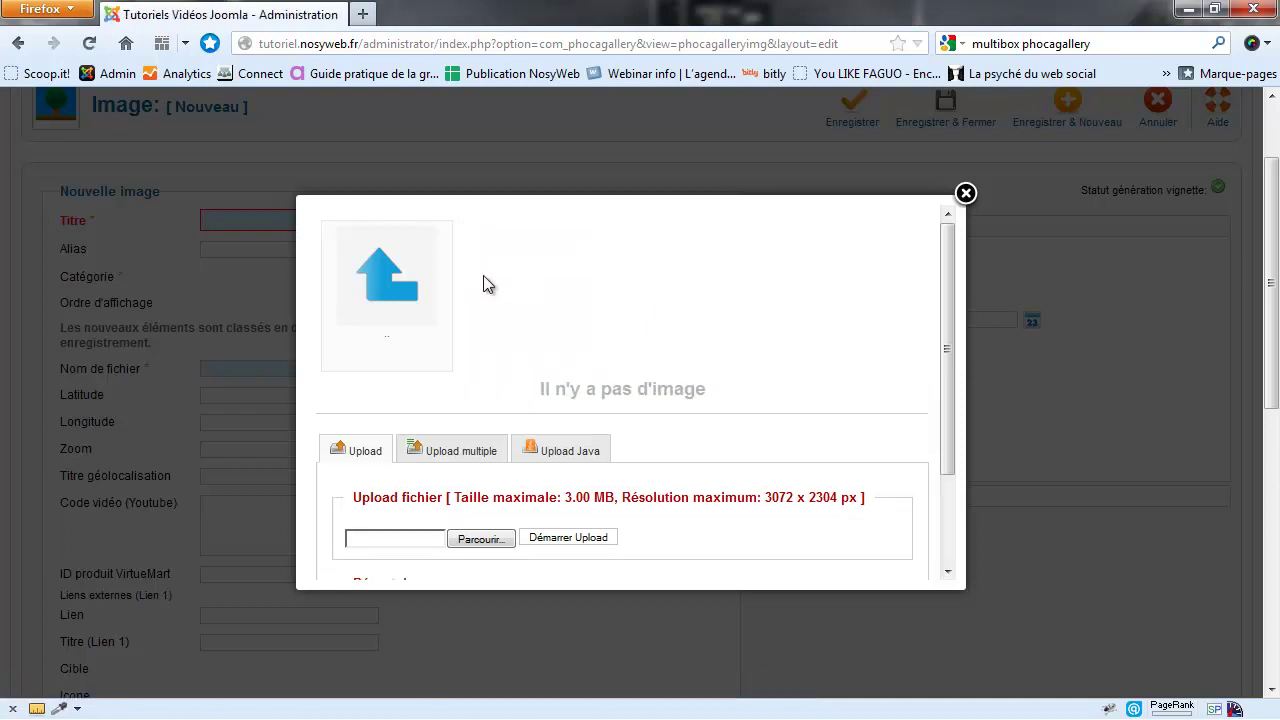
pyautogui.click(387, 285)
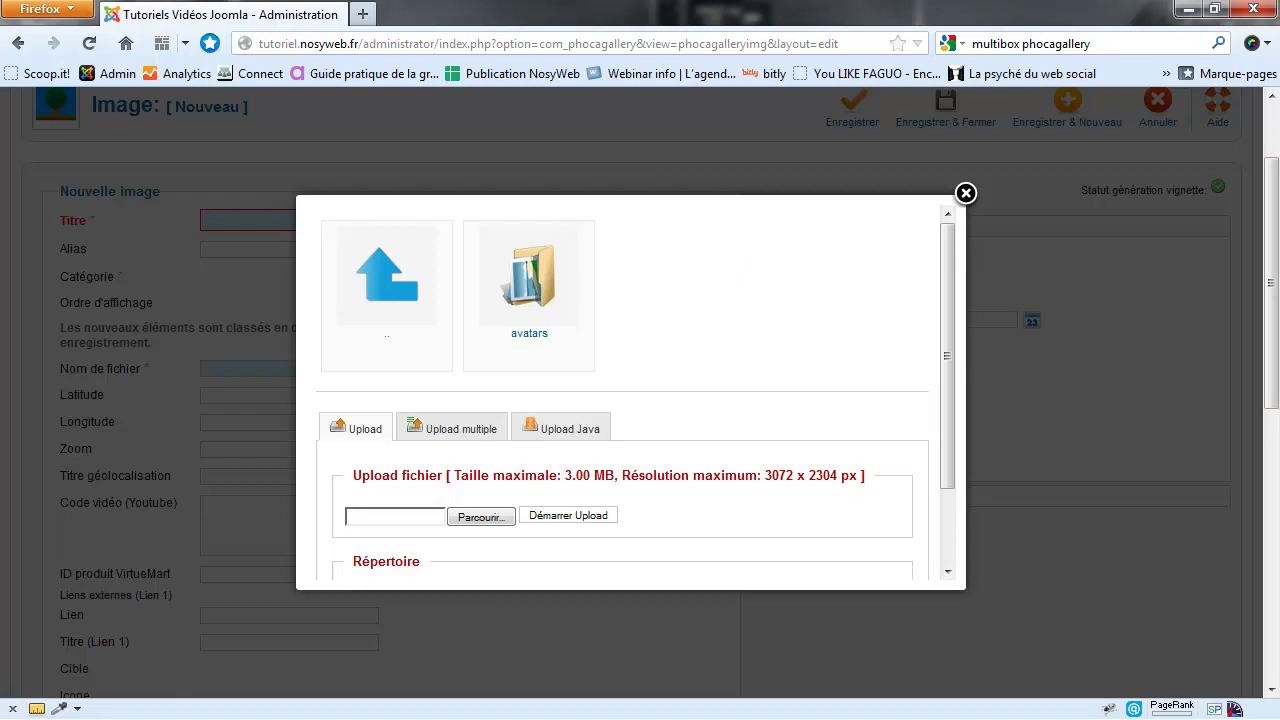
# - Switch to FileZilla and browse the remote site to the images/phocagallery/avatars folder of tutoriel-video
pyautogui.hotkey('alt', 'Tab')
pyautogui.click(764, 297)
pyautogui.scroll(2, 764, 297)
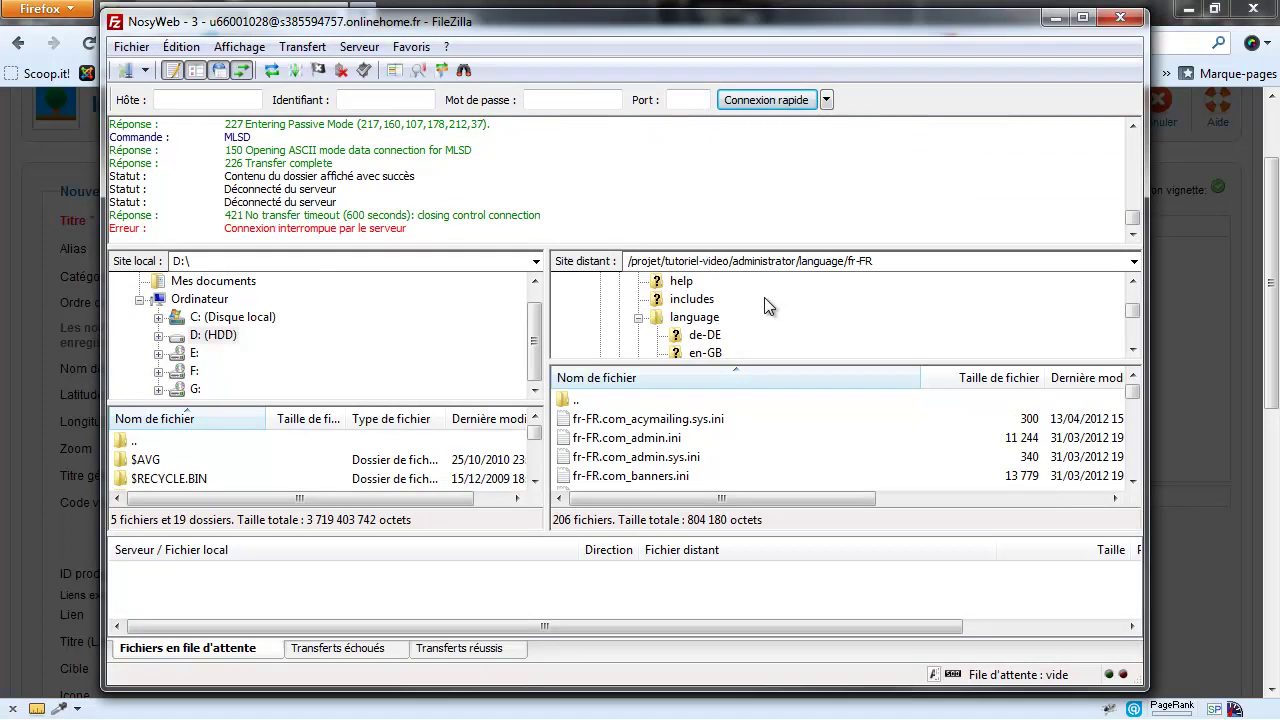
pyautogui.click(636, 318)
pyautogui.scroll(2, 636, 318)
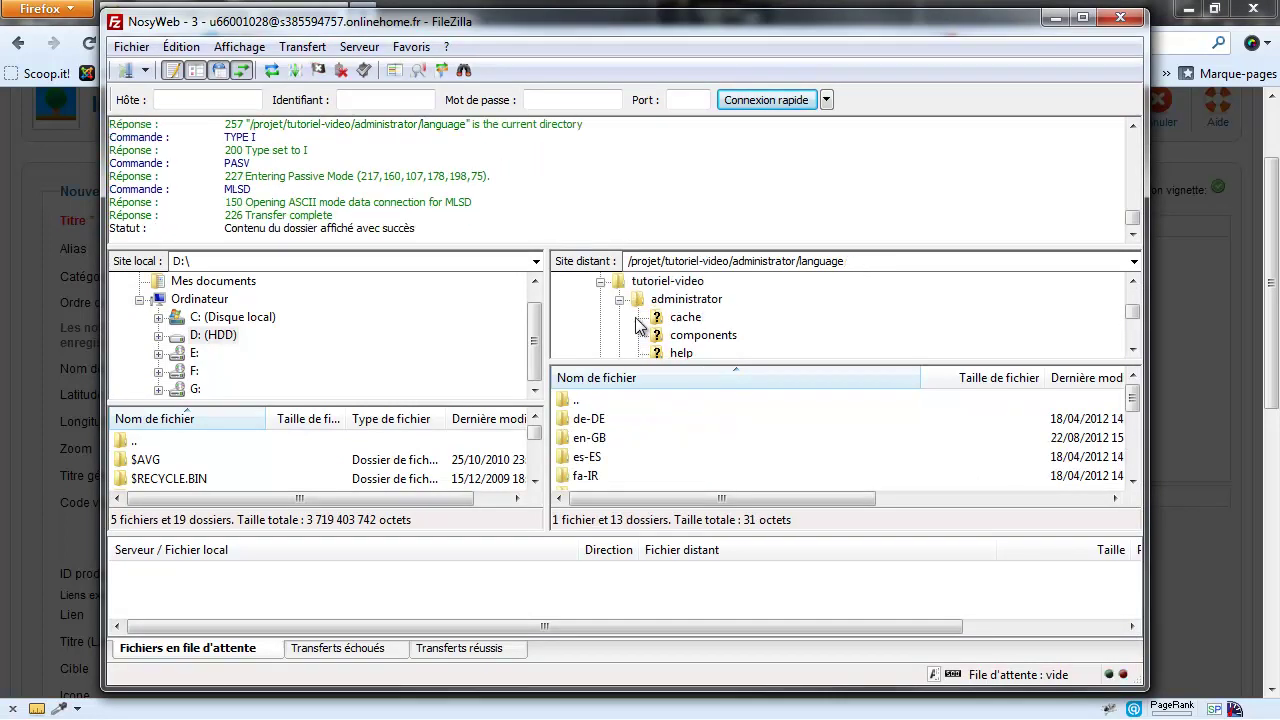
pyautogui.click(632, 300)
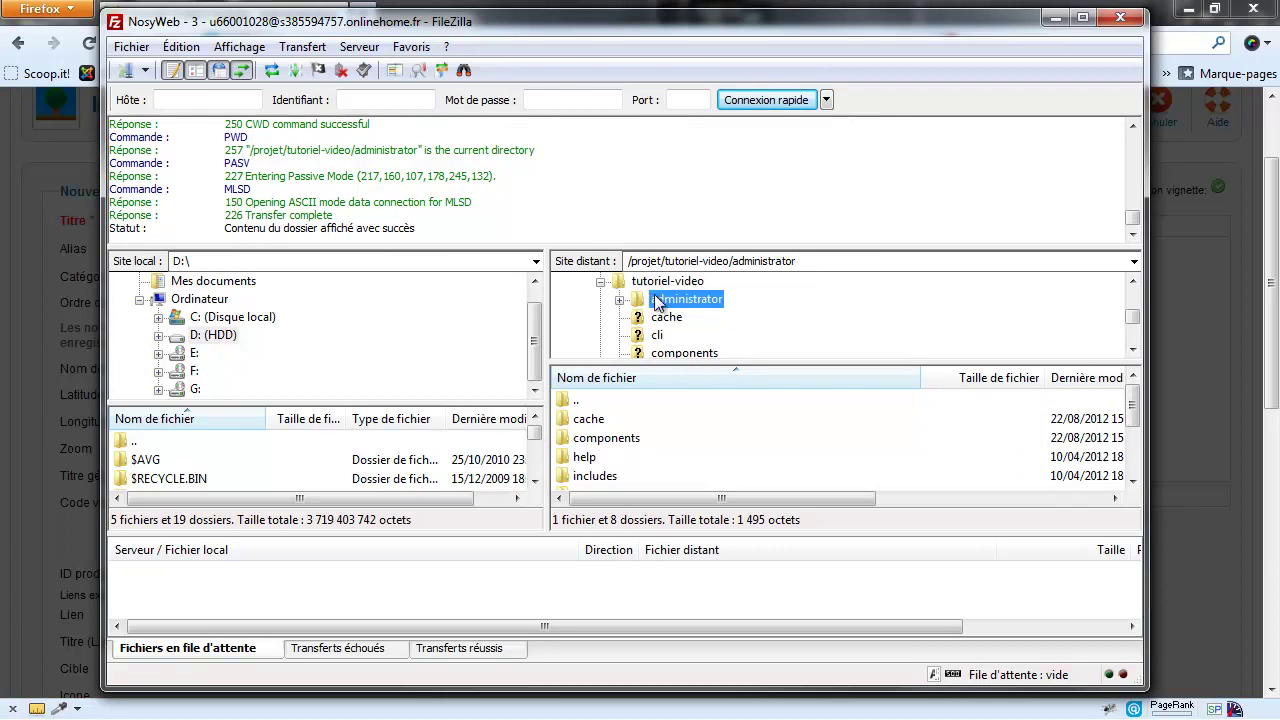
pyautogui.scroll(-2, 657, 303)
pyautogui.click(659, 300)
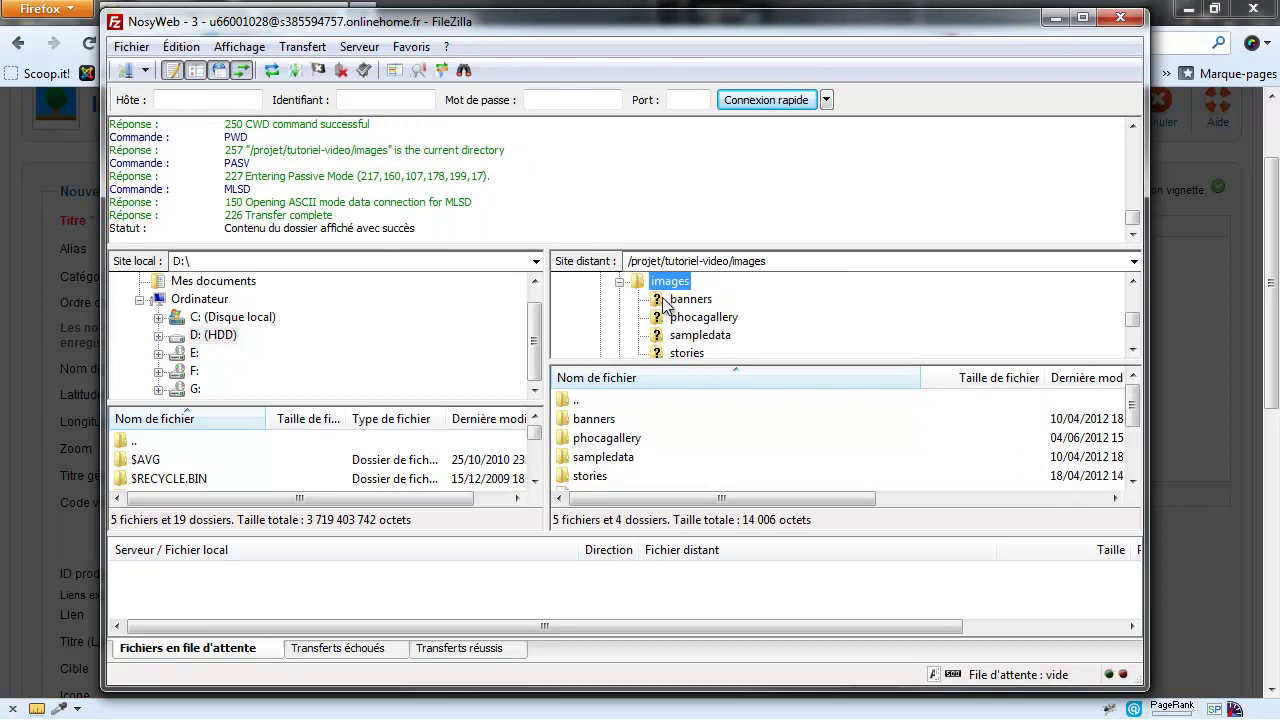
pyautogui.doubleClick(636, 440)
pyautogui.doubleClick(622, 420)
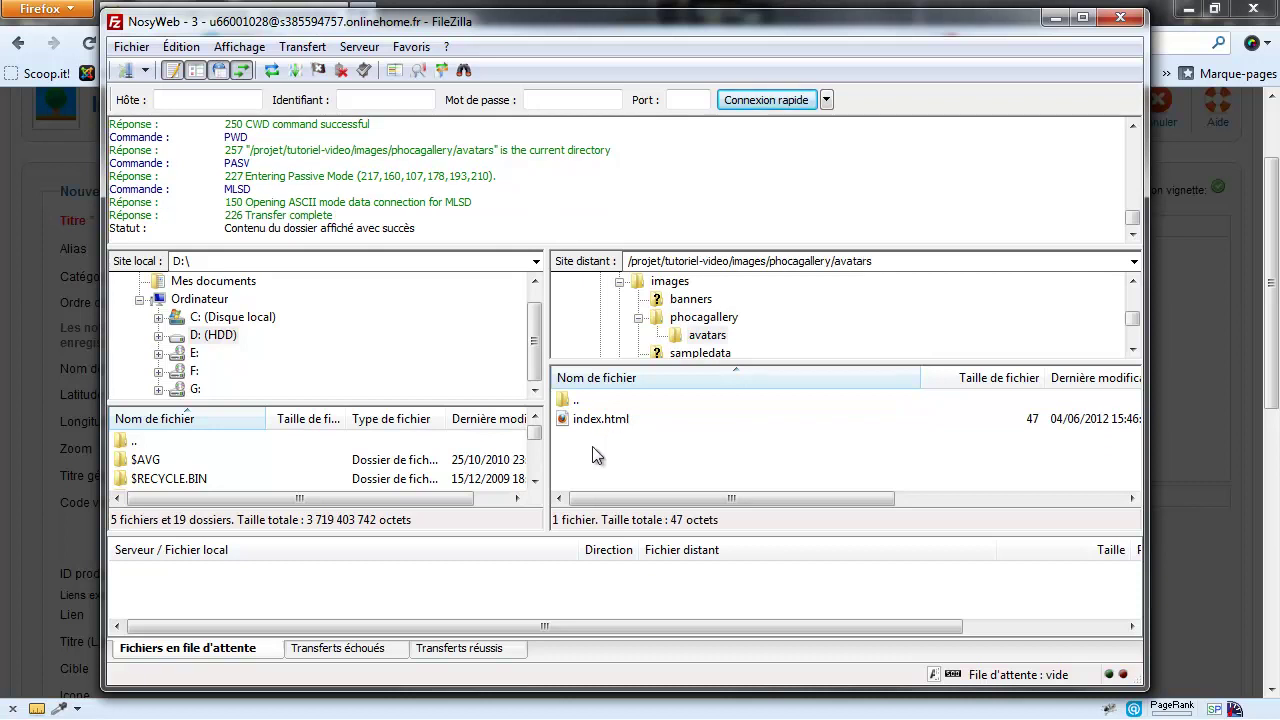
# - Return to Firefox and create a directory named fleurs alongside the avatars folder
pyautogui.click(660, 8)
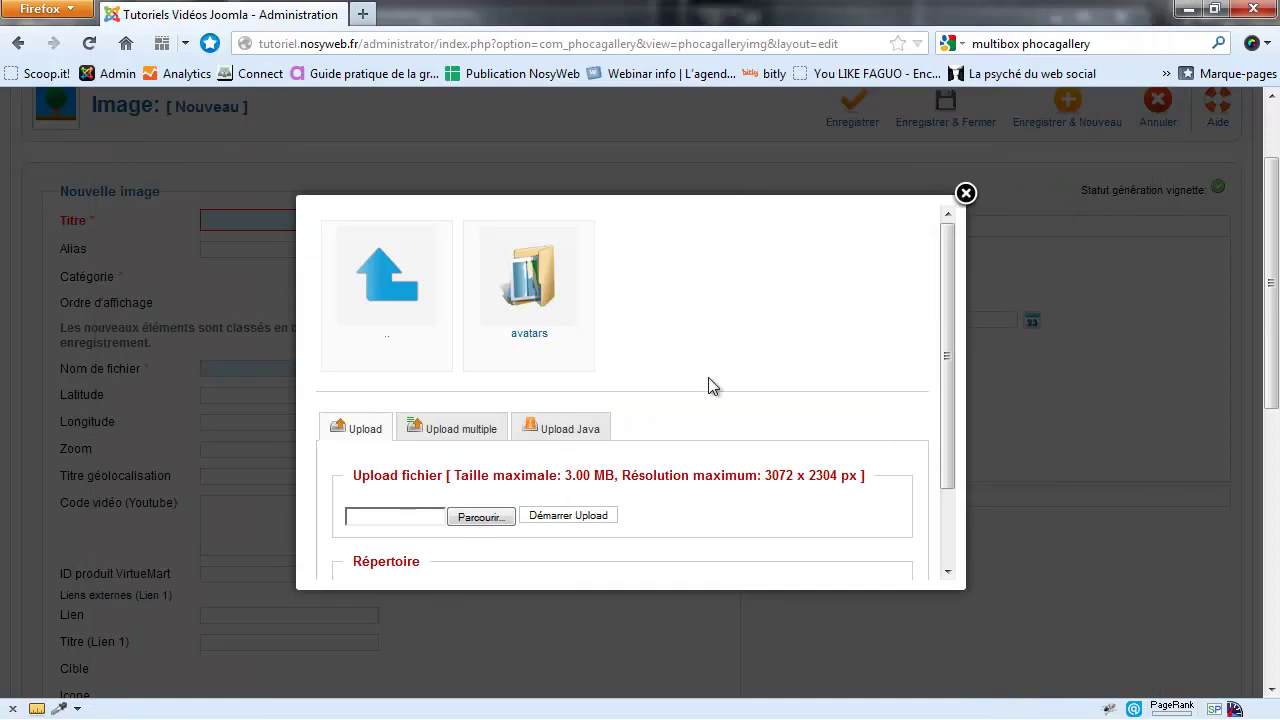
pyautogui.scroll(-2, 709, 370)
pyautogui.click(417, 514)
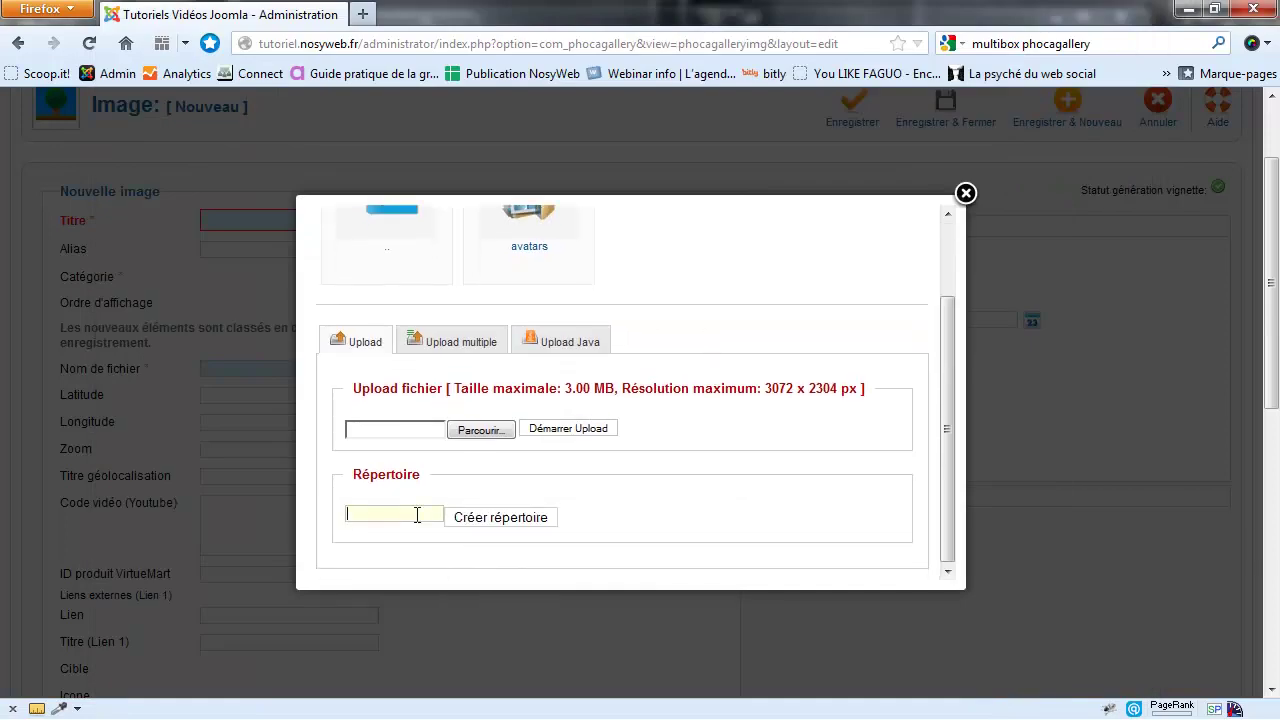
pyautogui.write('Fleurs')
pyautogui.click(352, 516)
pyautogui.press('Delete')
pyautogui.write('f')
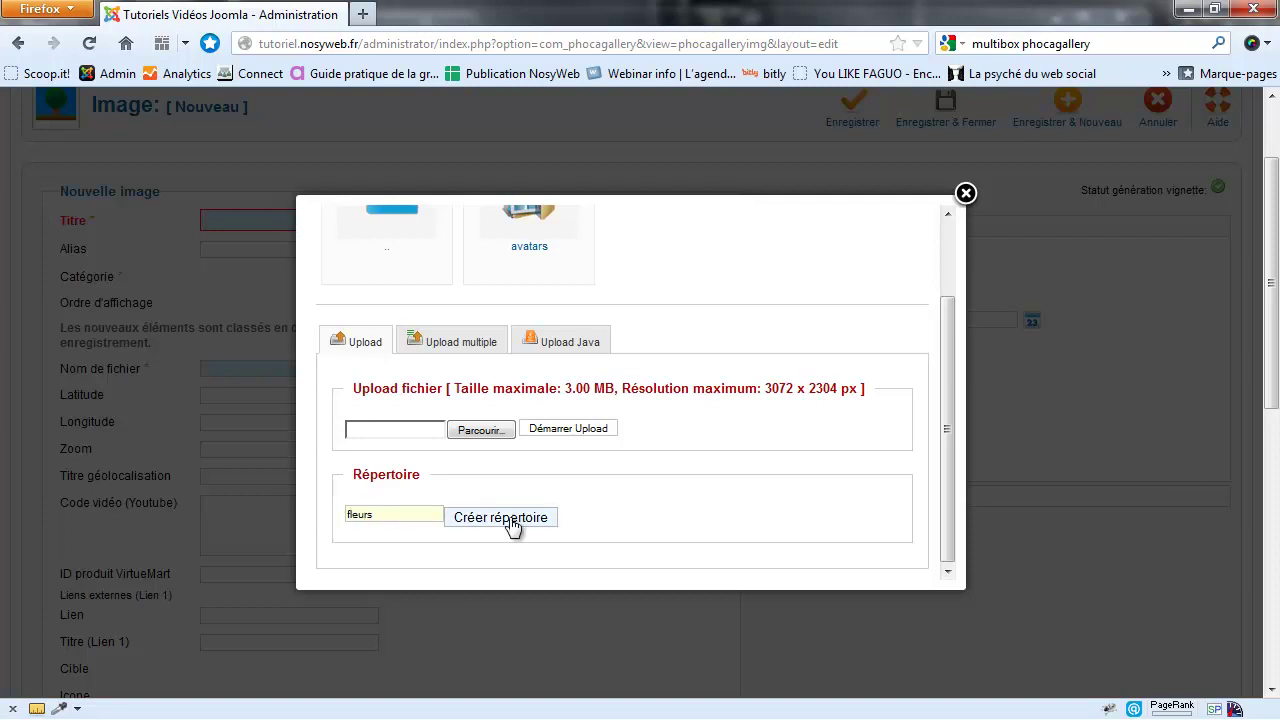
pyautogui.click(510, 522)
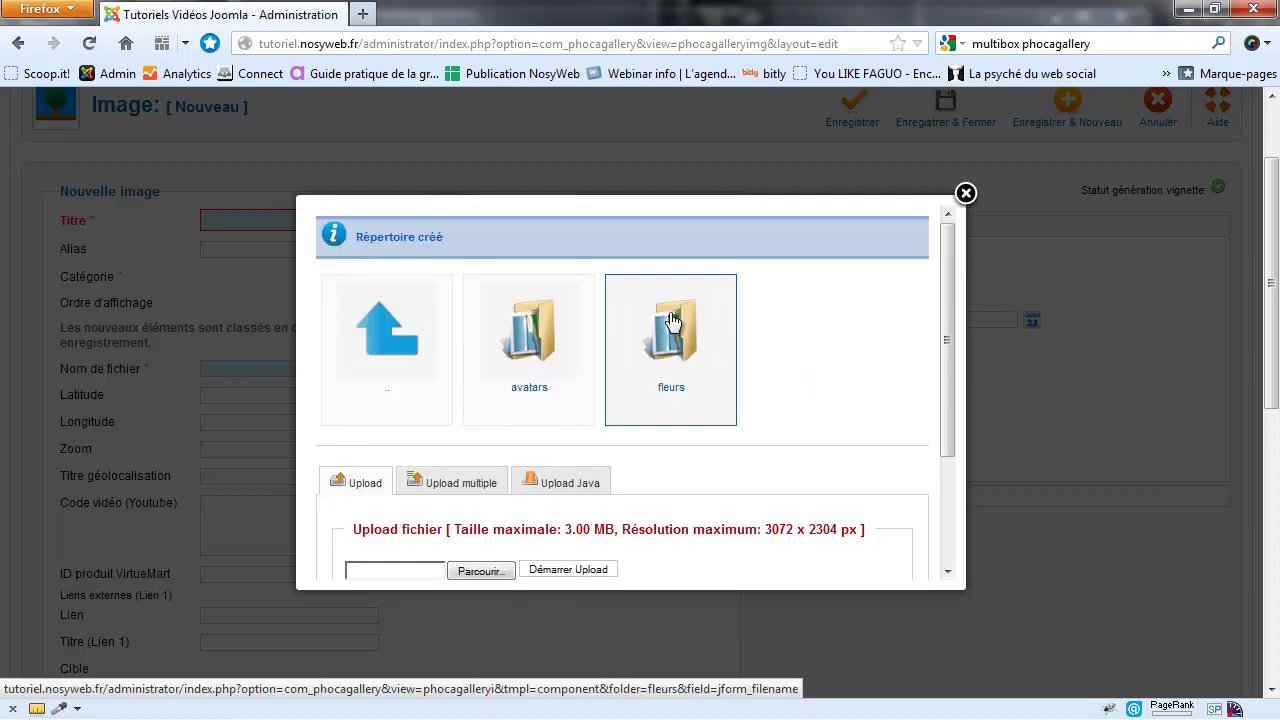
# - Switch to FileZilla, look inside the new fleurs folder on the remote site, and return to the phocagallery folder
pyautogui.hotkey('alt', 'Tab')
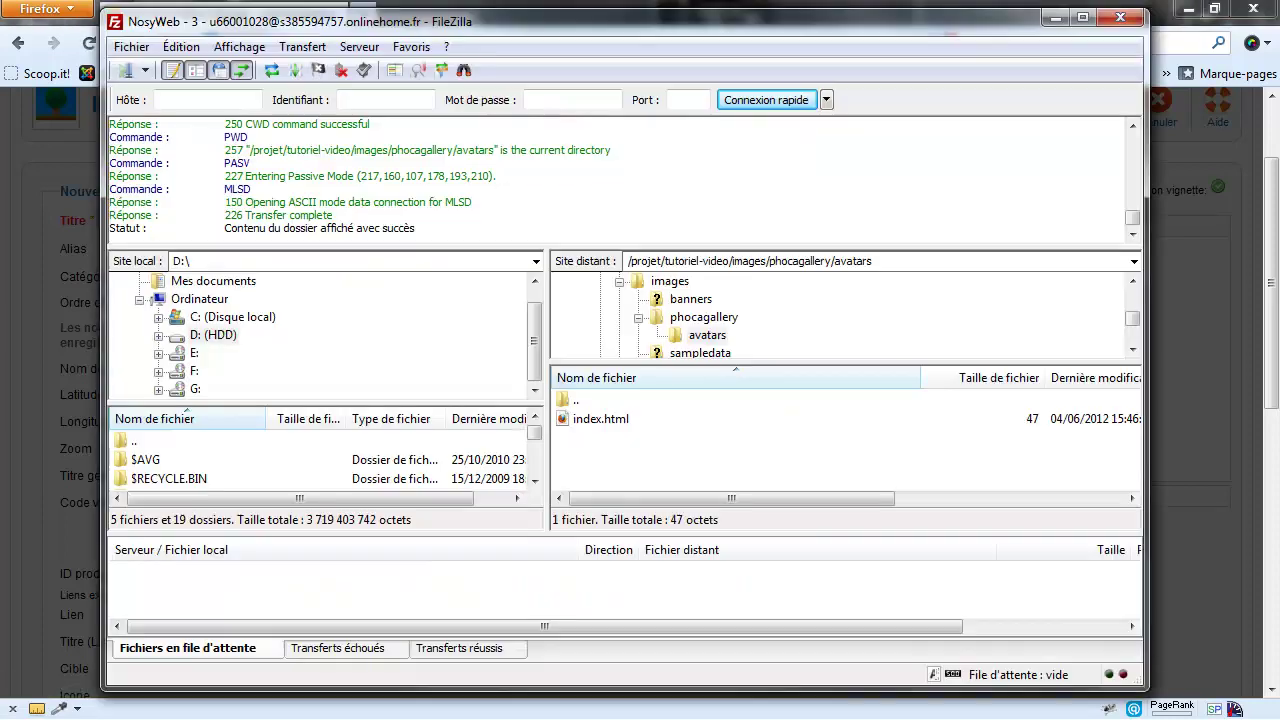
pyautogui.click(690, 318)
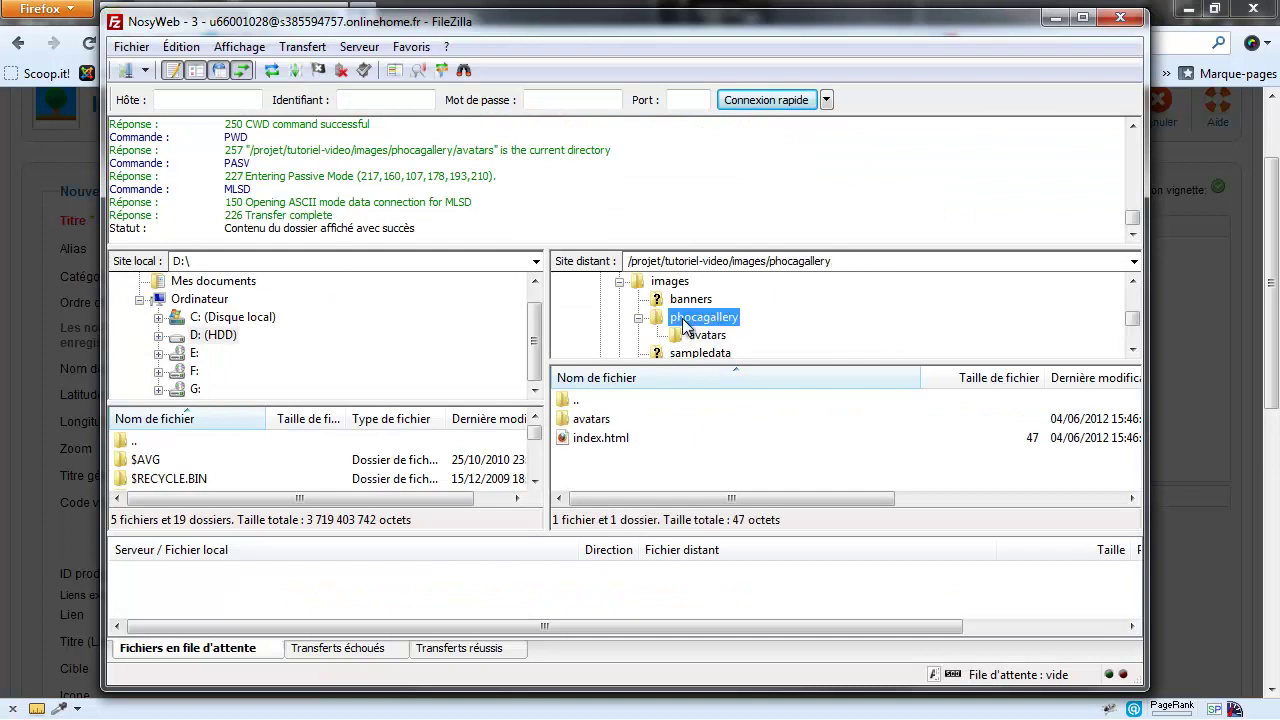
pyautogui.click(667, 437)
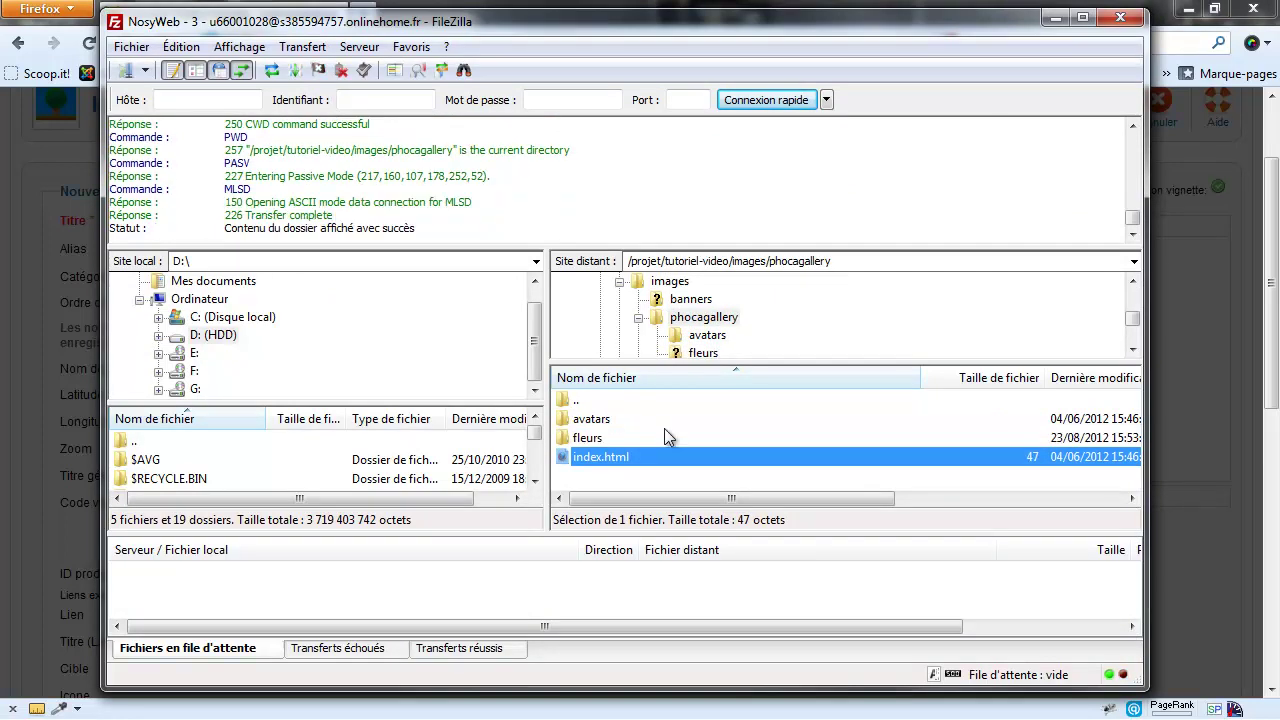
pyautogui.click(651, 438)
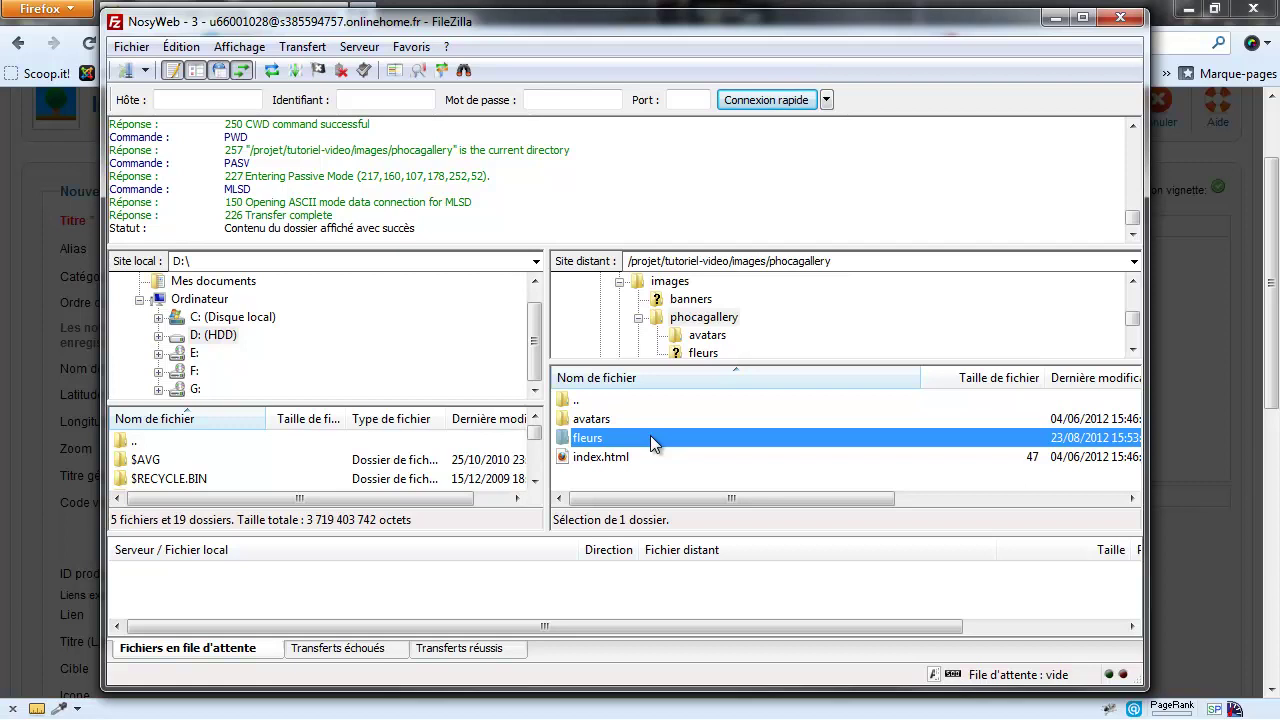
pyautogui.click(713, 345)
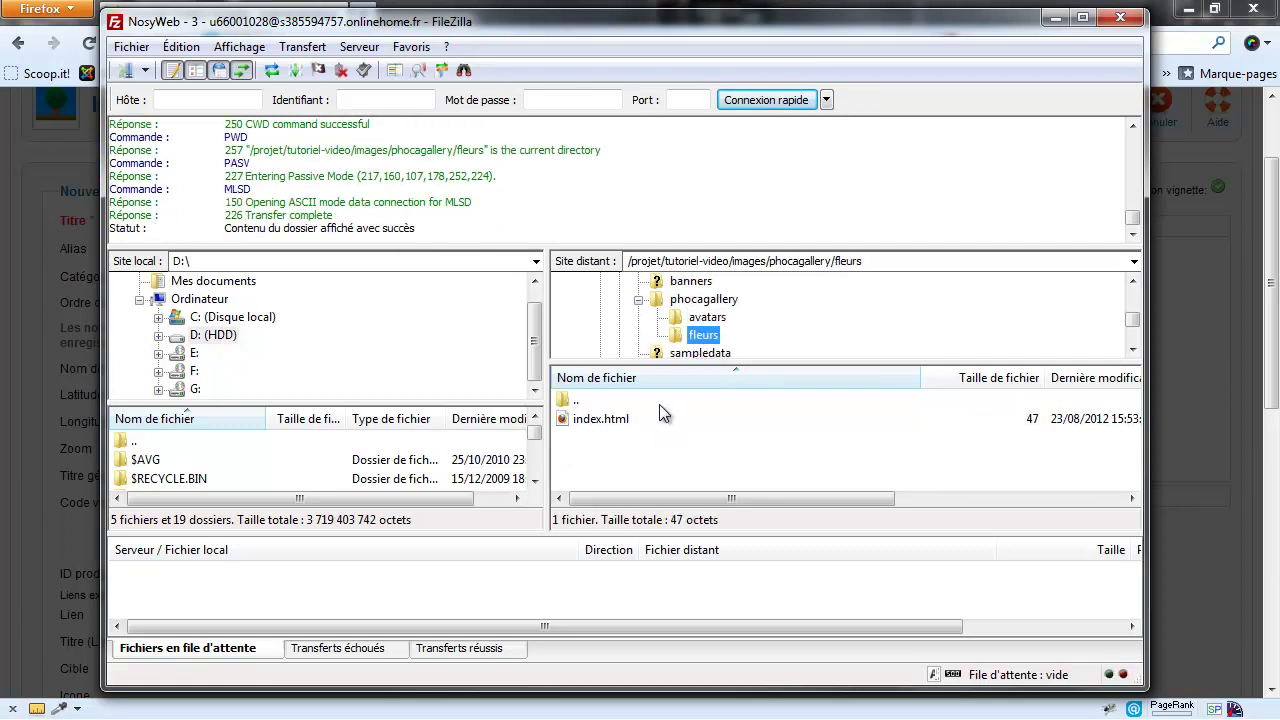
pyautogui.click(687, 301)
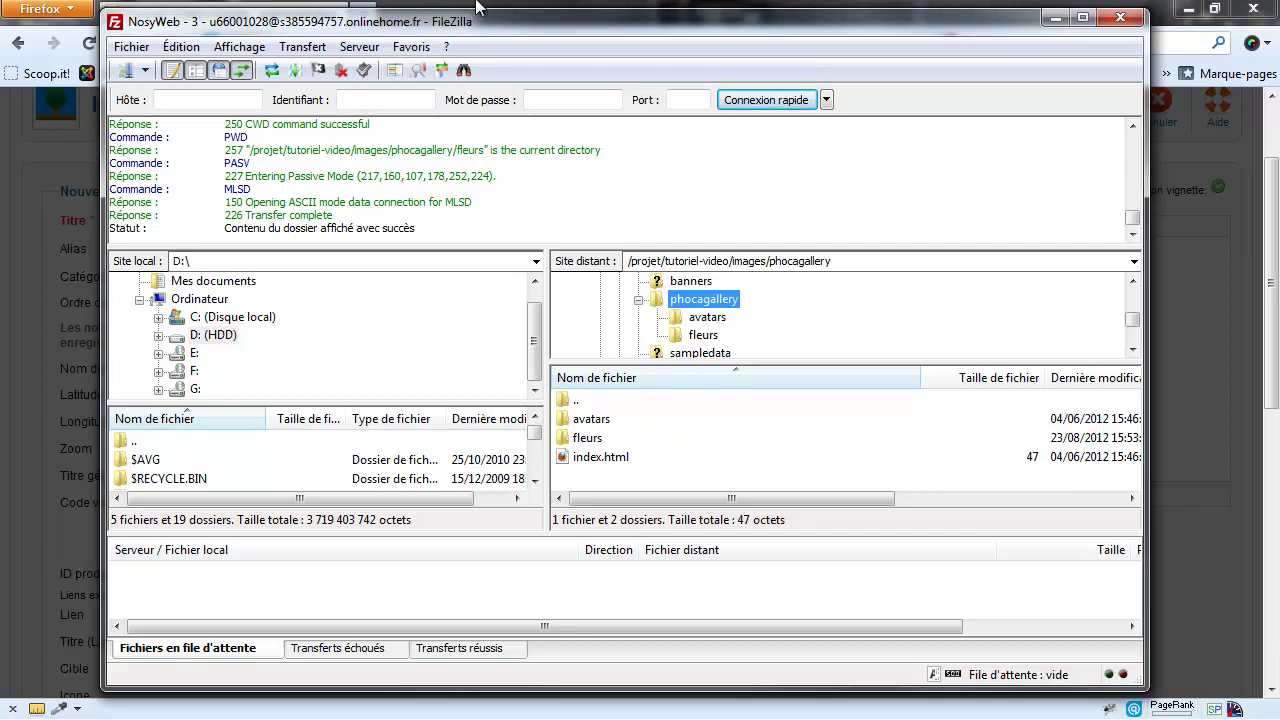
# - Return to Firefox and show the multiple upload form with its controls for adding images
pyautogui.hotkey('alt', 'Tab')
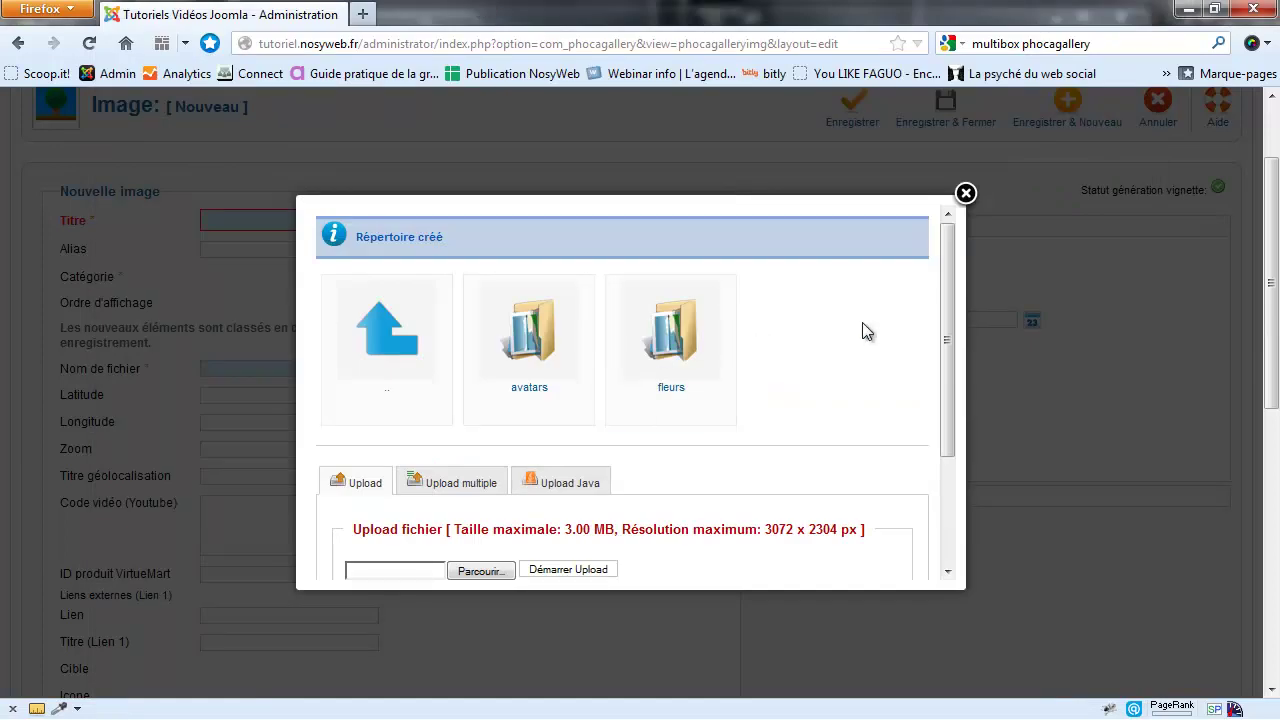
pyautogui.scroll(-2, 862, 323)
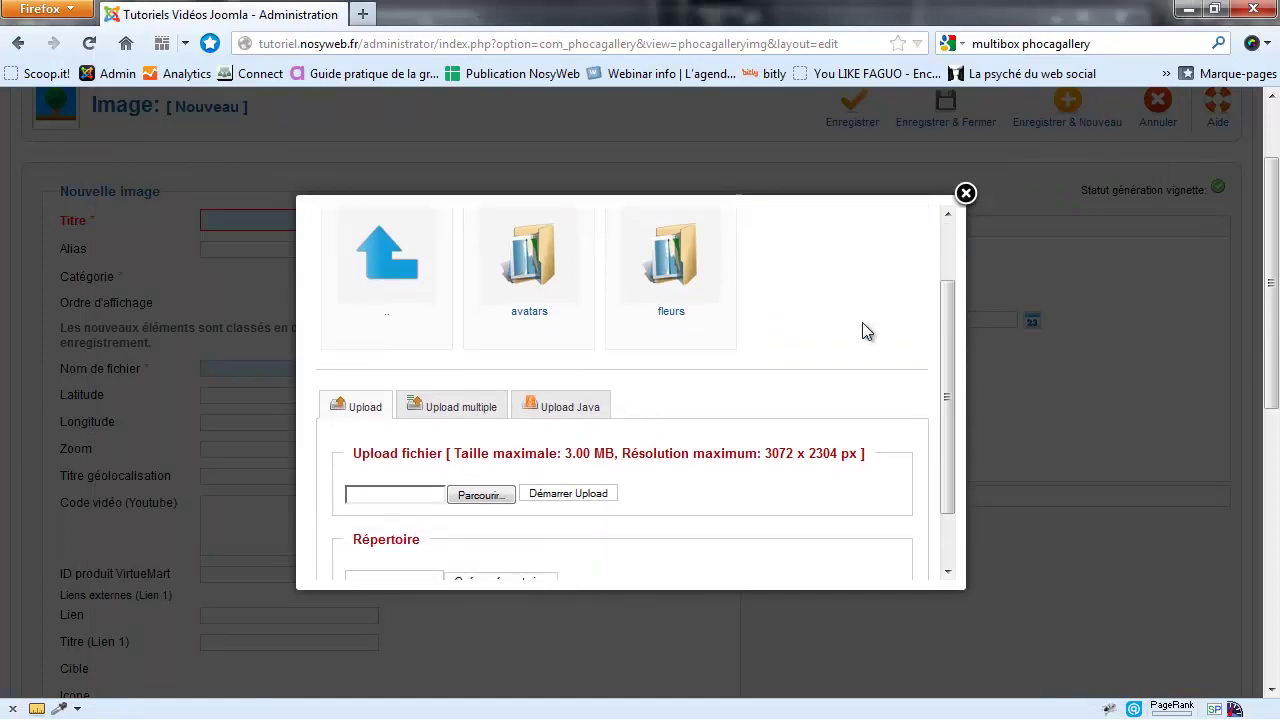
pyautogui.scroll(2, 862, 323)
pyautogui.scroll(-2, 864, 328)
pyautogui.click(423, 406)
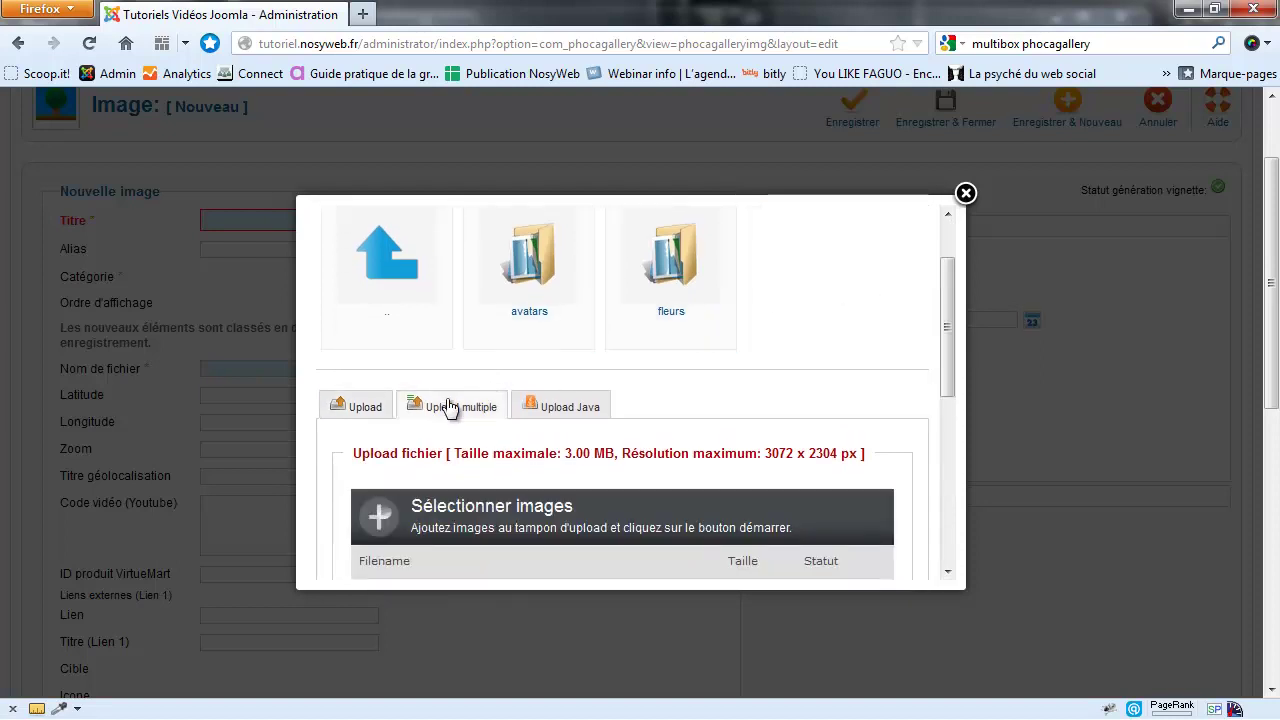
pyautogui.scroll(-9, 731, 388)
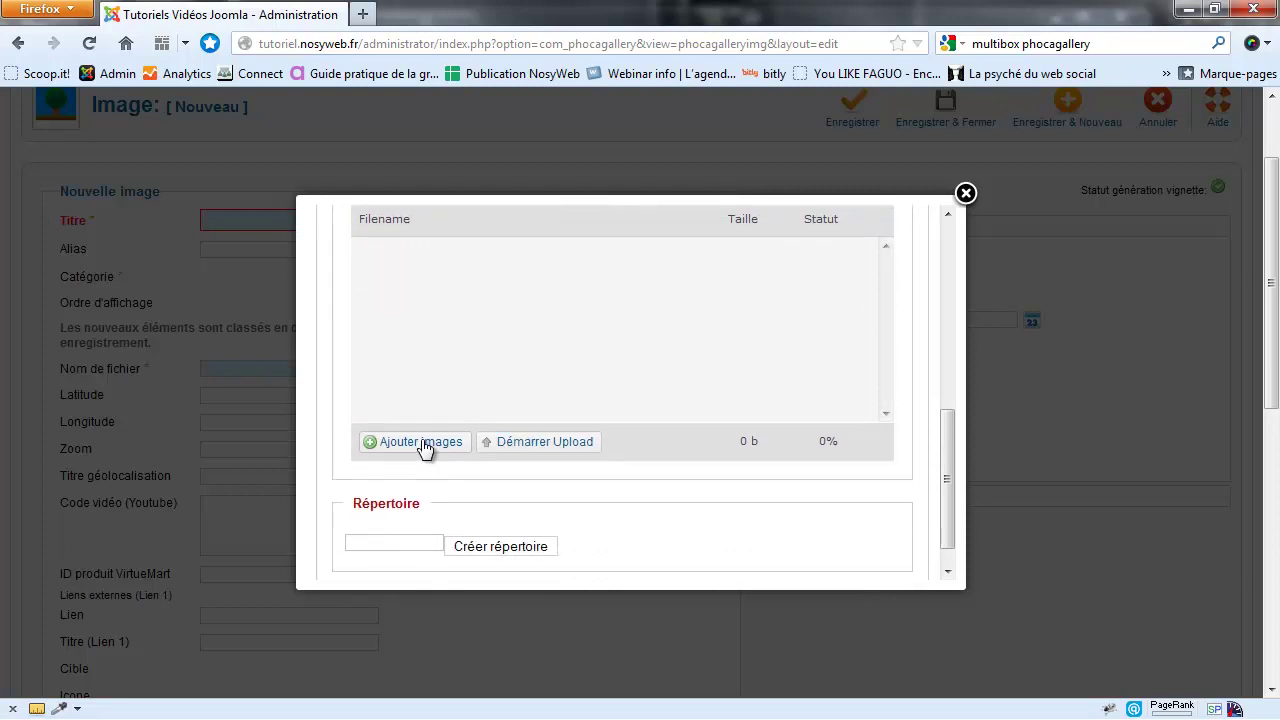
pyautogui.scroll(-1, 425, 447)
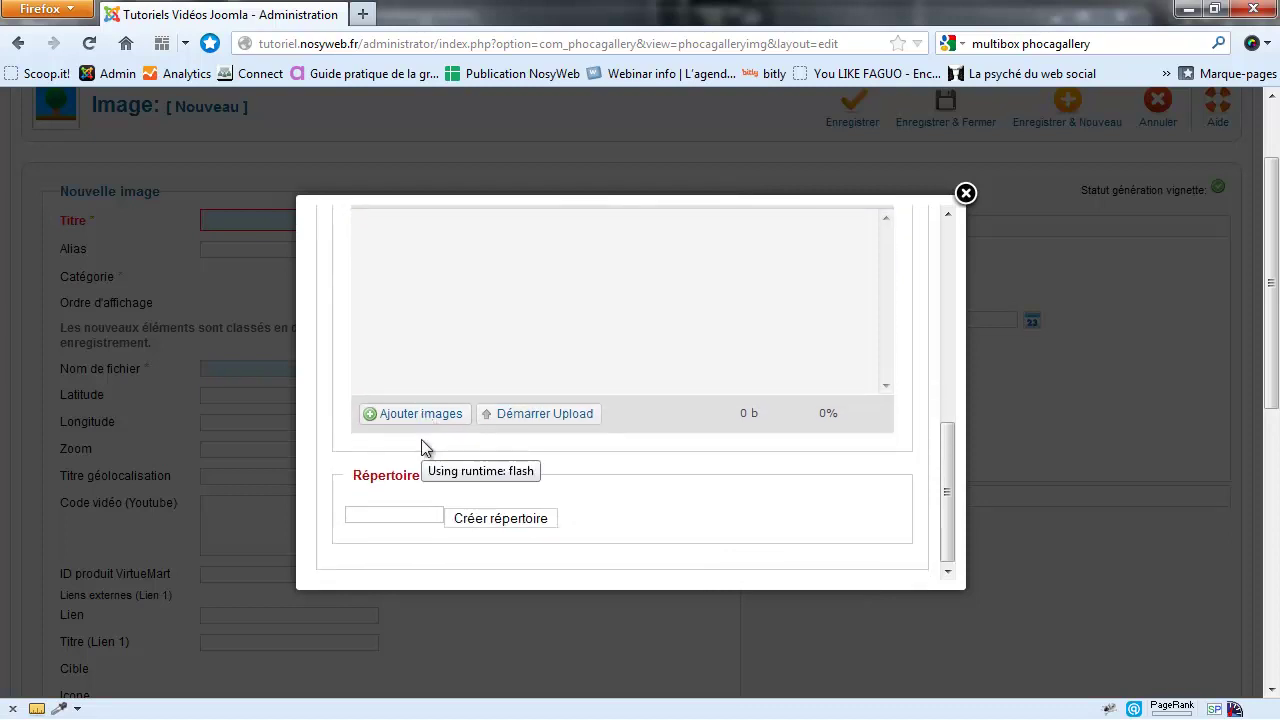
pyautogui.click(410, 423)
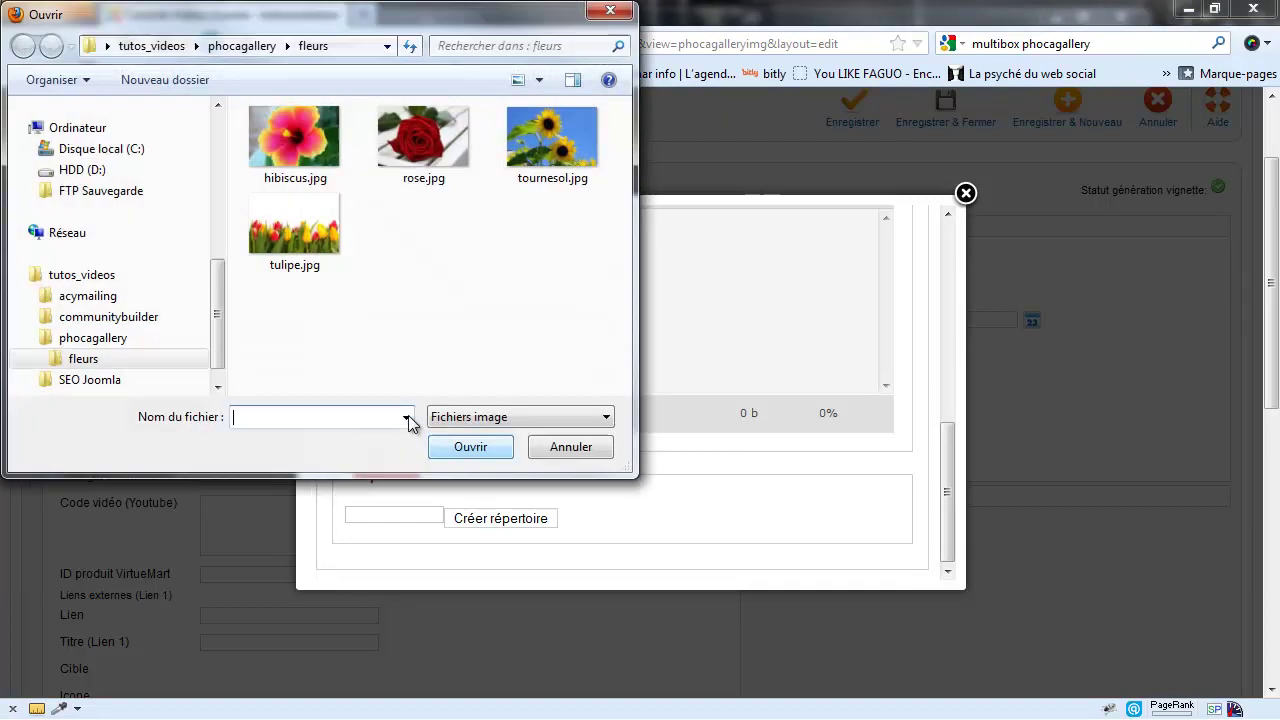
pyautogui.click(305, 160)
pyautogui.keyDown('shift'); pyautogui.click(304, 224); pyautogui.keyUp('shift')
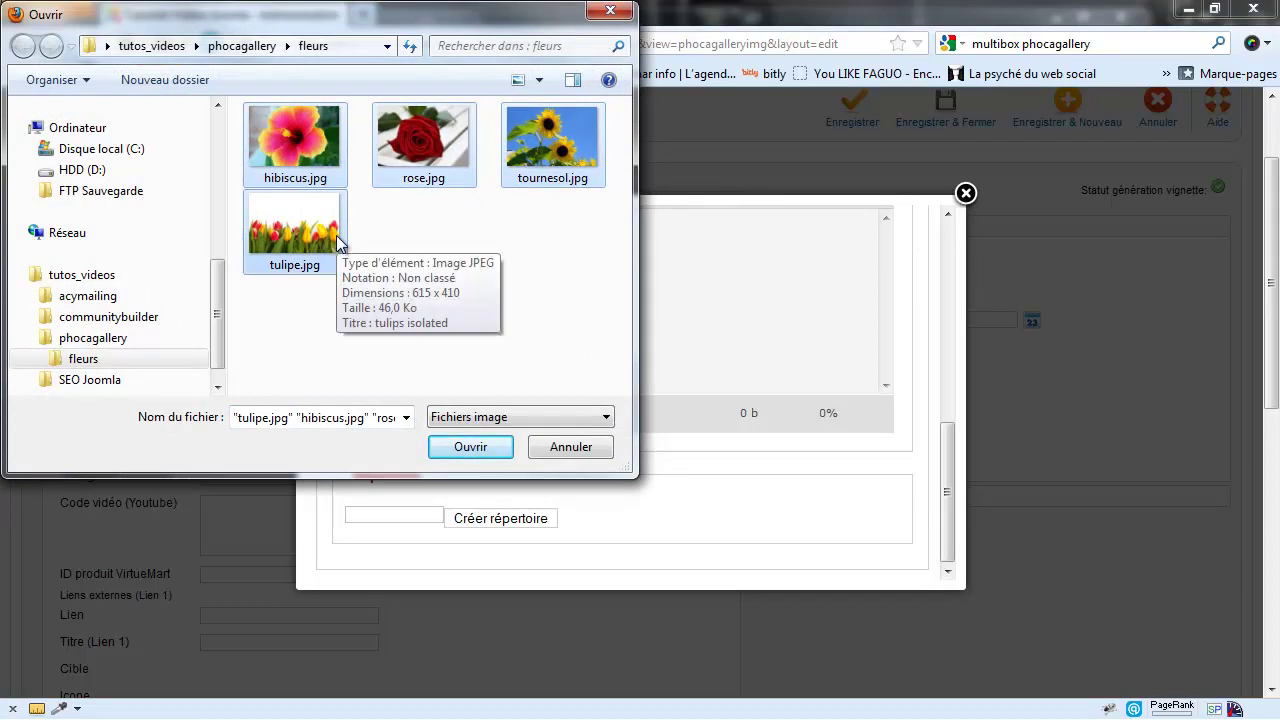
pyautogui.keyDown('ctrl'); pyautogui.click(300, 230); pyautogui.keyUp('ctrl')
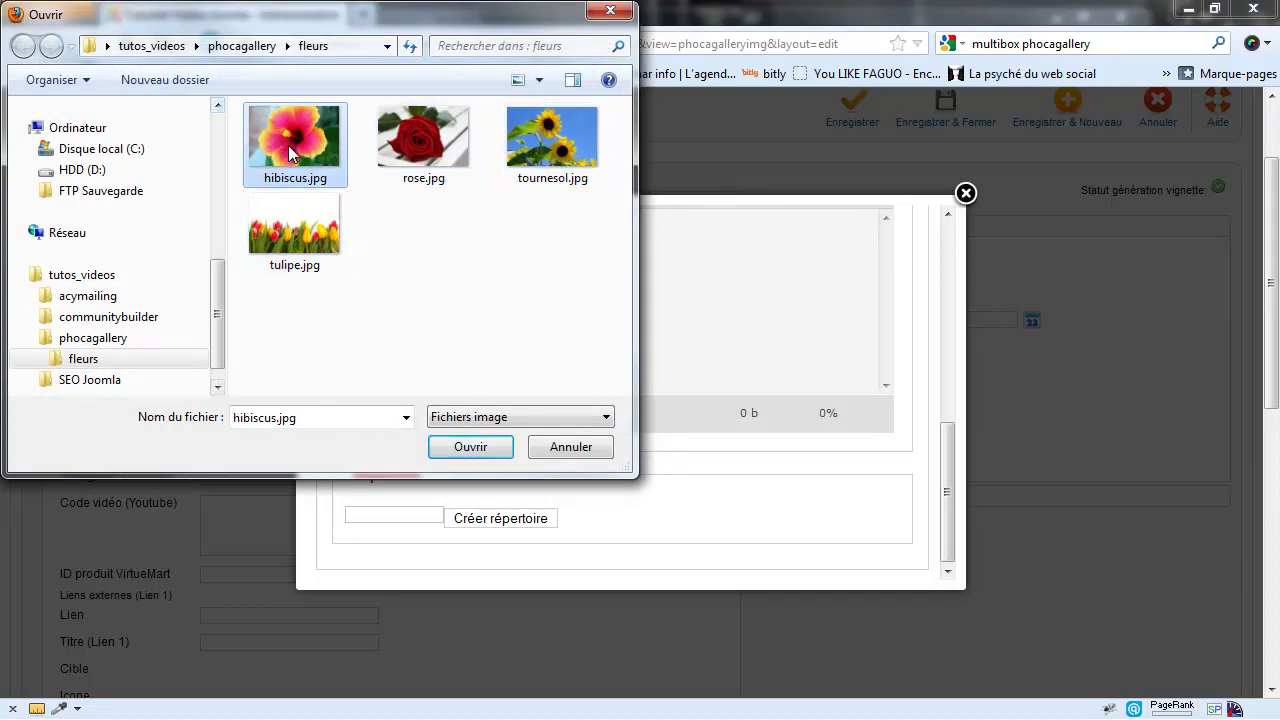
pyautogui.keyDown('ctrl'); pyautogui.click(274, 240); pyautogui.keyUp('ctrl')
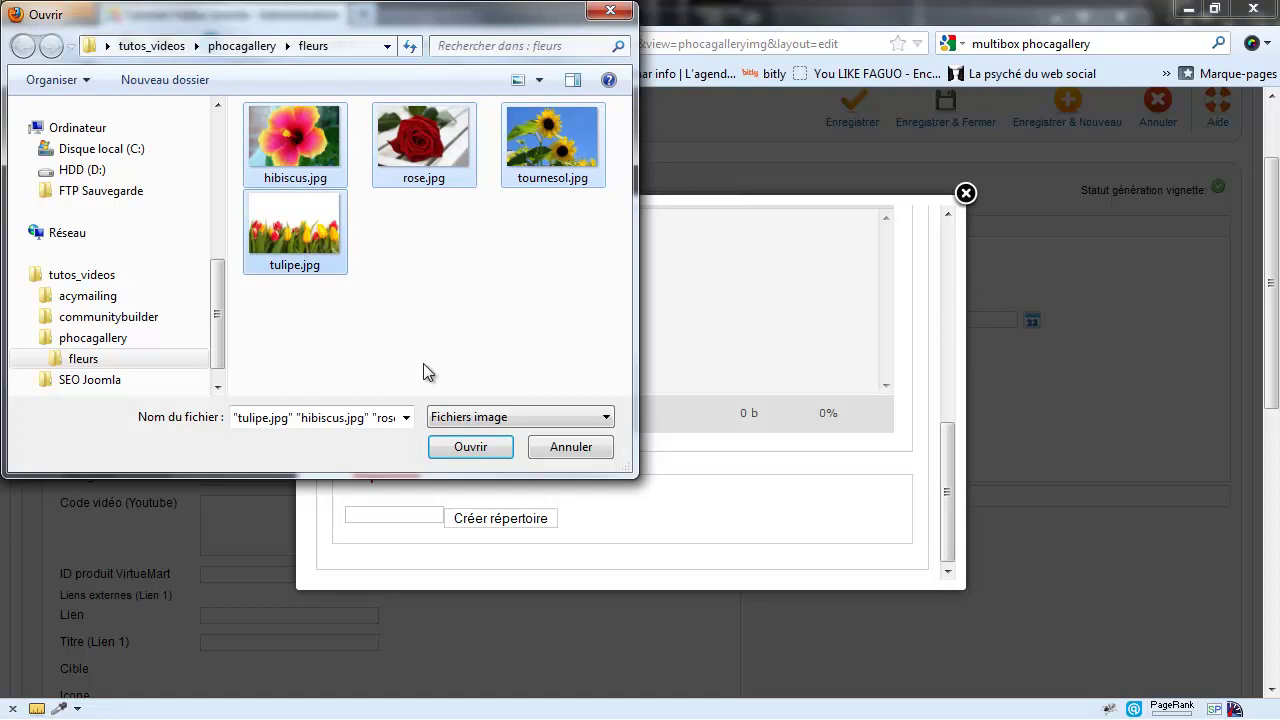
pyautogui.click(474, 447)
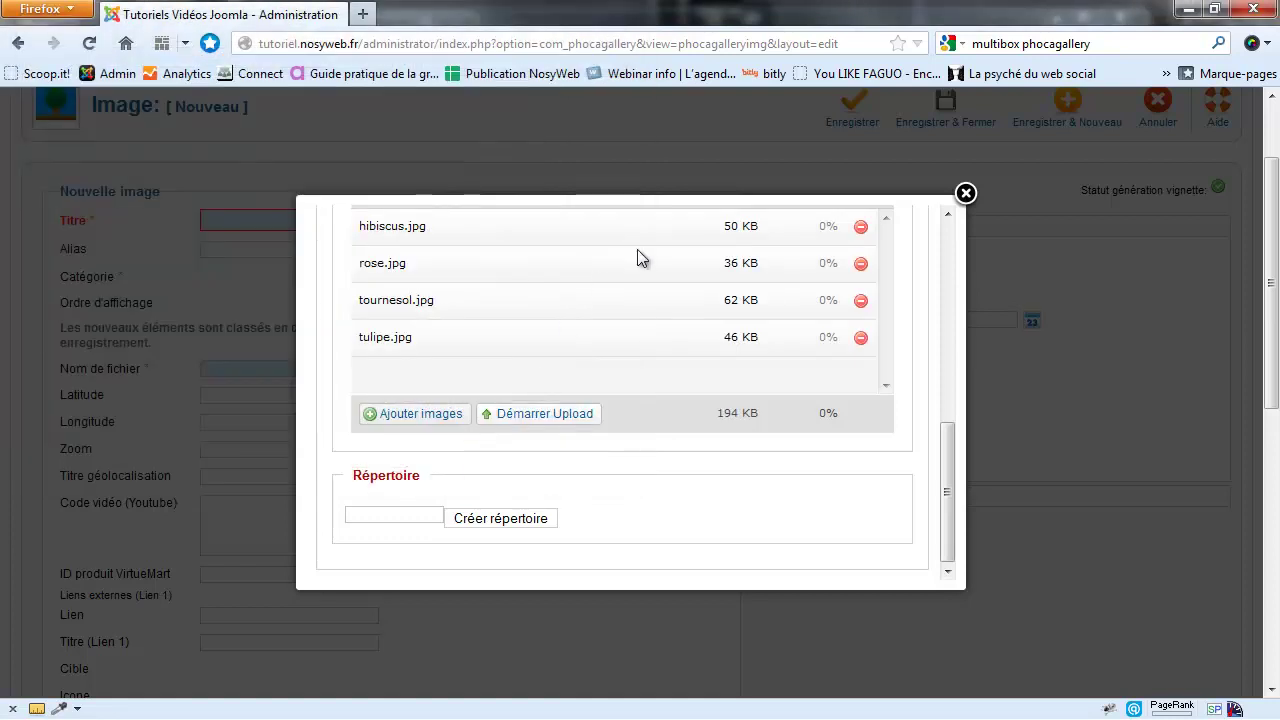
pyautogui.click(545, 414)
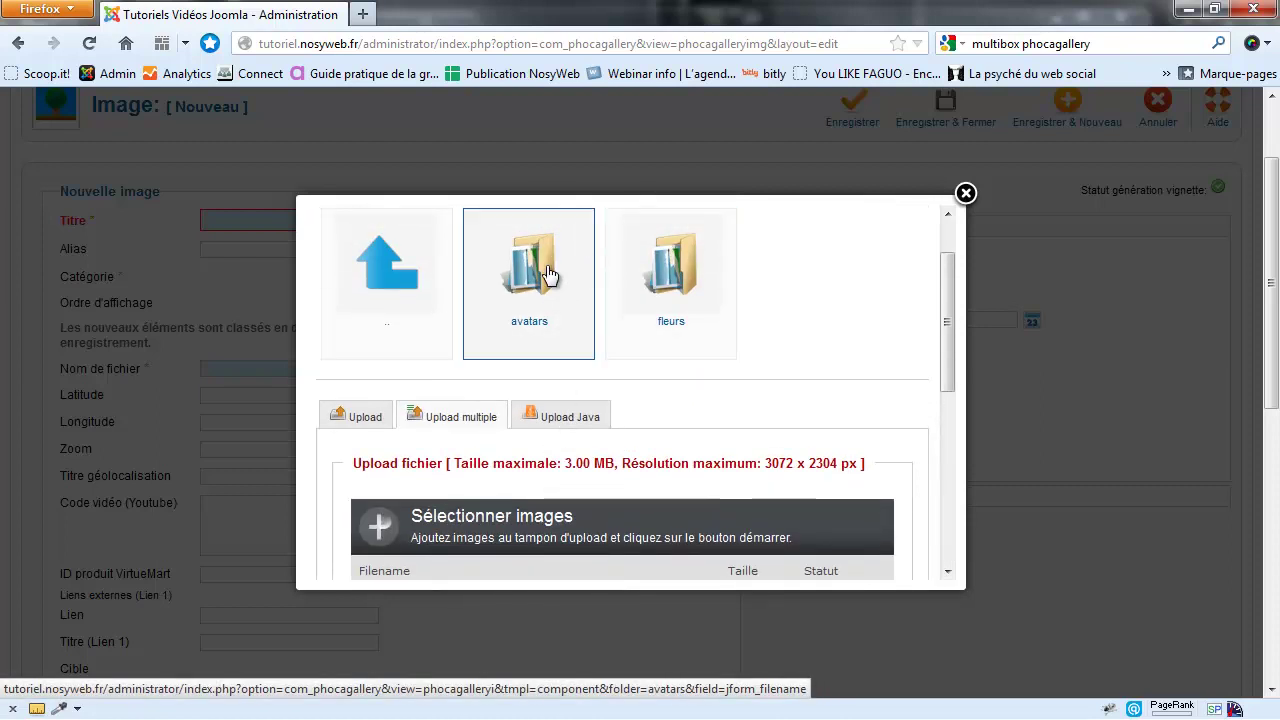
# - Open the fleurs folder and add hibiscus.jpg, rose.jpg, tournesol.jpg and tulipe.jpg to its multiple upload queue
pyautogui.click(673, 283)
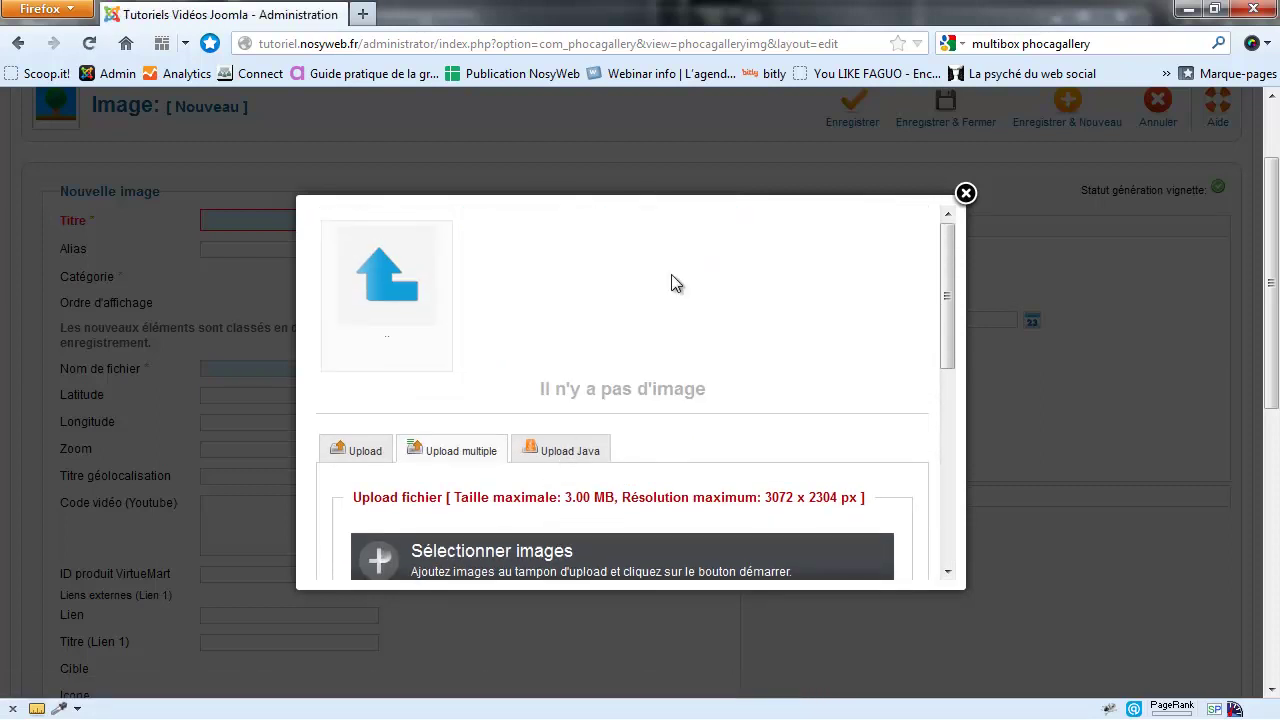
pyautogui.scroll(-5, 650, 310)
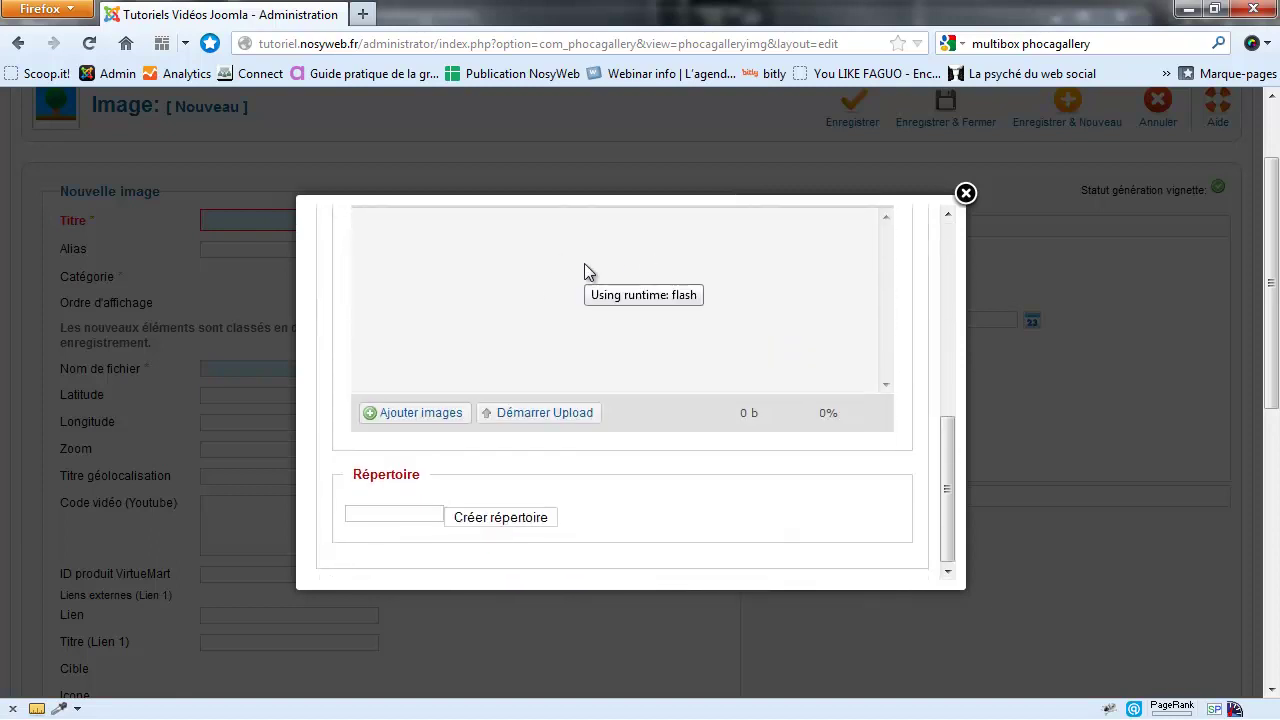
pyautogui.click(424, 402)
pyautogui.click(300, 172)
pyautogui.keyDown('shift'); pyautogui.click(300, 222); pyautogui.keyUp('shift')
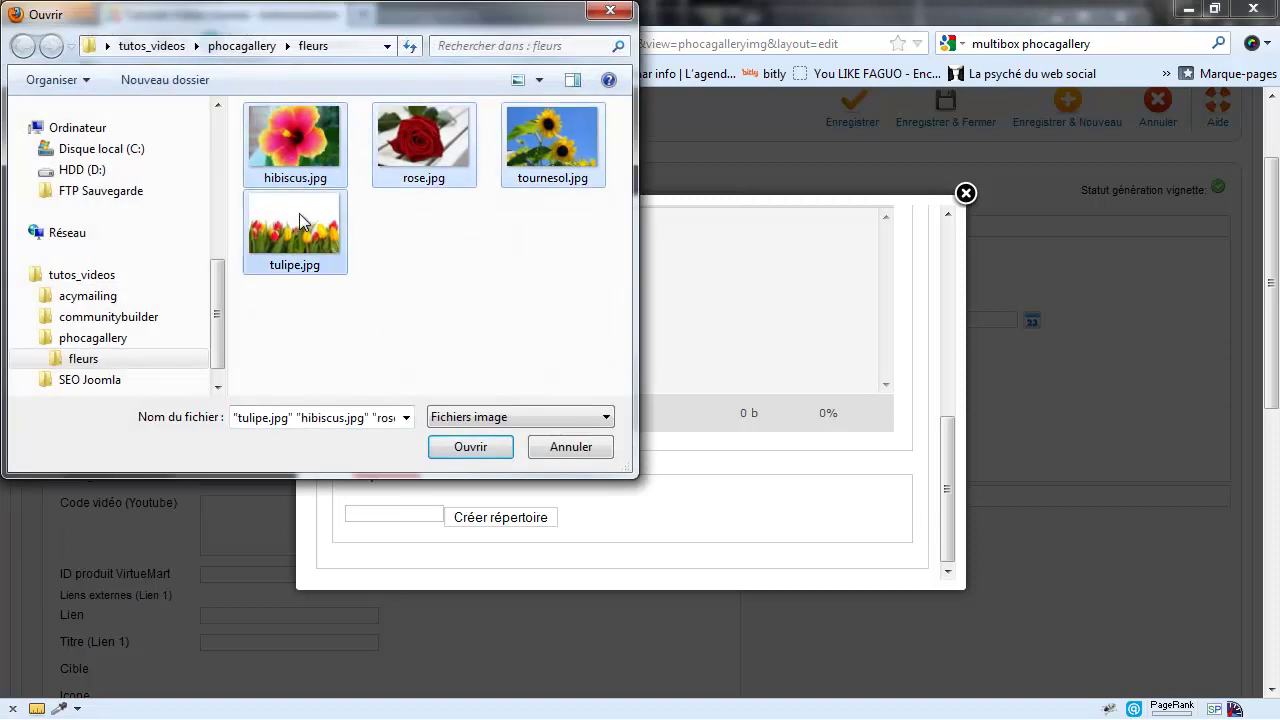
pyautogui.click(493, 449)
# - Check the queued image list and start the upload to the fleurs folder
pyautogui.scroll(4, 612, 370)
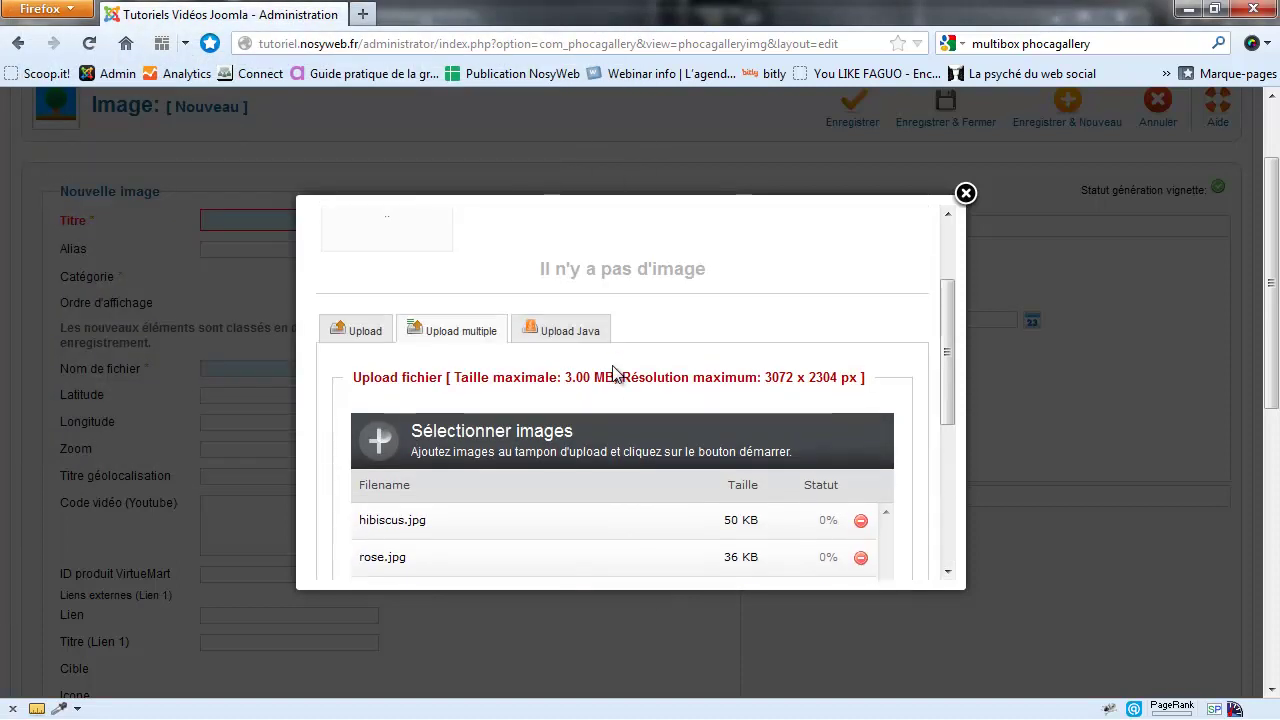
pyautogui.scroll(-1, 612, 370)
pyautogui.scroll(-1, 612, 370)
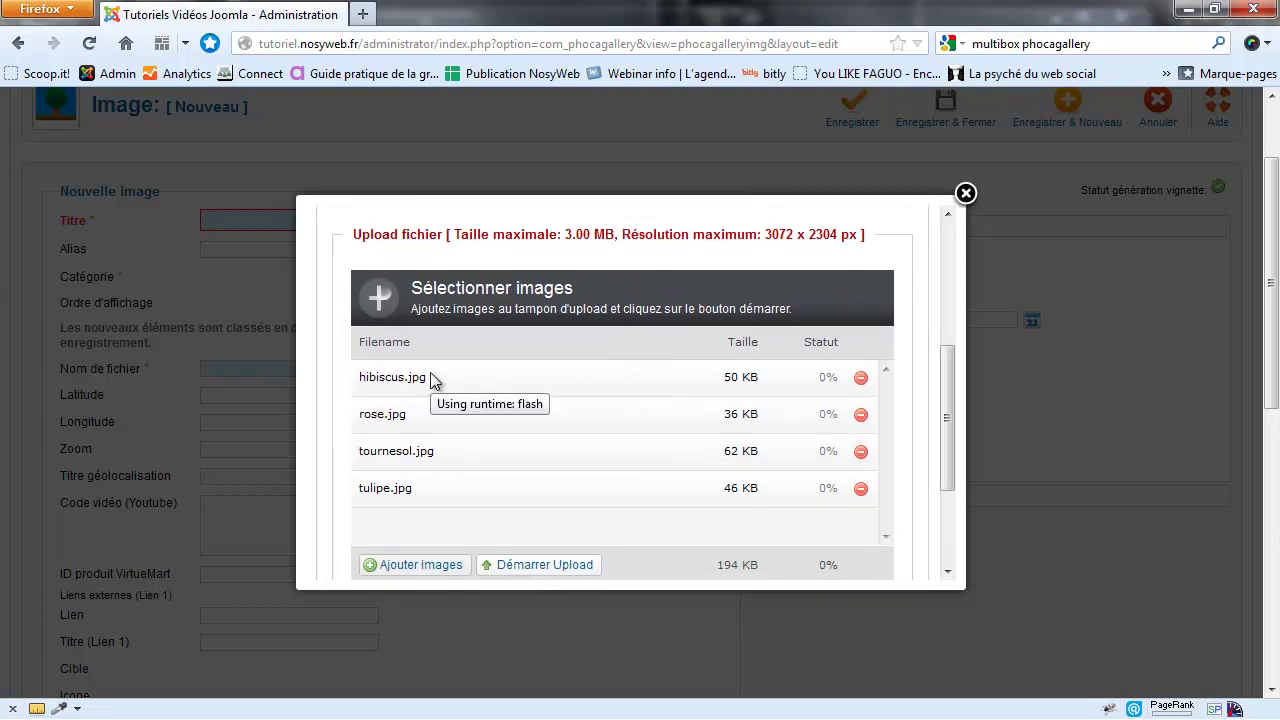
pyautogui.scroll(-2, 432, 380)
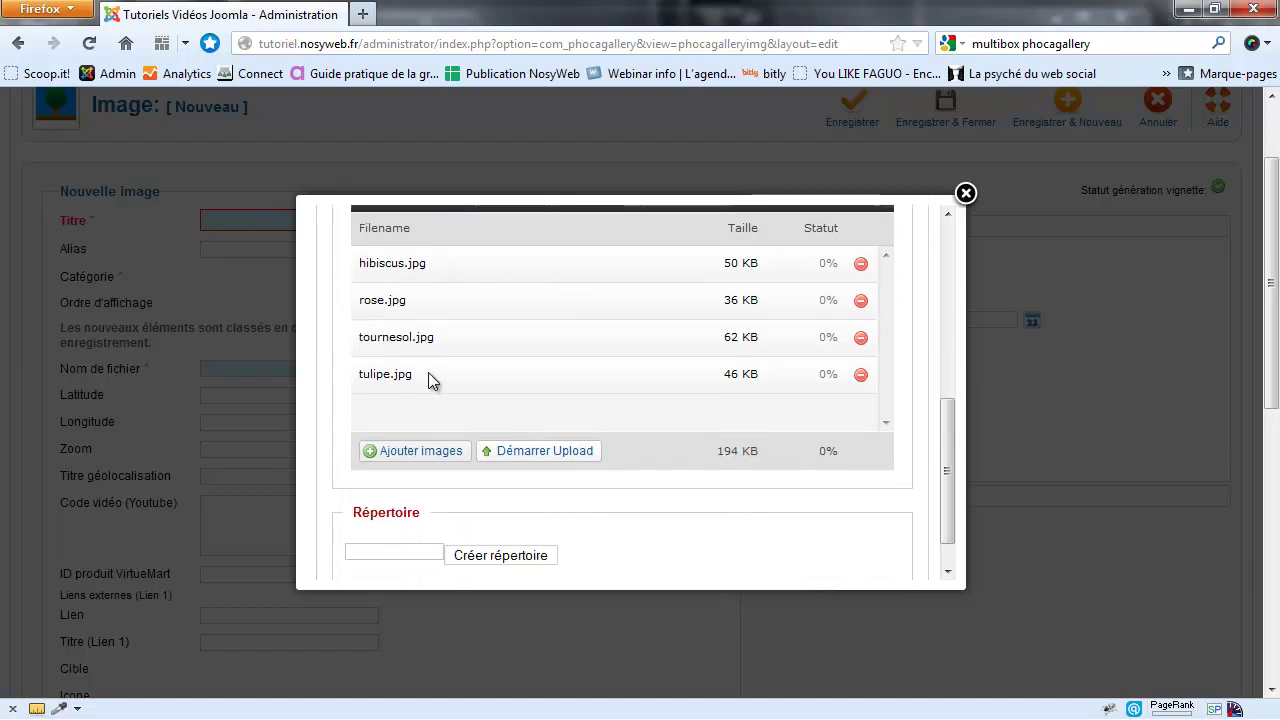
pyautogui.click(538, 452)
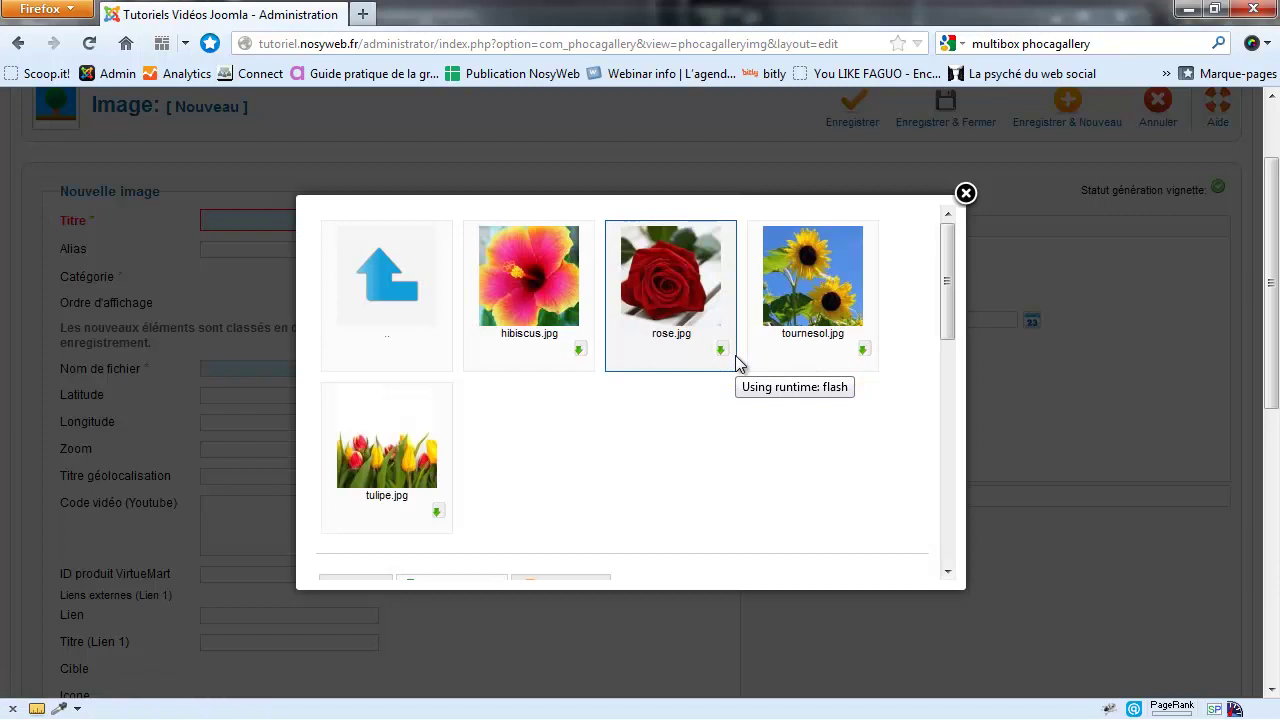
# - Go up to the parent folder and reopen fleurs to view its images
pyautogui.click(402, 280)
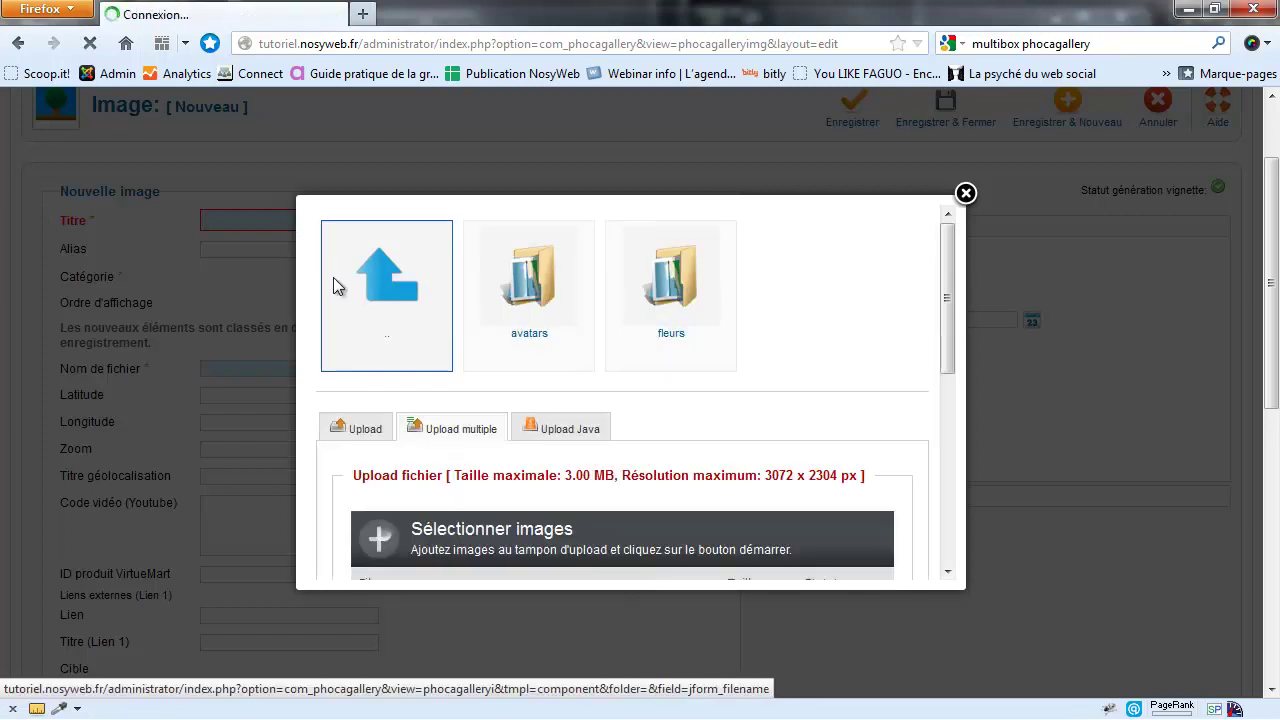
pyautogui.click(366, 268)
pyautogui.click(671, 296)
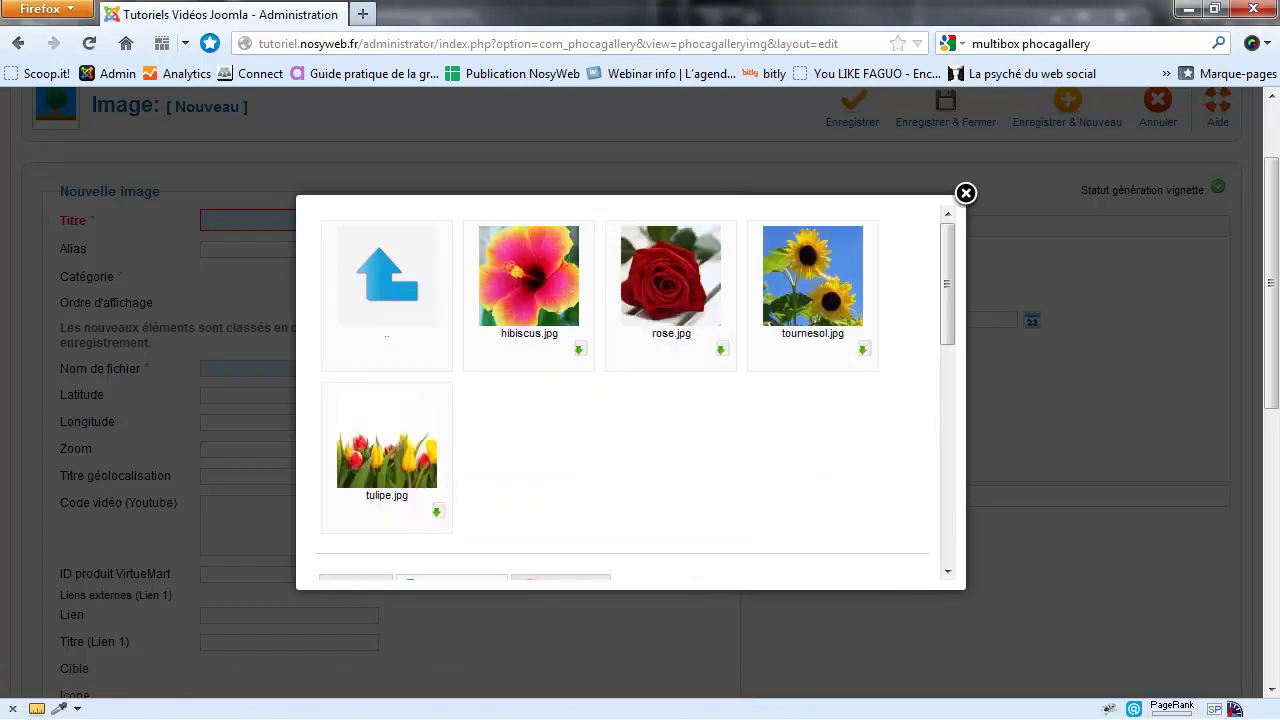
# - Switch to FileZilla and examine the uploaded image files and their sizes in the remote fleurs folder
pyautogui.hotkey('alt', 'Tab')
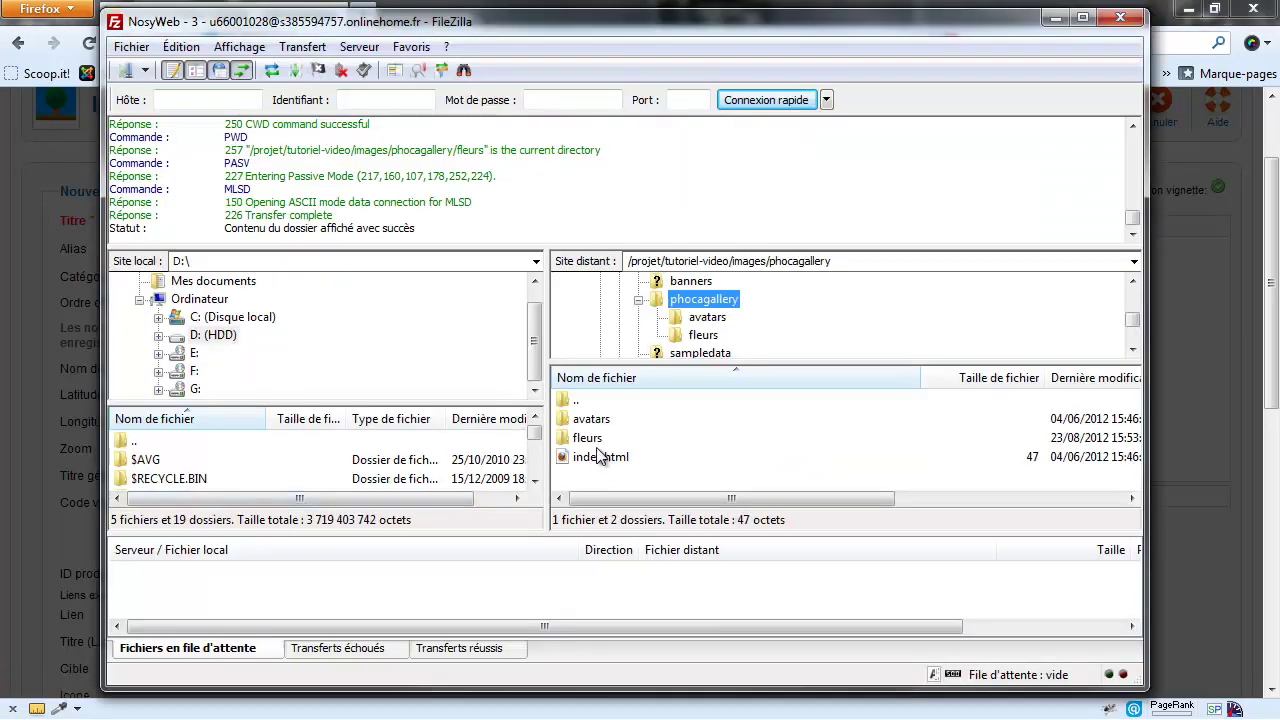
pyautogui.click(588, 438)
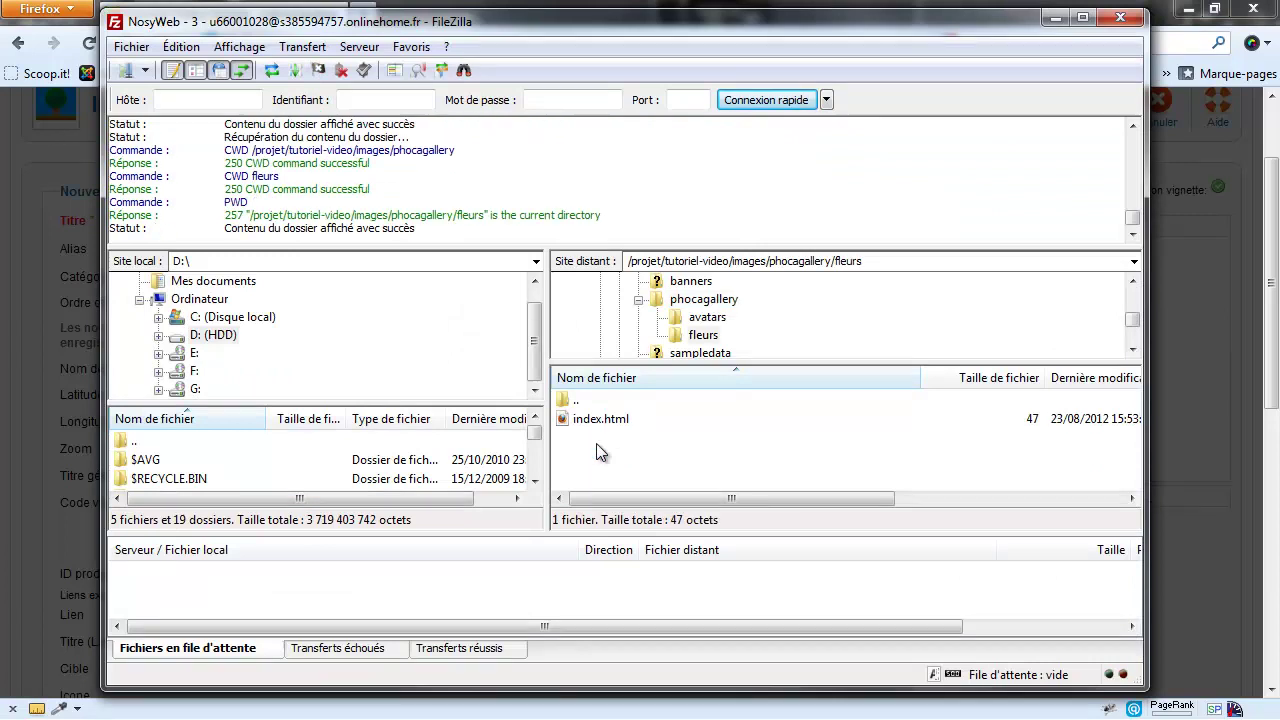
pyautogui.click(598, 446)
pyautogui.scroll(-1, 598, 446)
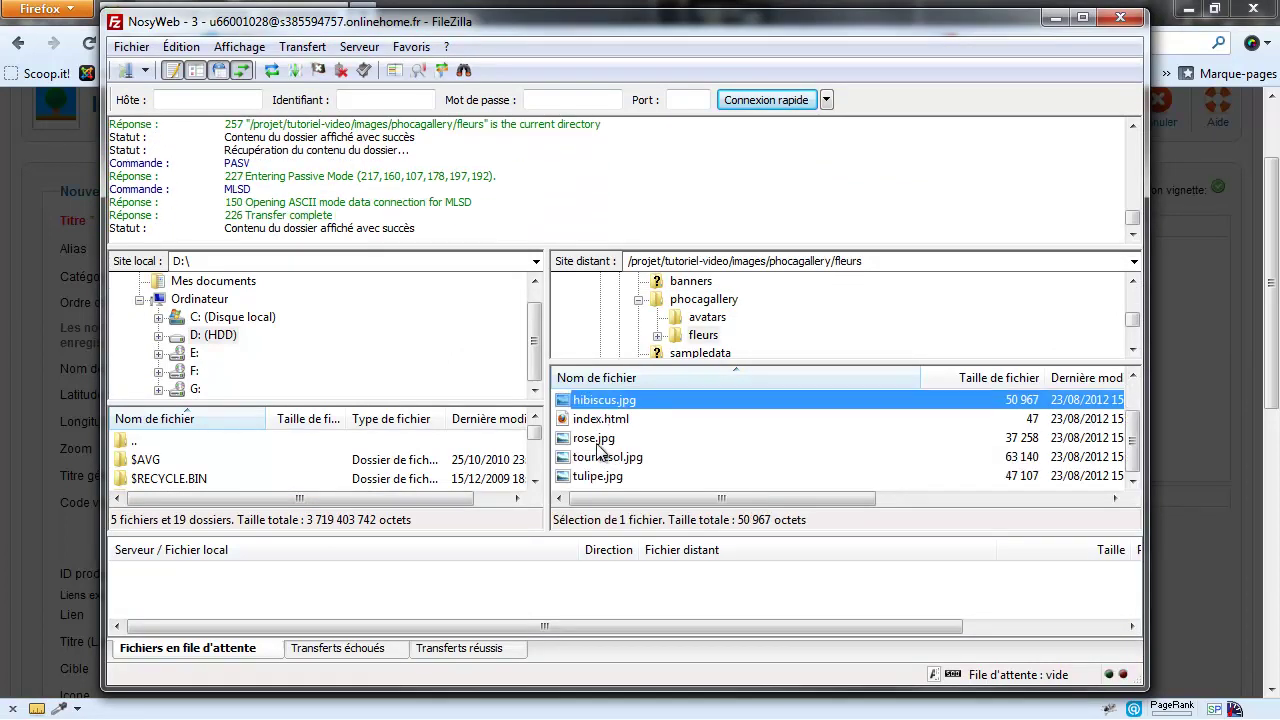
pyautogui.click(597, 444)
pyautogui.click(603, 460)
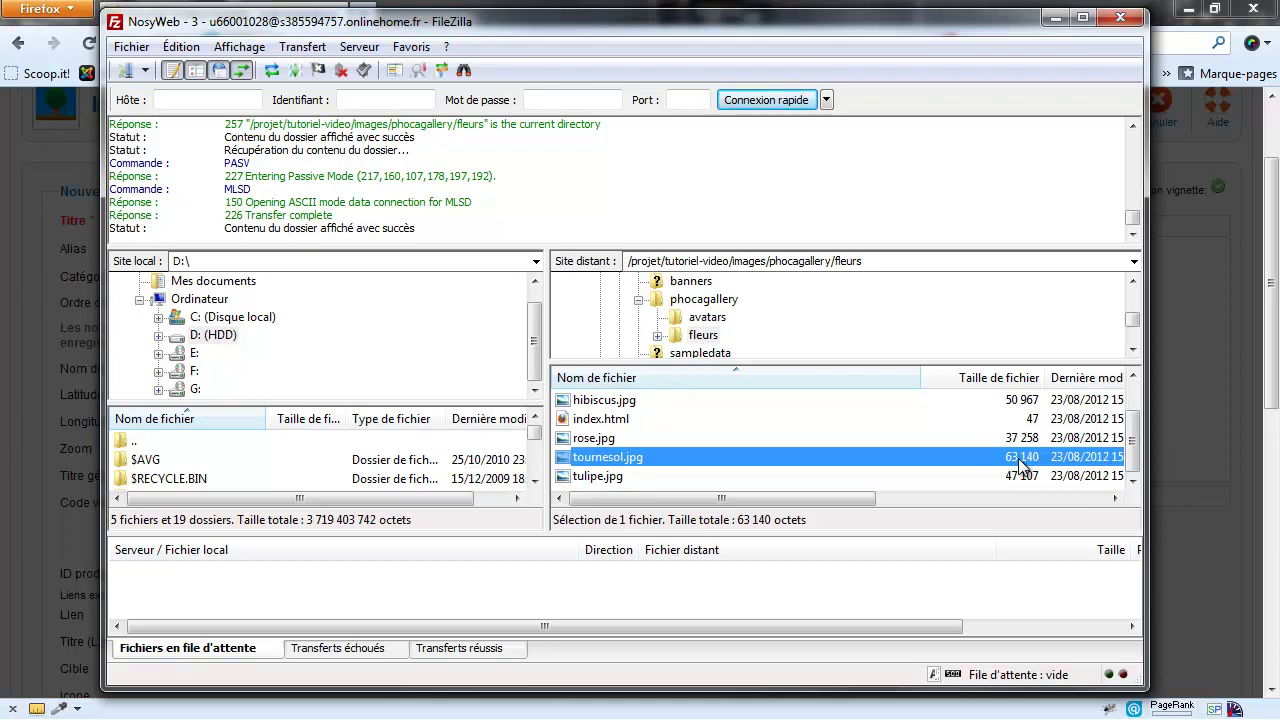
# - Open the thumbs subfolder of fleurs and examine the generated thumbnail files
pyautogui.scroll(1, 1022, 465)
pyautogui.click(693, 420)
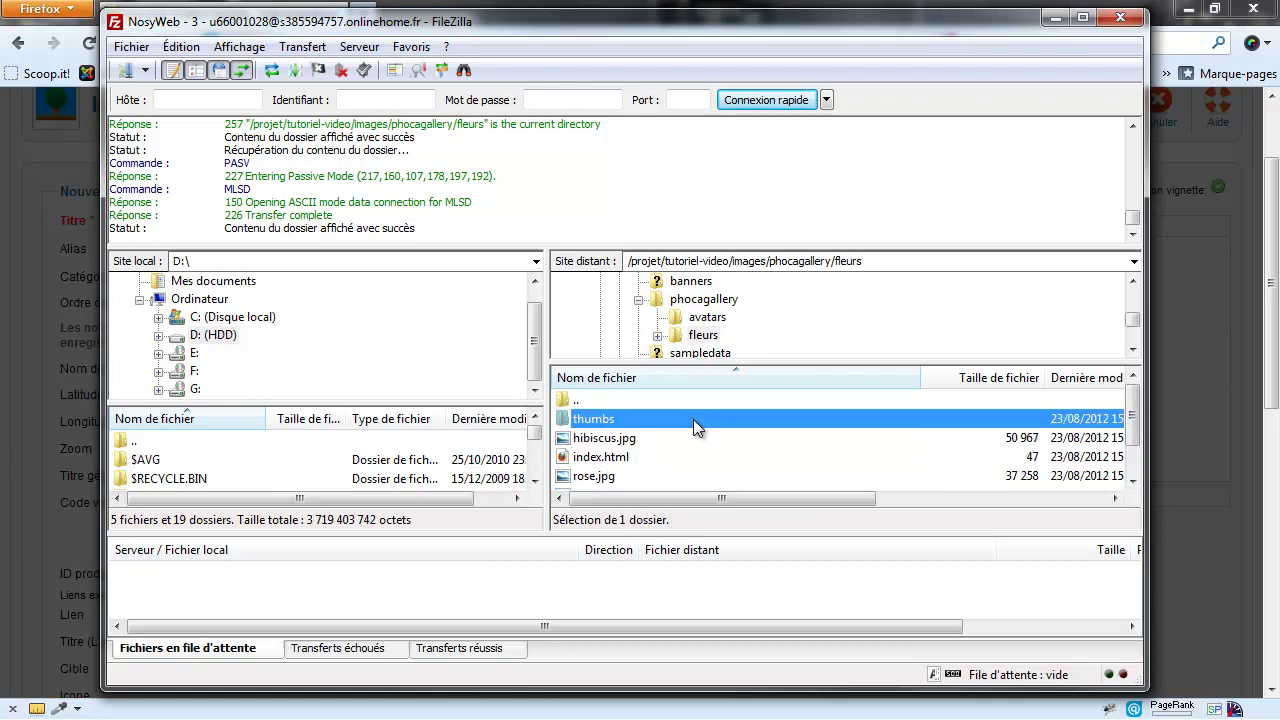
pyautogui.doubleClick(693, 419)
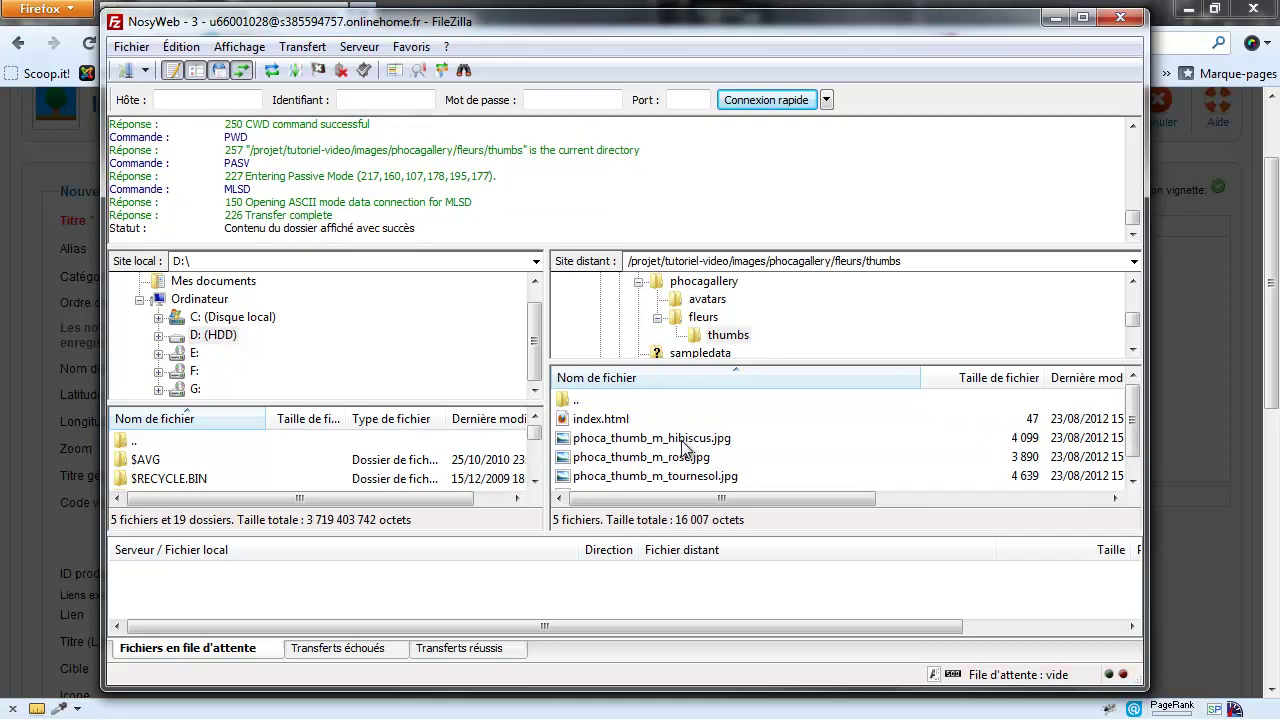
pyautogui.click(680, 440)
pyautogui.scroll(-1, 673, 450)
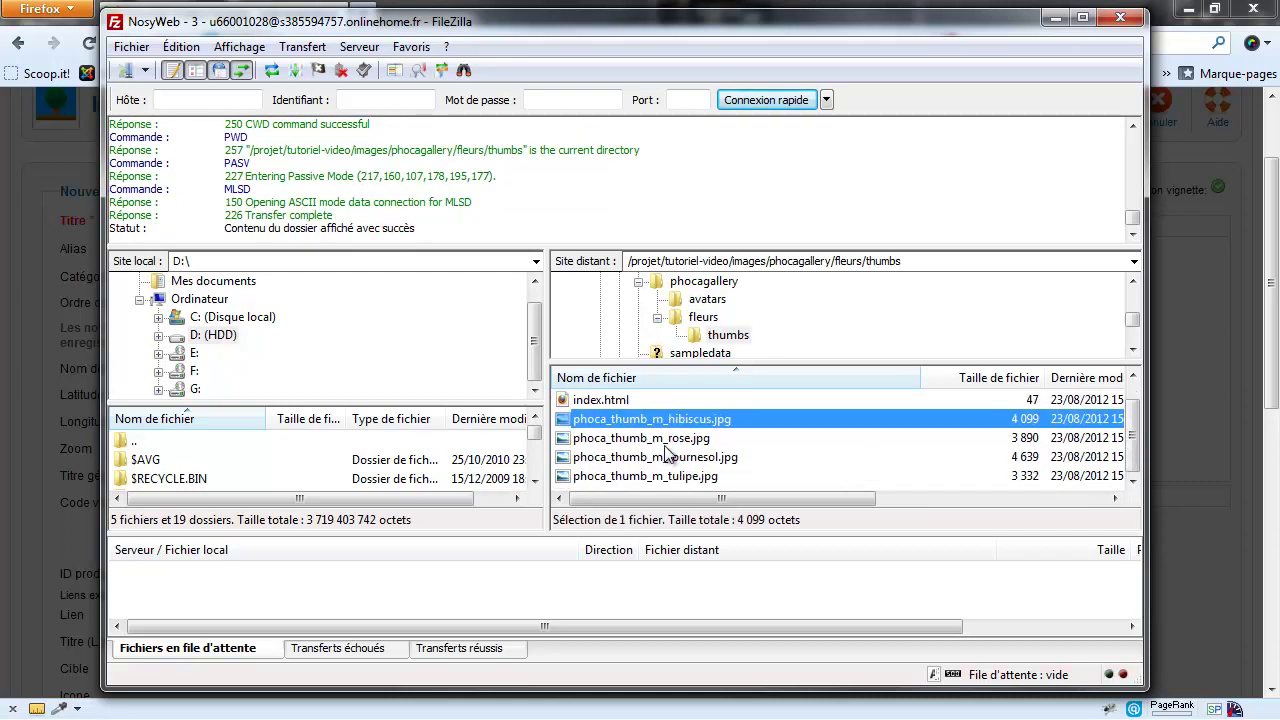
pyautogui.click(661, 432)
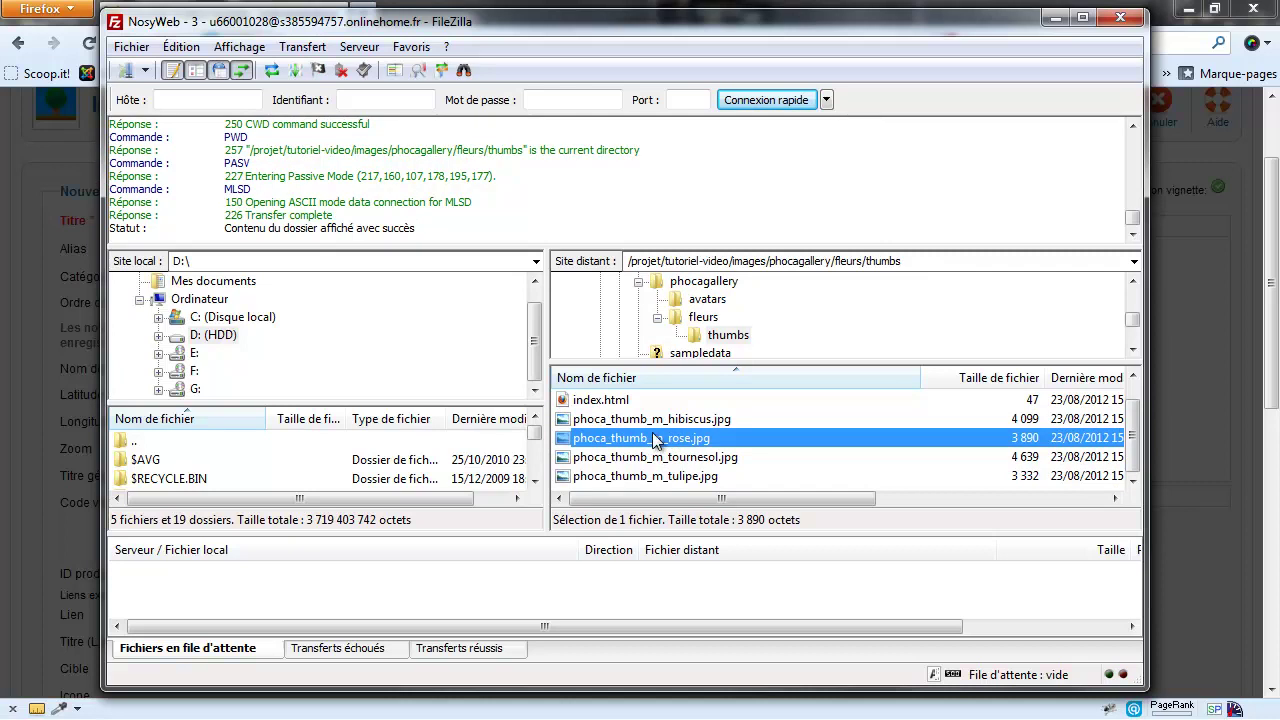
pyautogui.click(660, 425)
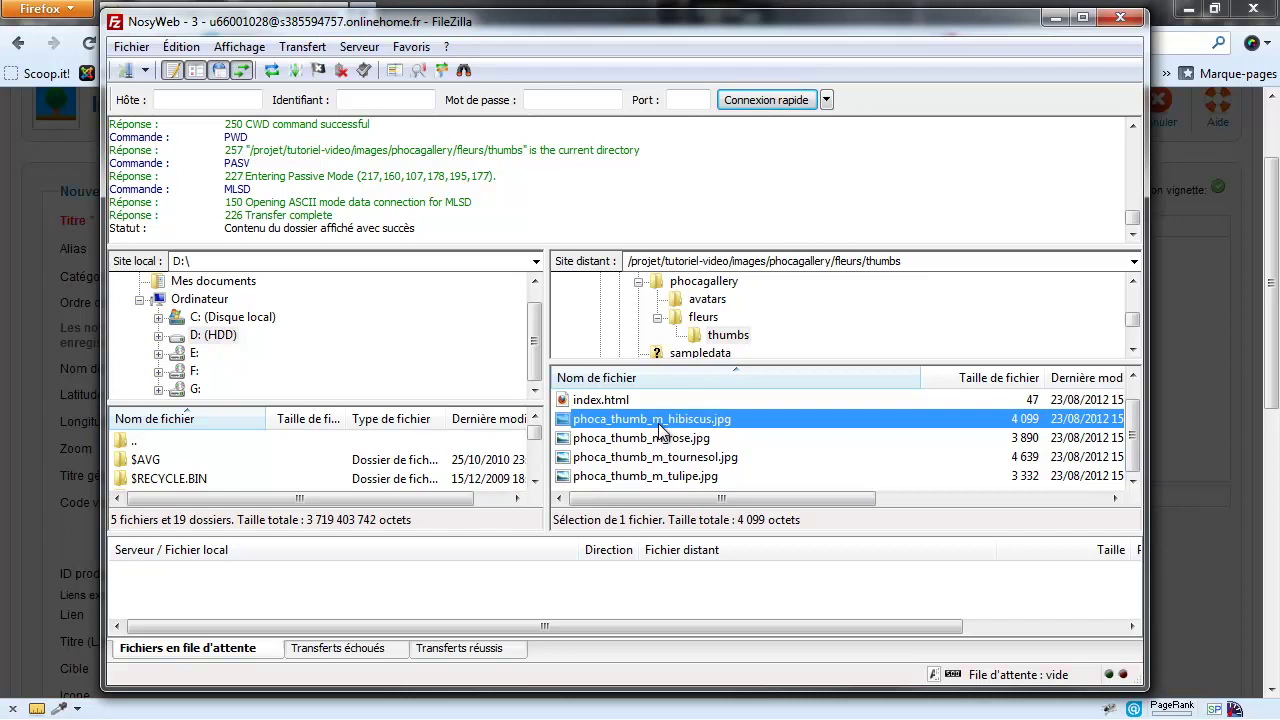
# - Switch back to Firefox and cancel the new image form together with its open image picker
pyautogui.click(665, 8)
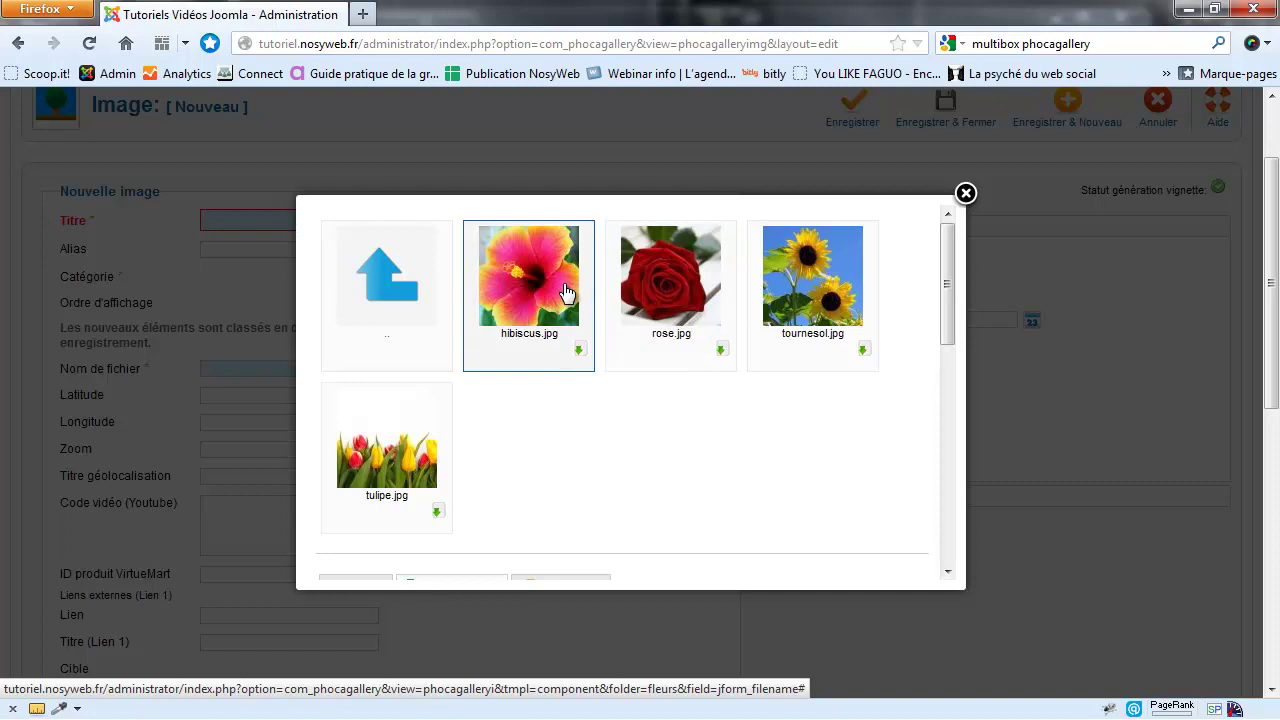
pyautogui.click(964, 194)
pyautogui.click(483, 228)
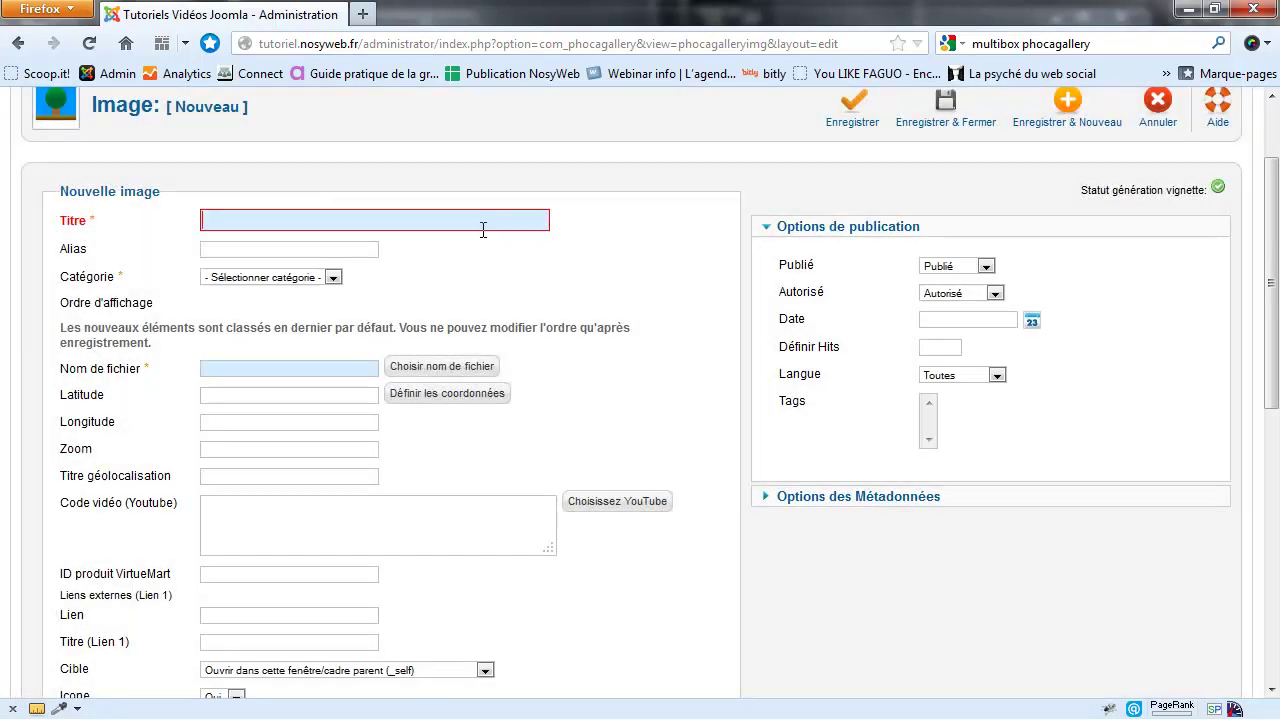
pyautogui.scroll(2, 483, 229)
pyautogui.click(1163, 176)
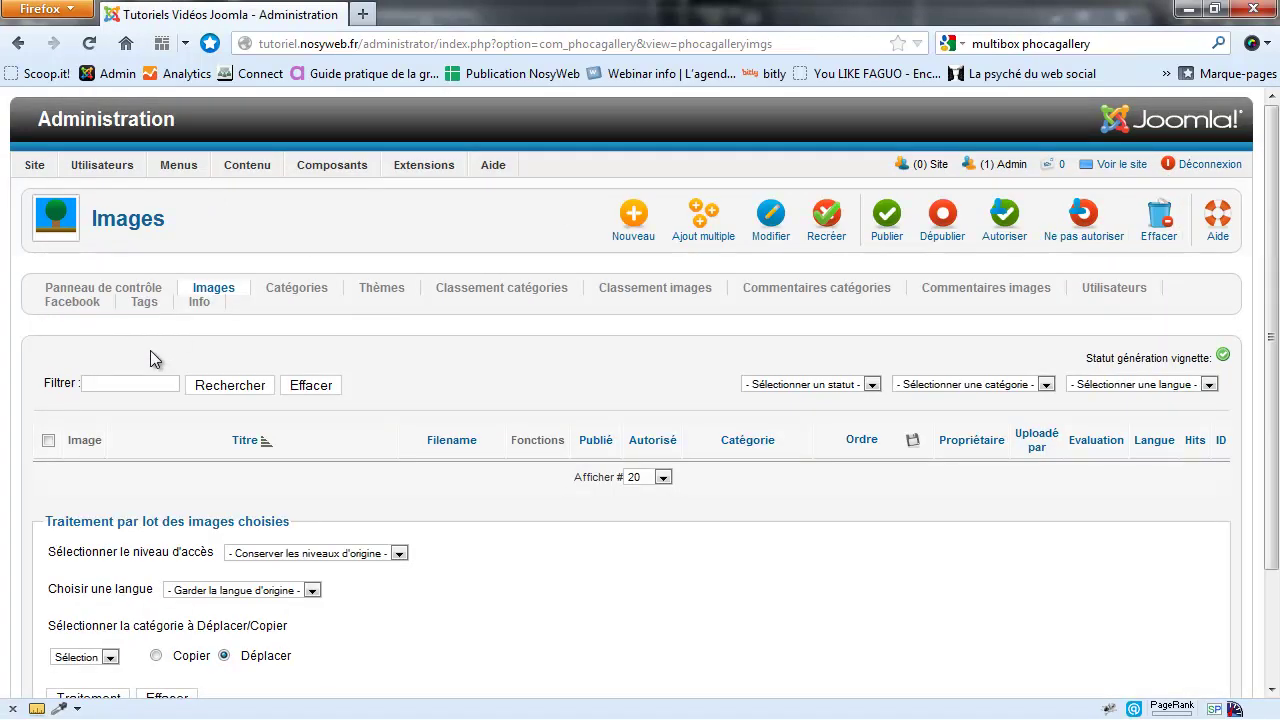
# - Start a new Phoca Gallery category and set its title to Fleurs
pyautogui.click(291, 293)
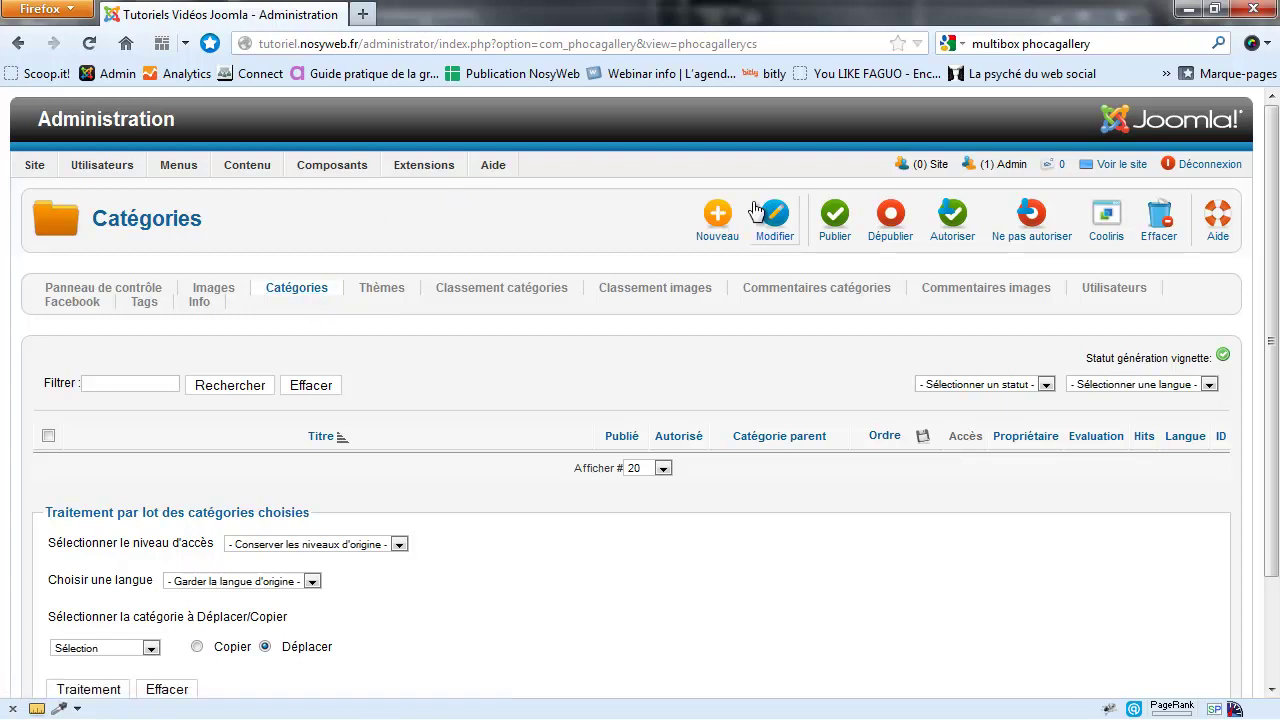
pyautogui.click(719, 224)
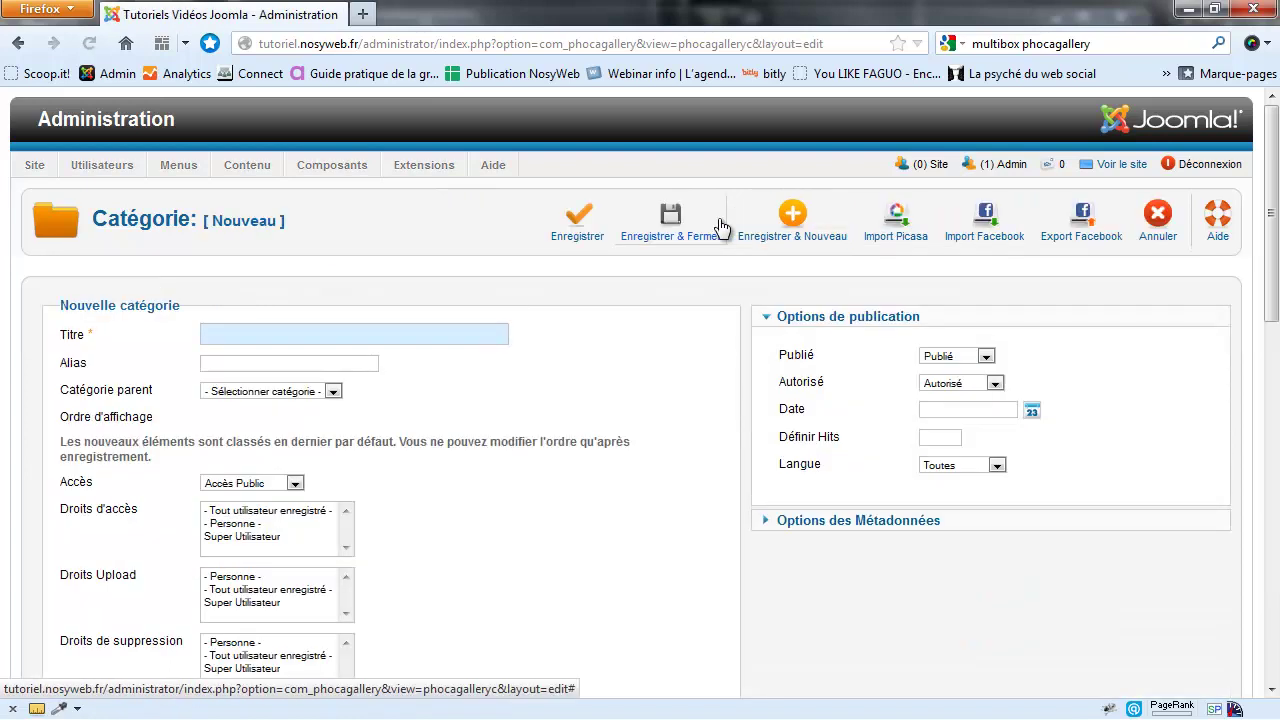
pyautogui.scroll(-2, 317, 257)
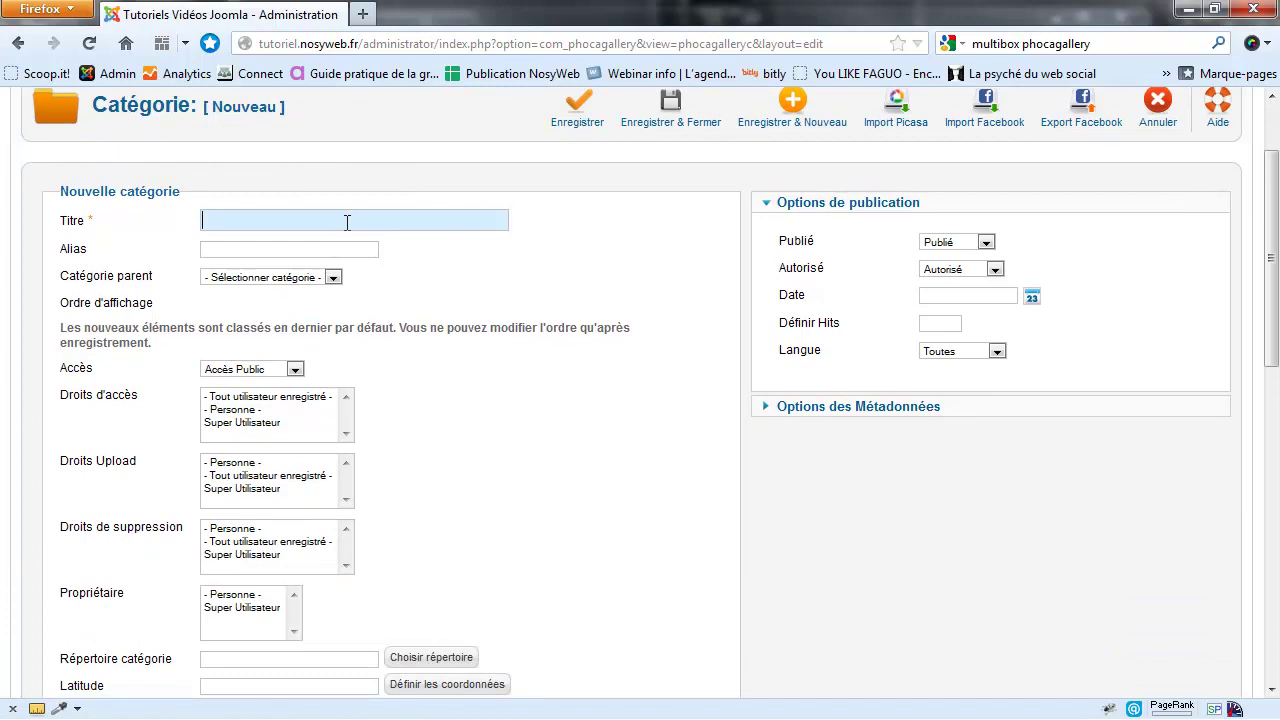
pyautogui.click(347, 222)
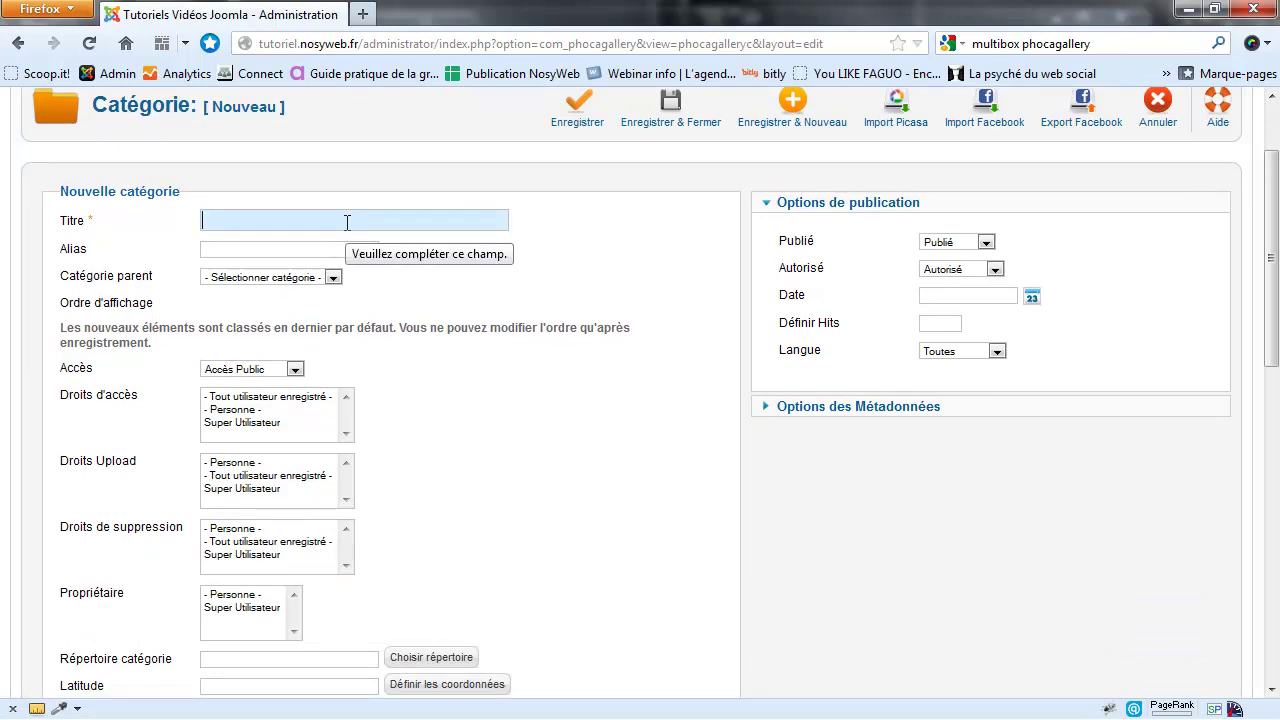
pyautogui.write('Fleurs')
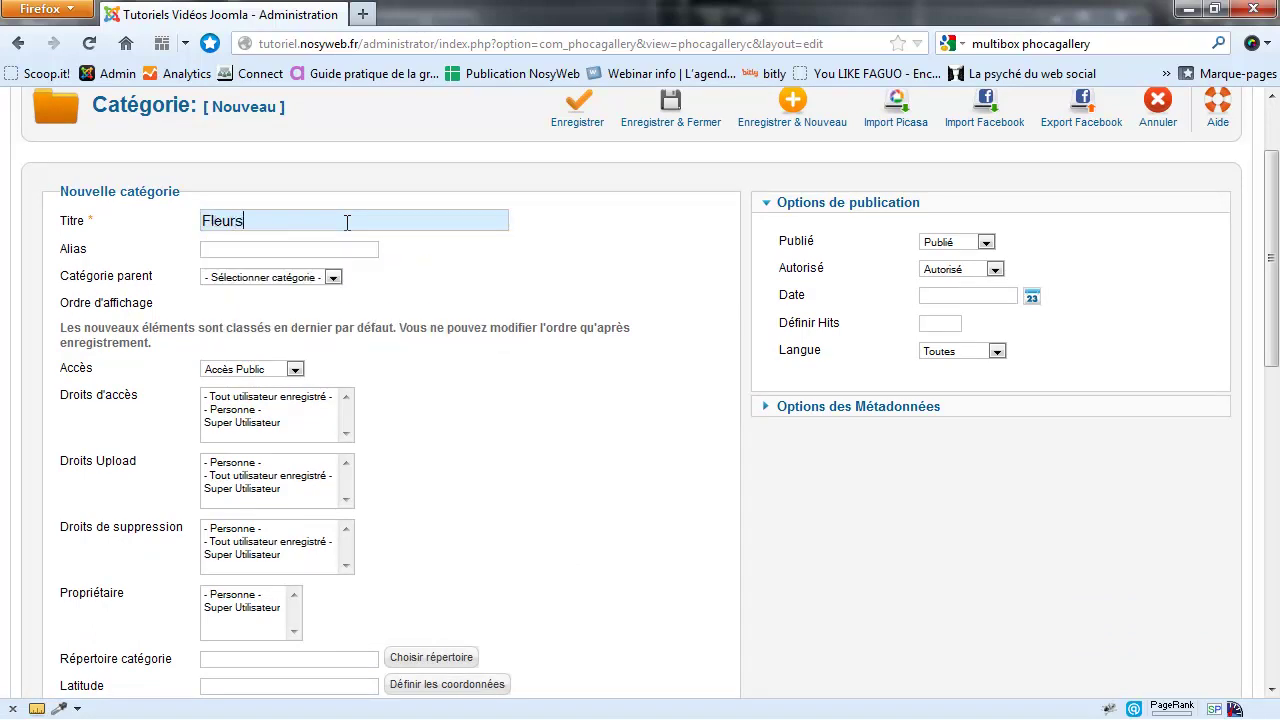
# - Examine the new category's remaining settings, including description, Picasa, Facebook, metadata and publication options
pyautogui.scroll(-10, 334, 244)
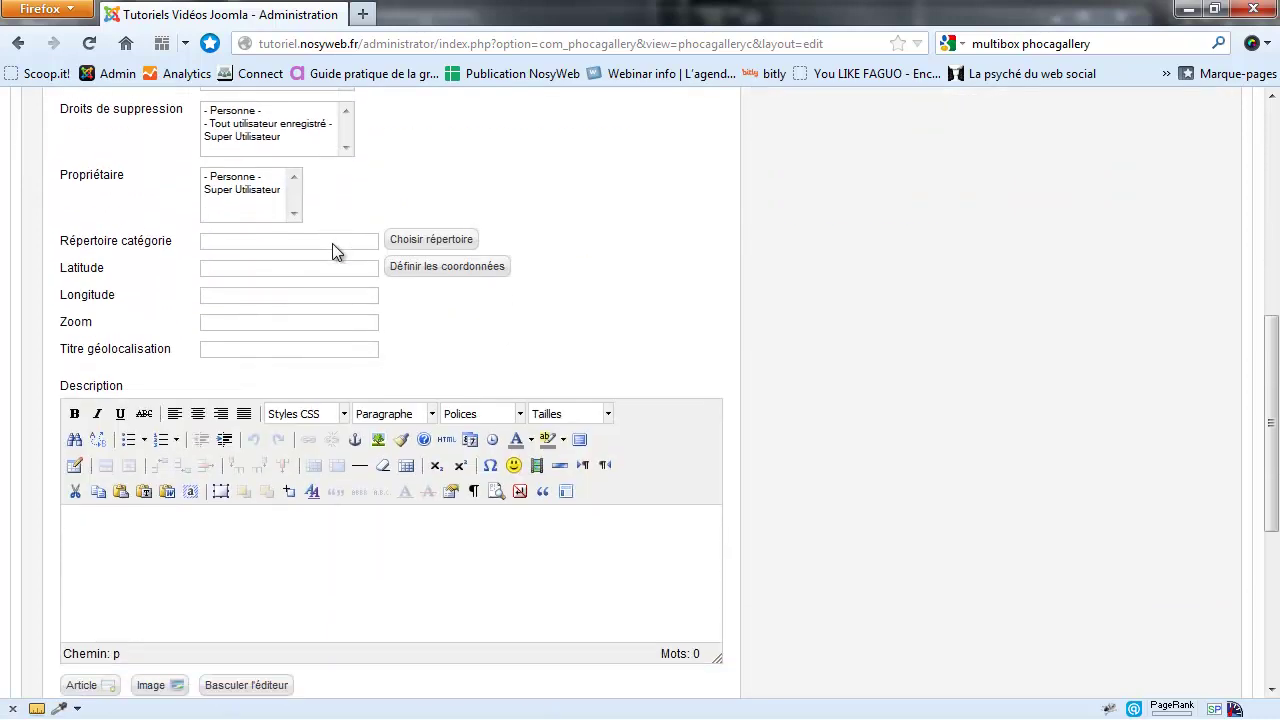
pyautogui.scroll(-4, 294, 500)
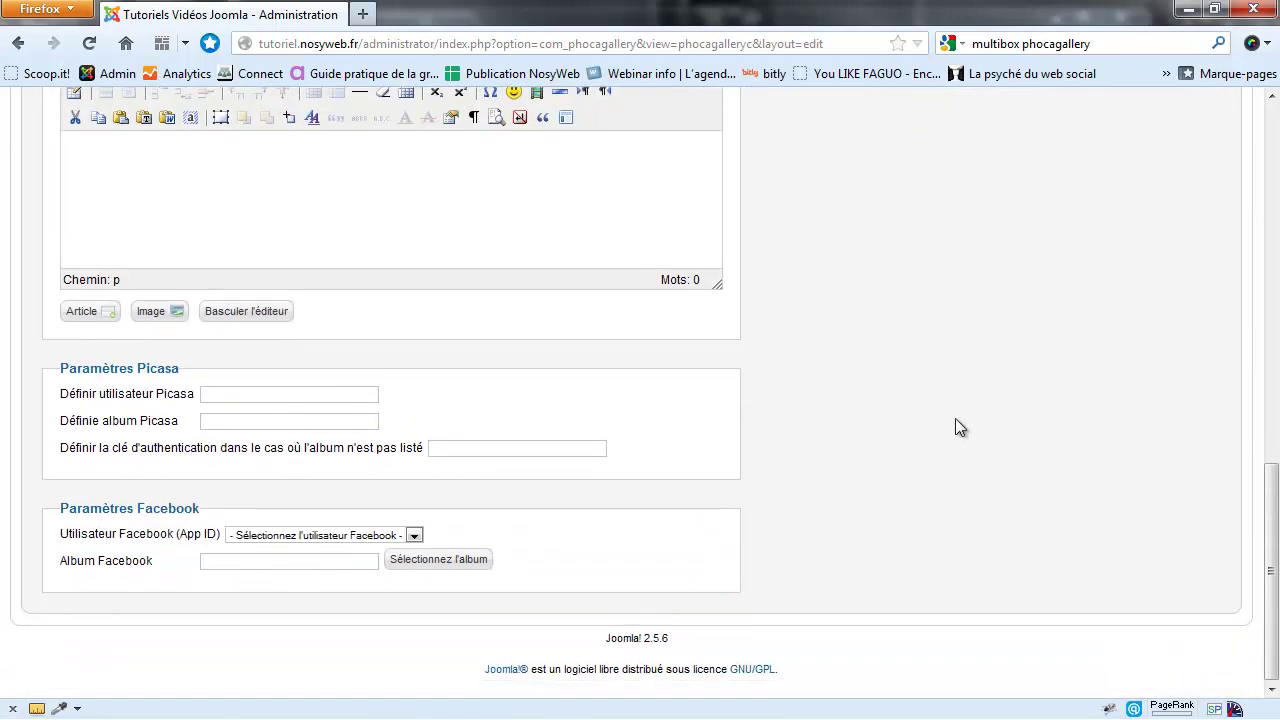
pyautogui.scroll(14, 947, 418)
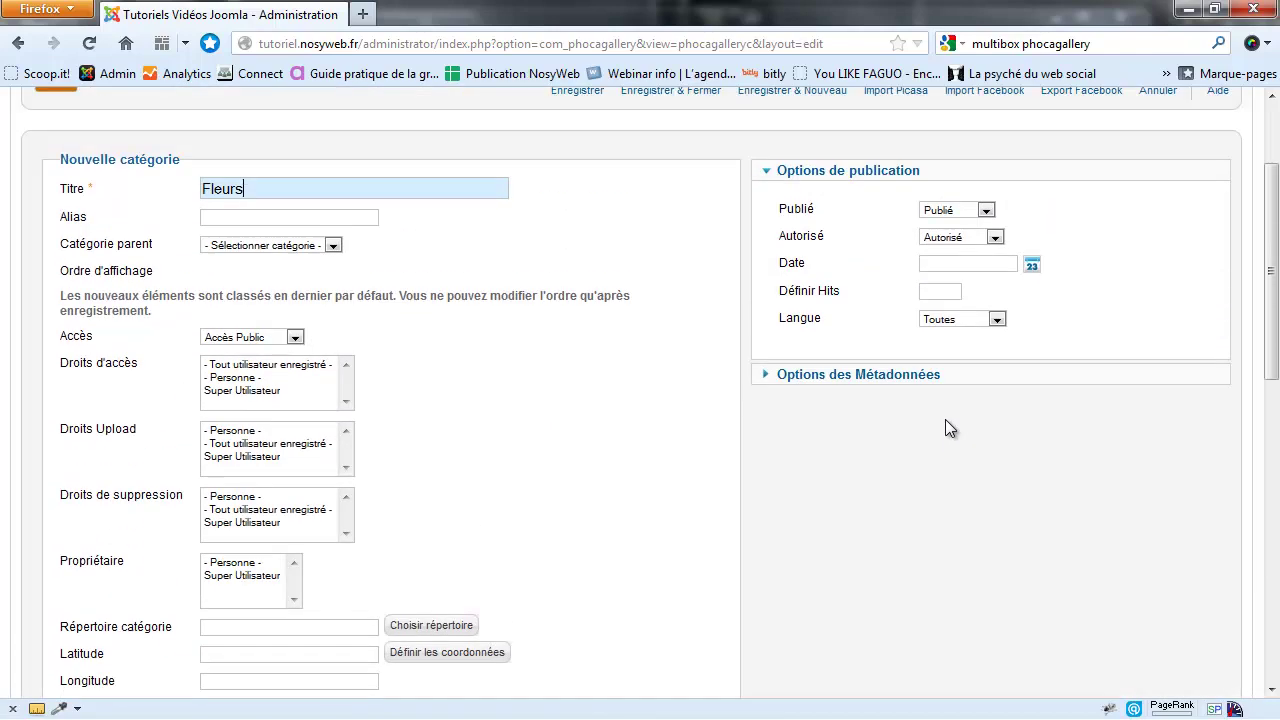
pyautogui.scroll(3, 945, 428)
pyautogui.click(846, 522)
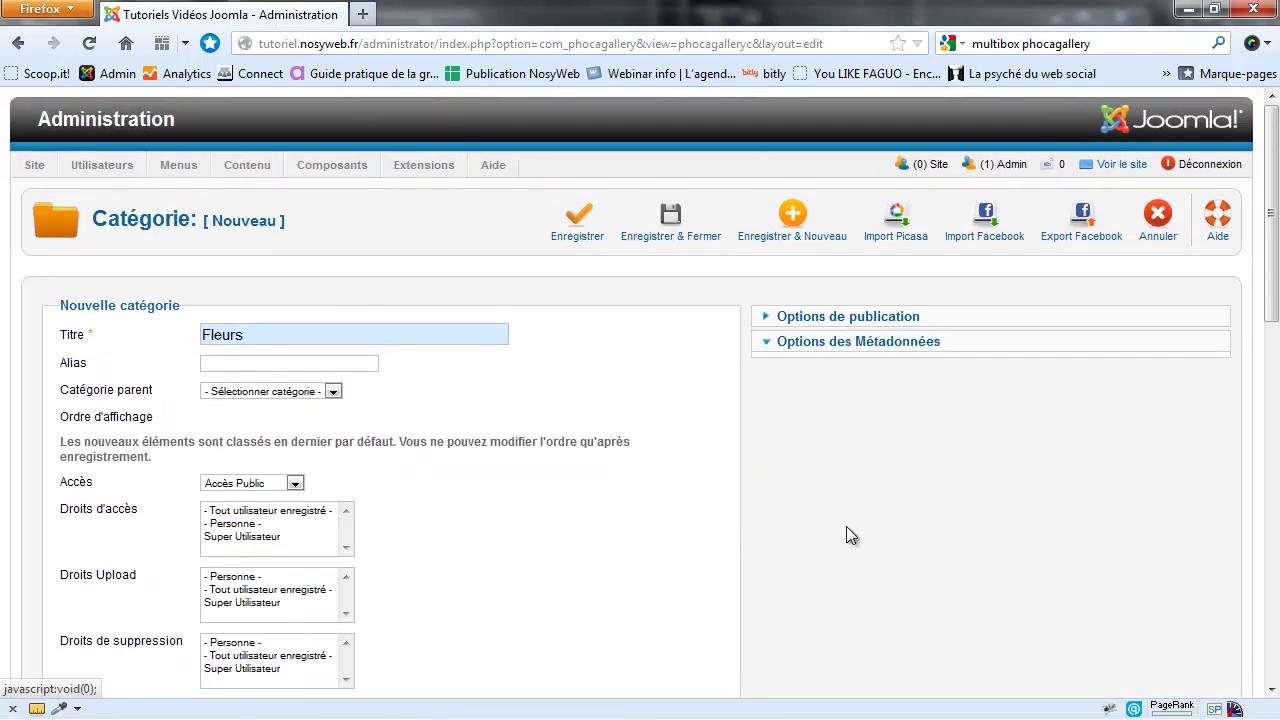
pyautogui.click(866, 318)
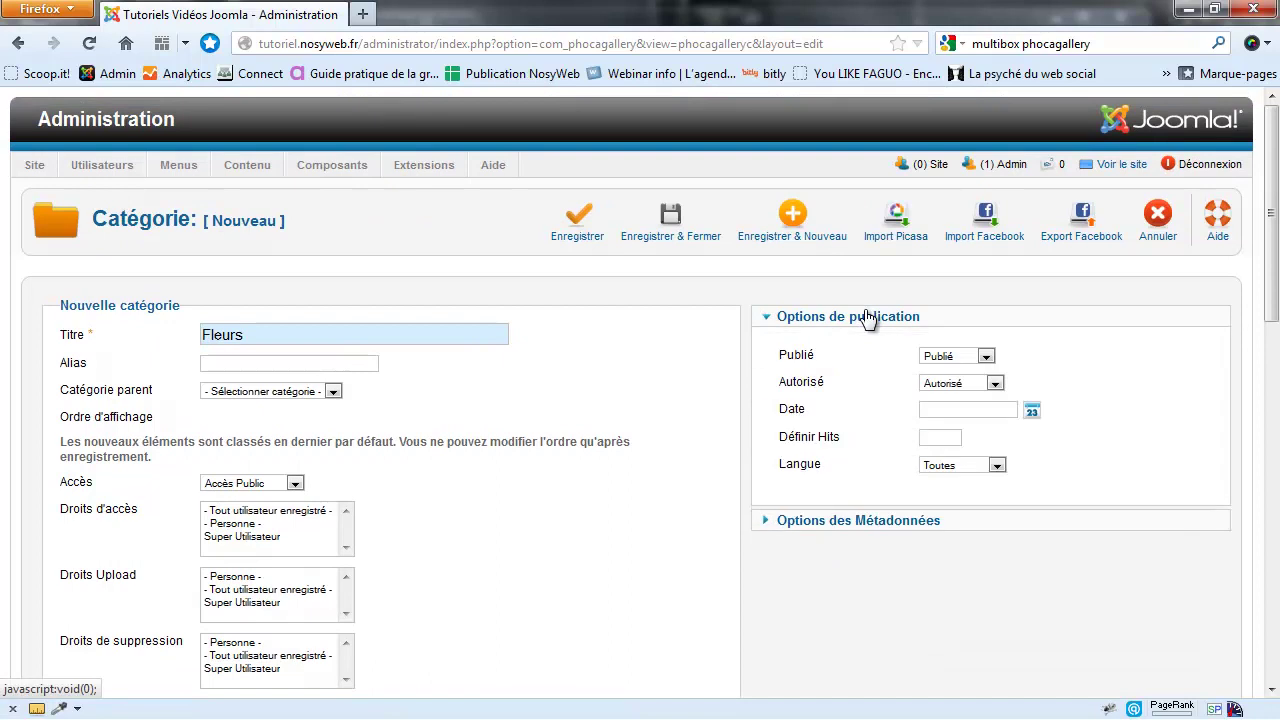
# - Save and close the Fleurs category without a parent category, and go to the gallery's image list
pyautogui.click(330, 392)
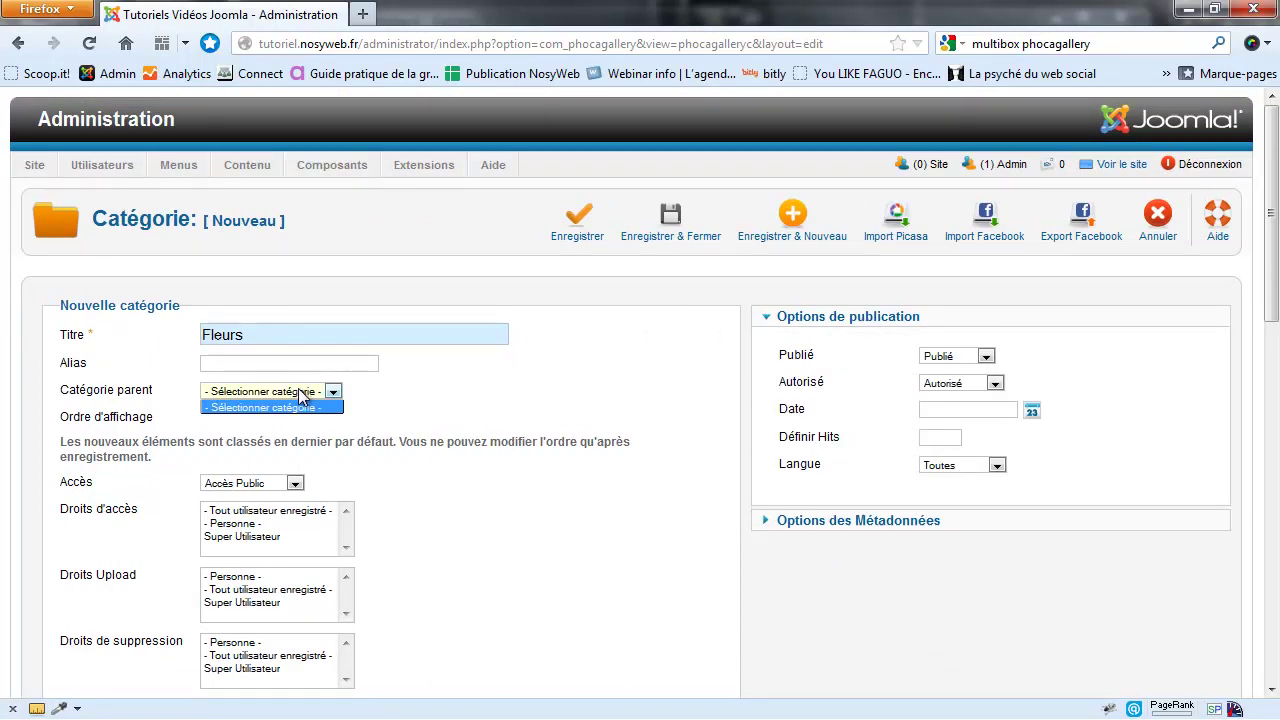
pyautogui.click(305, 403)
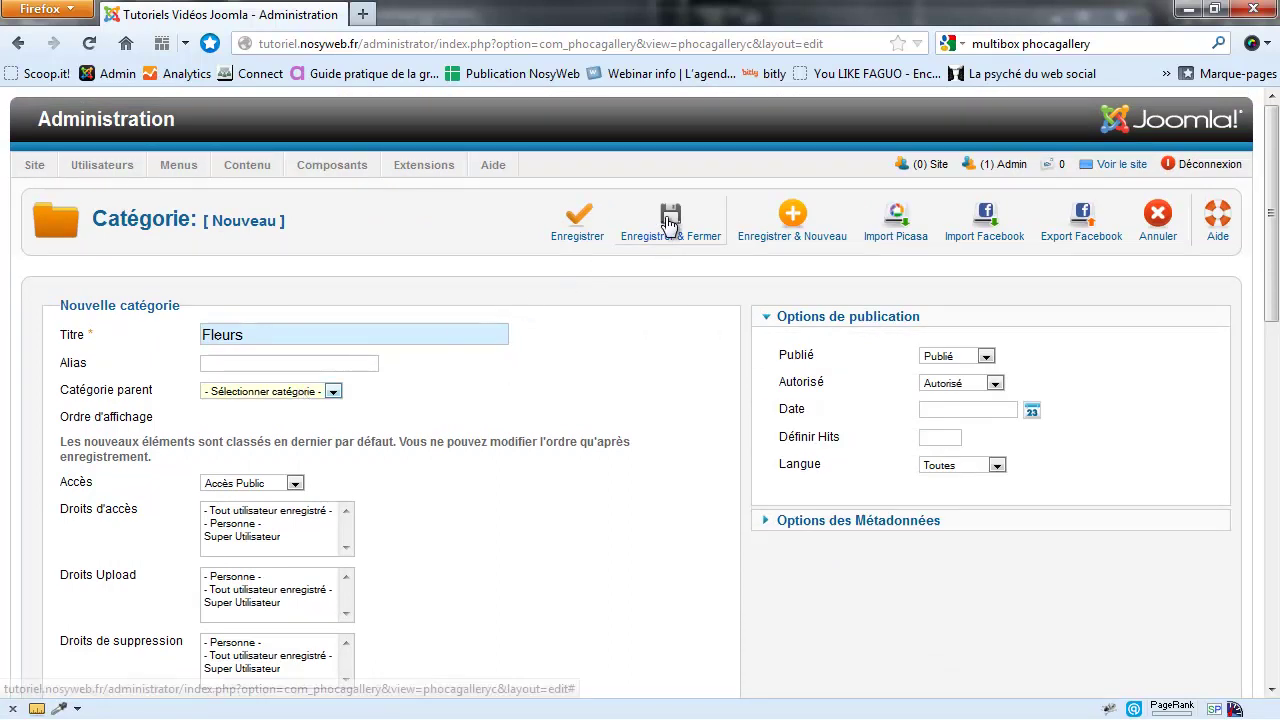
pyautogui.click(266, 394)
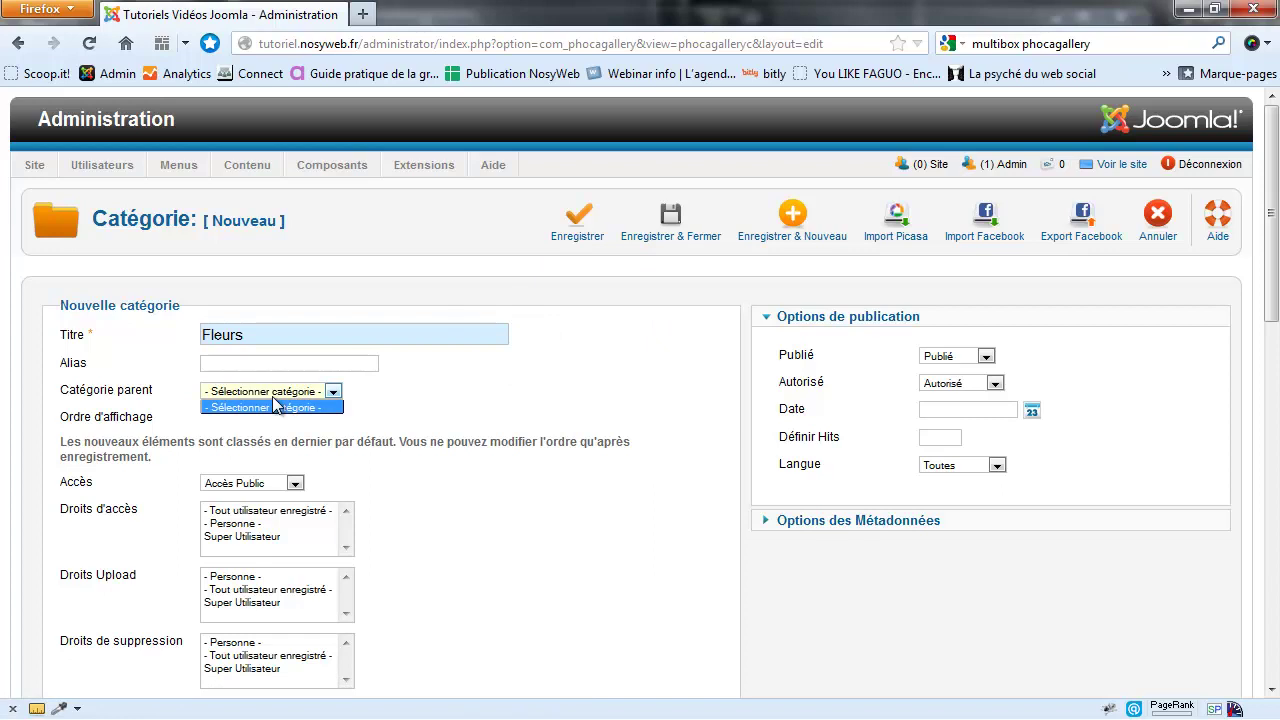
pyautogui.click(568, 391)
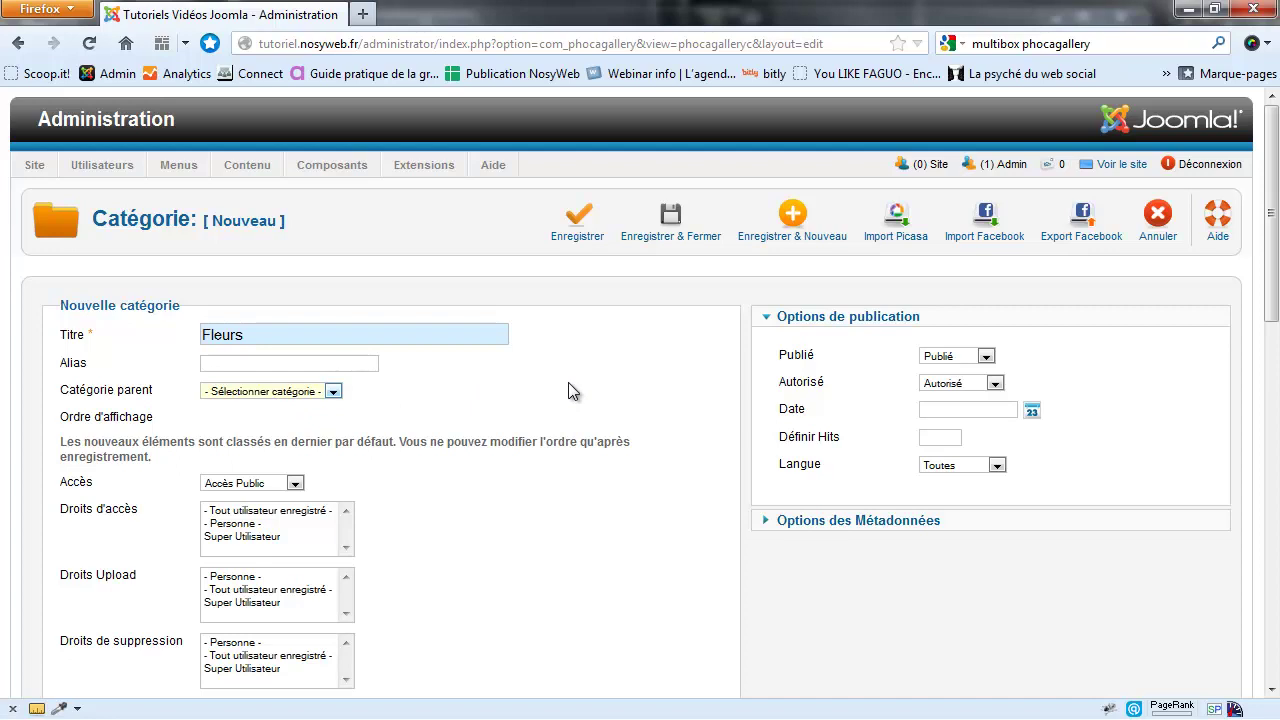
pyautogui.click(672, 220)
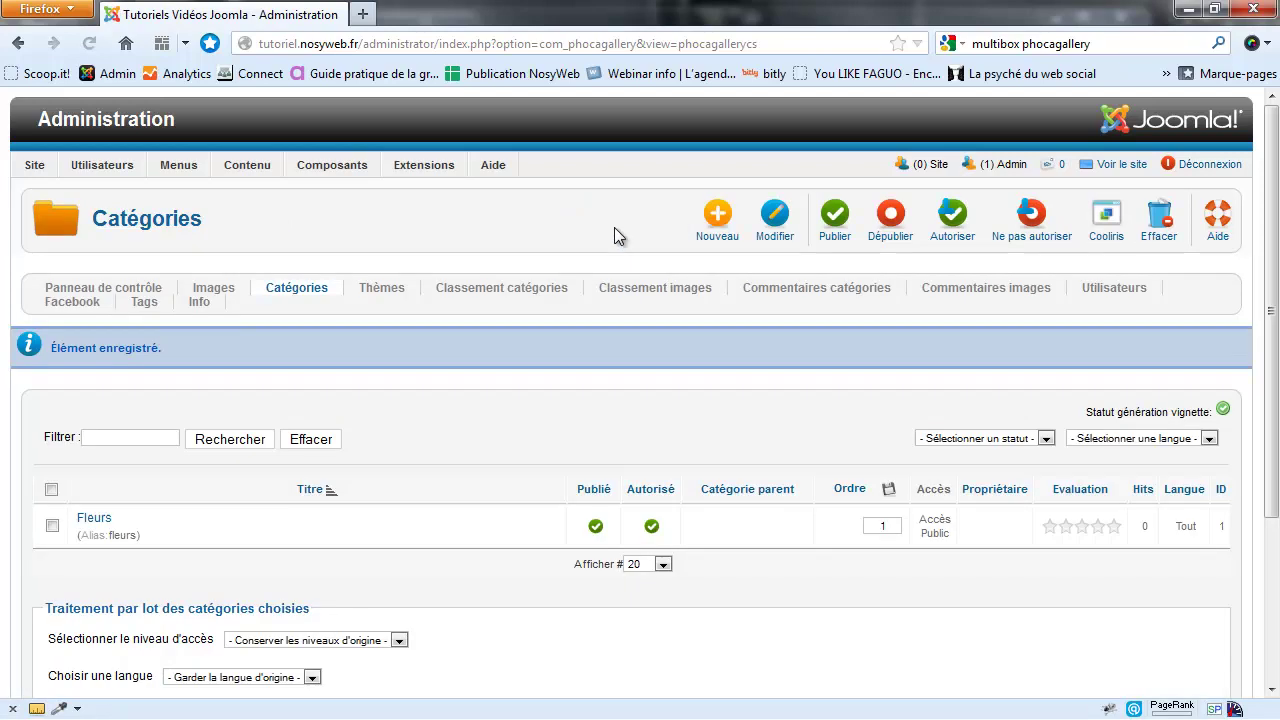
pyautogui.click(208, 290)
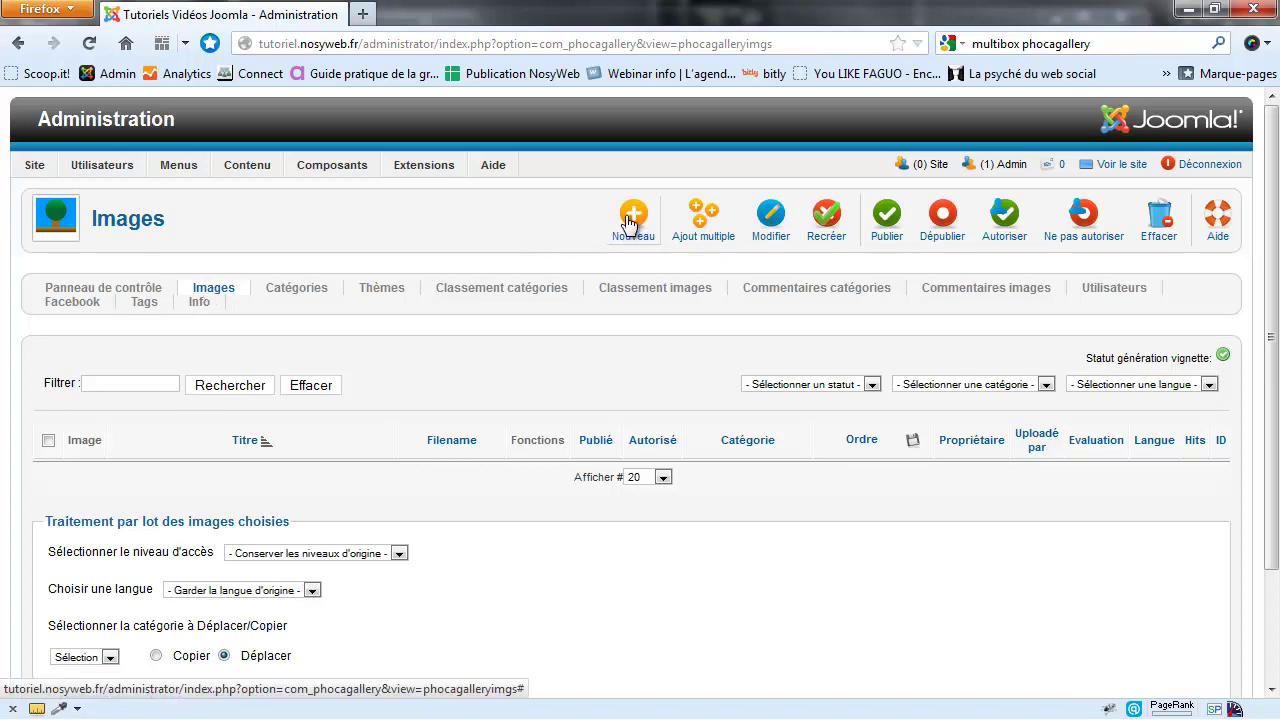
pyautogui.click(630, 220)
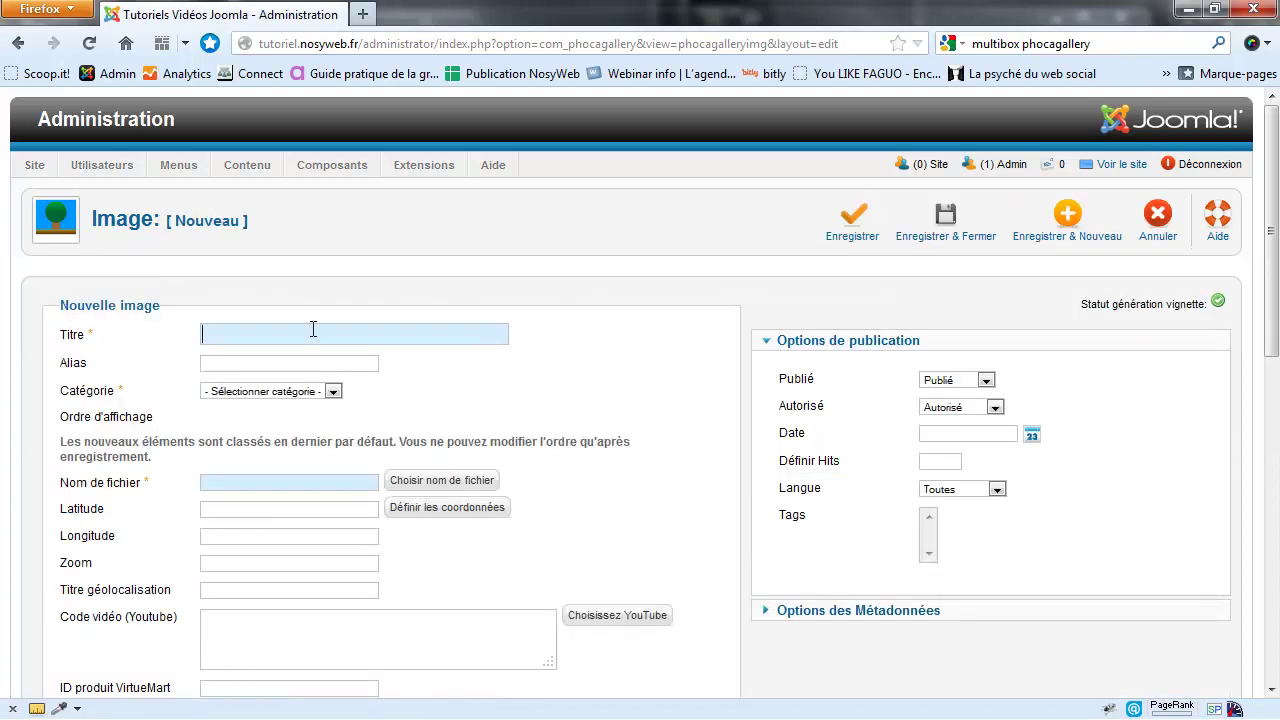
pyautogui.click(293, 391)
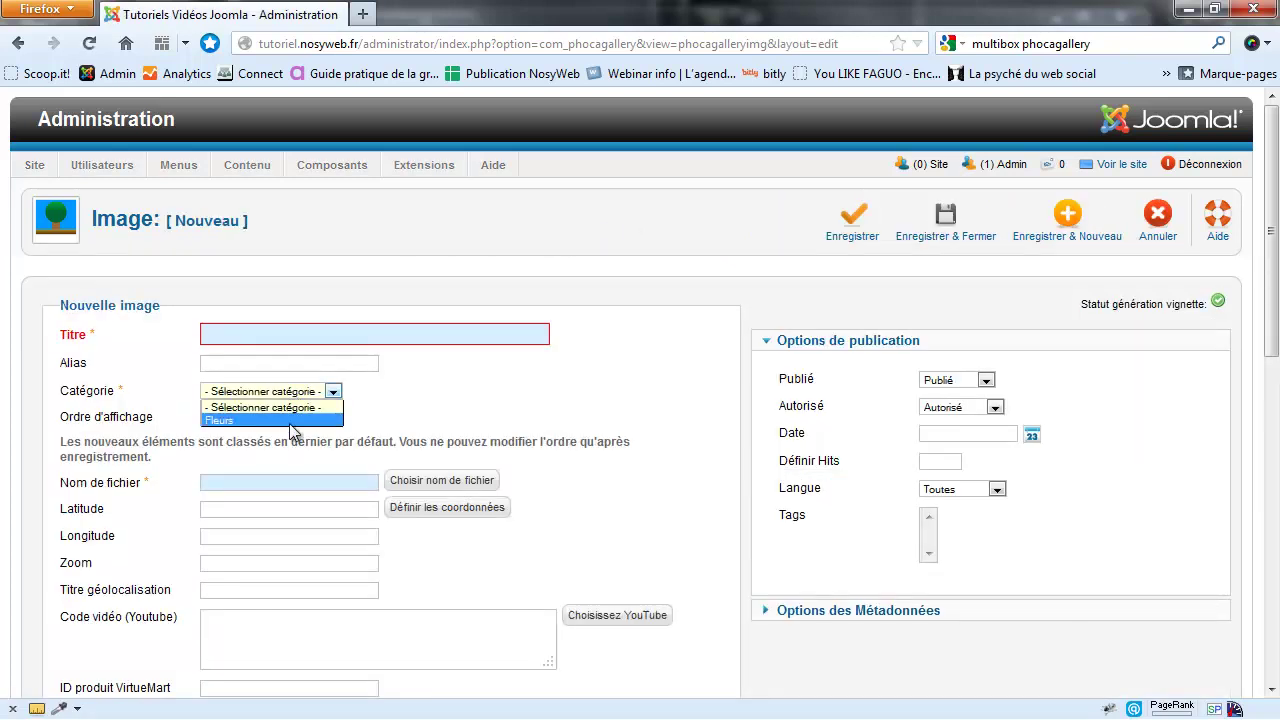
pyautogui.click(290, 421)
pyautogui.click(1162, 220)
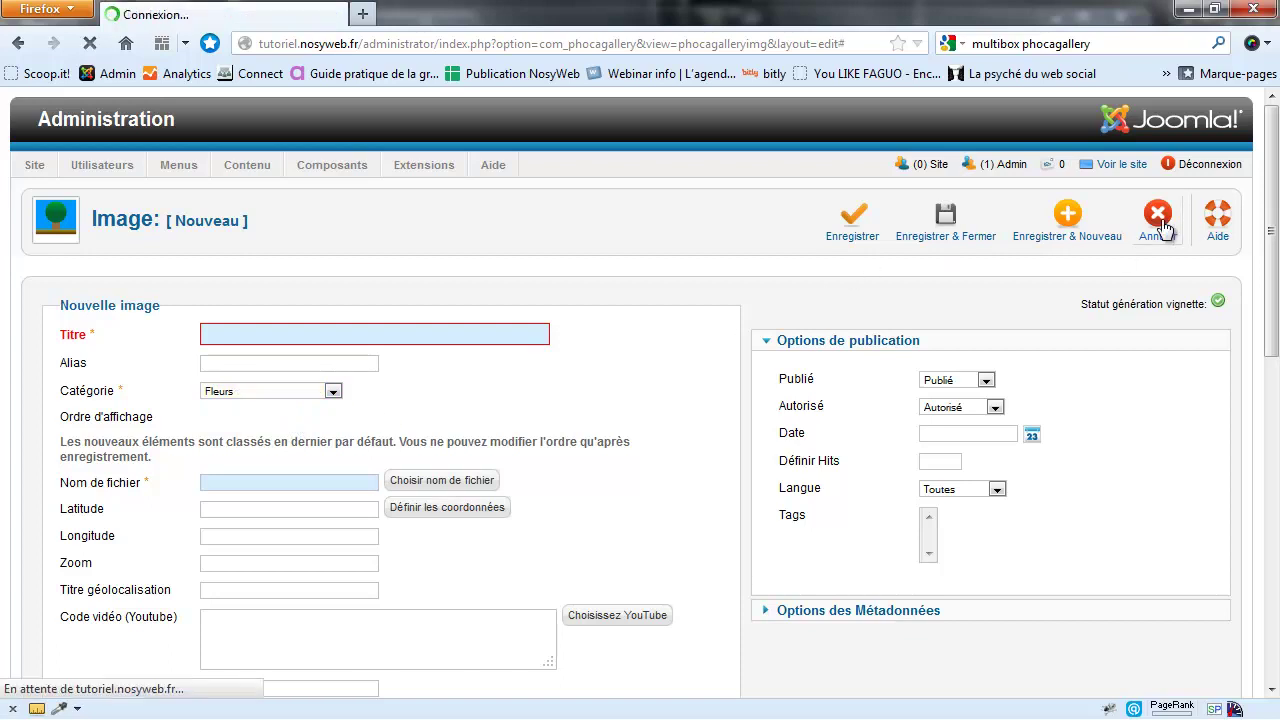
# - Start a multiple add and select hibiscus.jpg, rose.jpg, tournesol.jpg and tulipe.jpg in the fleurs folder
pyautogui.click(697, 218)
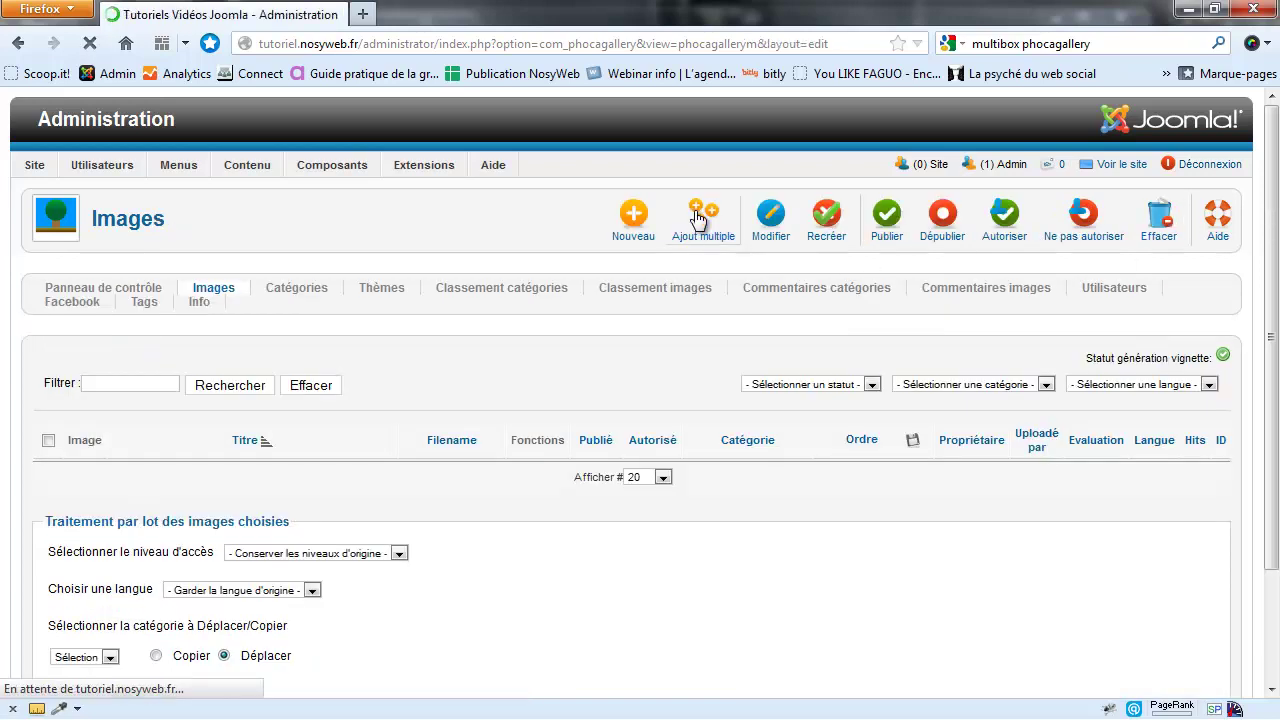
pyautogui.scroll(-1, 379, 397)
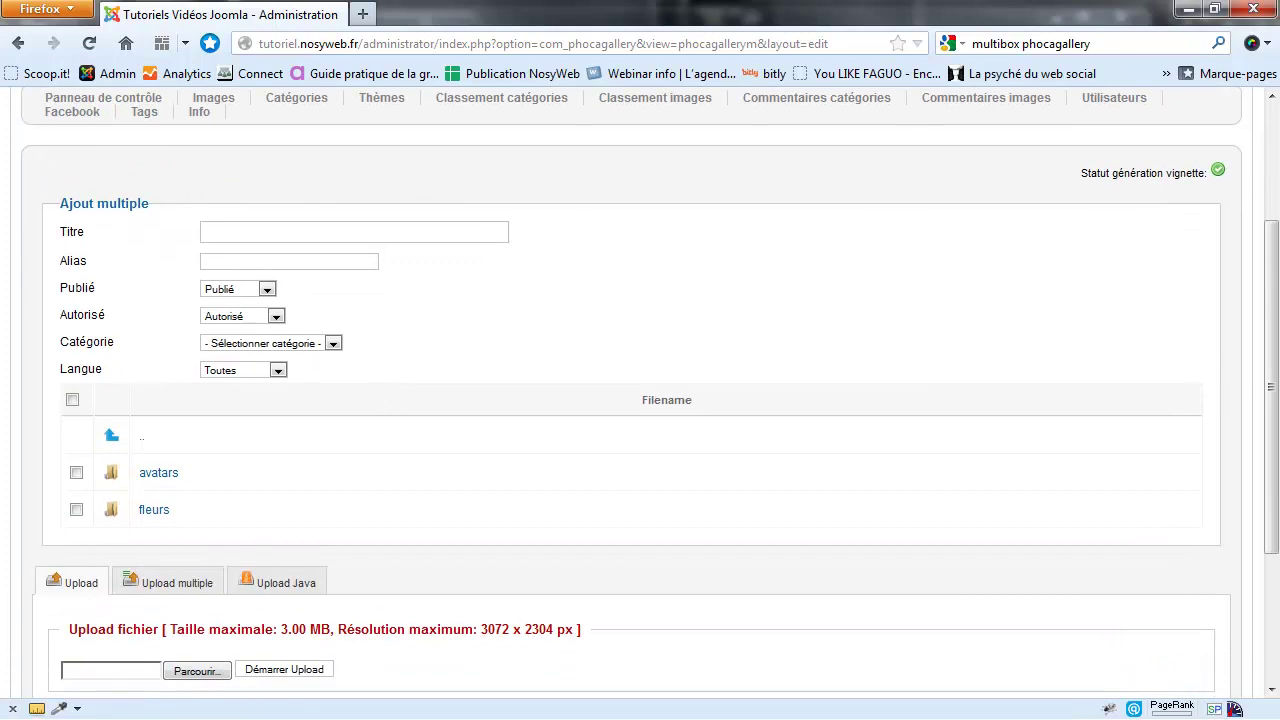
pyautogui.click(160, 511)
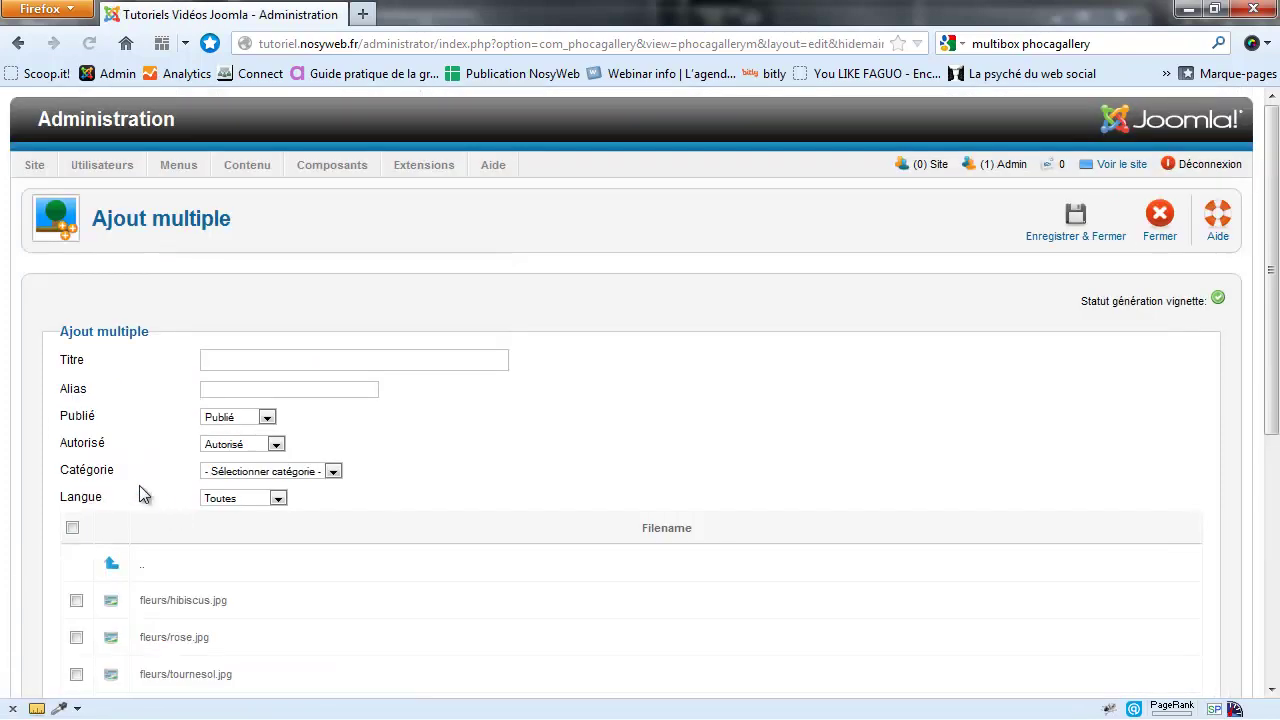
pyautogui.scroll(-3, 139, 487)
pyautogui.click(77, 447)
pyautogui.click(77, 484)
pyautogui.click(76, 521)
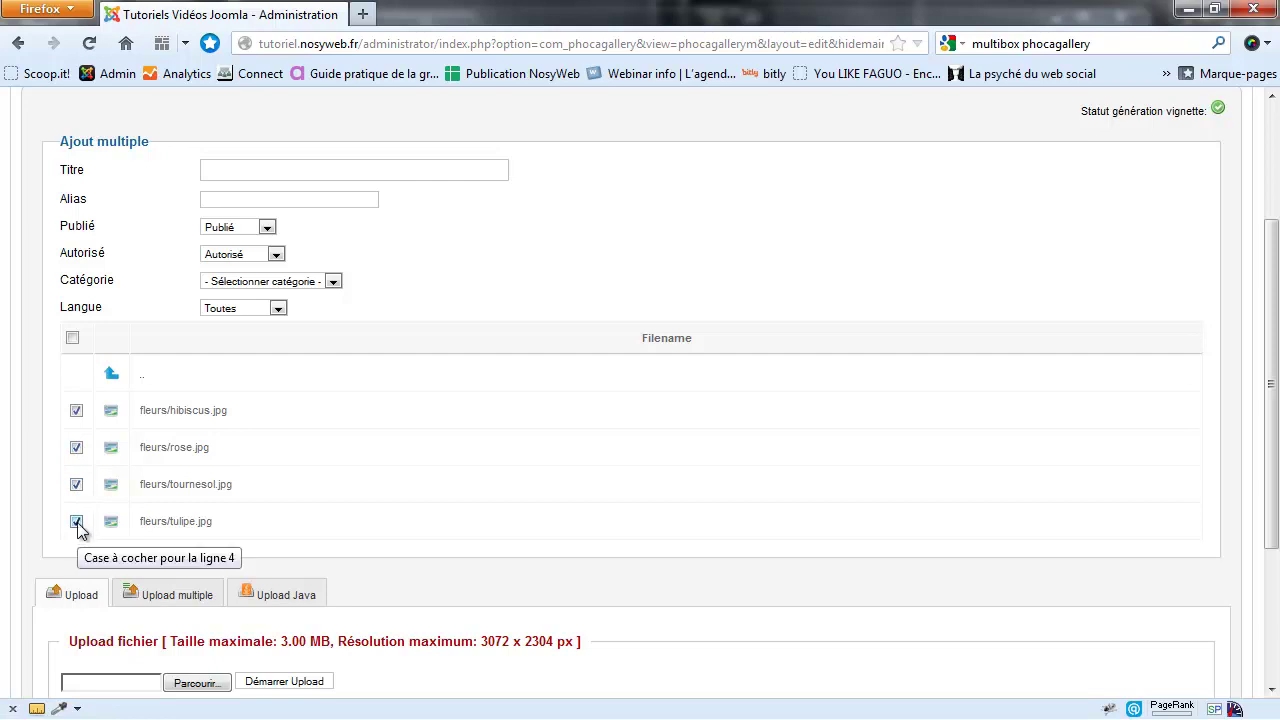
# - Assign the selected images to the Fleurs category and give them the title Mes fleurs
pyautogui.click(294, 283)
pyautogui.click(287, 310)
pyautogui.click(257, 168)
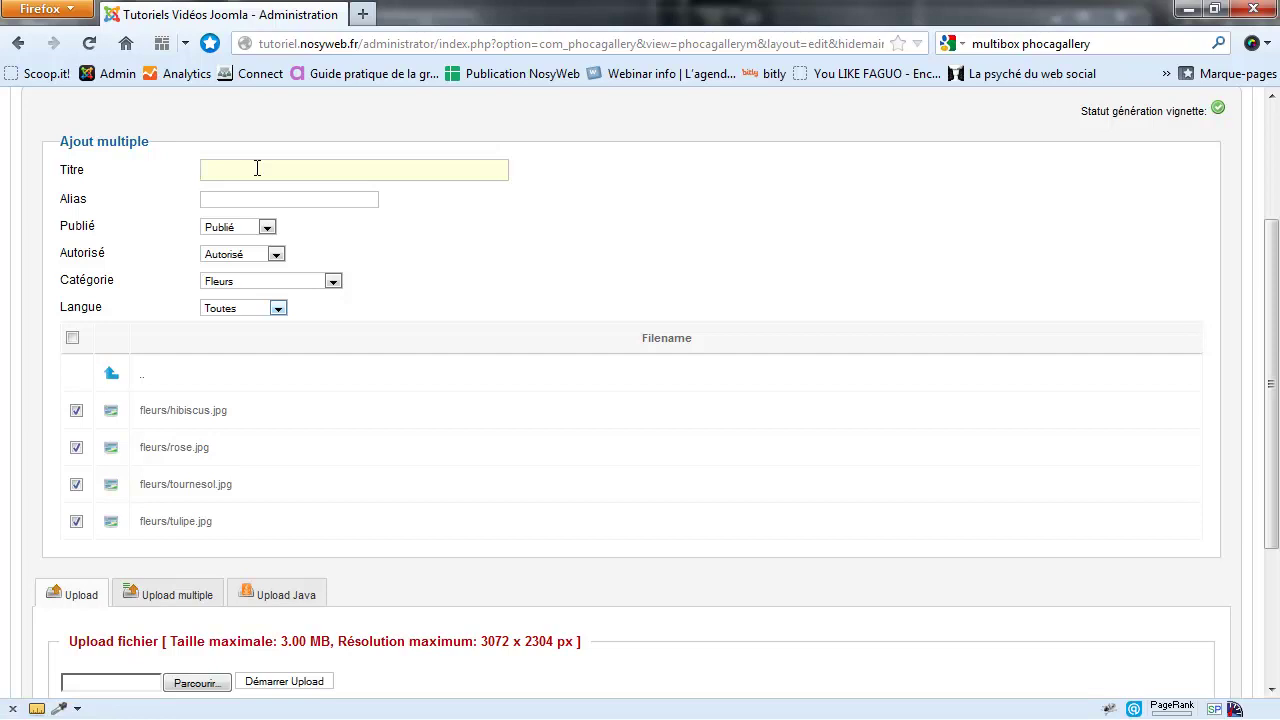
pyautogui.write('Mes fleurs')
# - Examine the multiple and Java upload options below the file list, and return to the single upload option
pyautogui.scroll(-4, 465, 245)
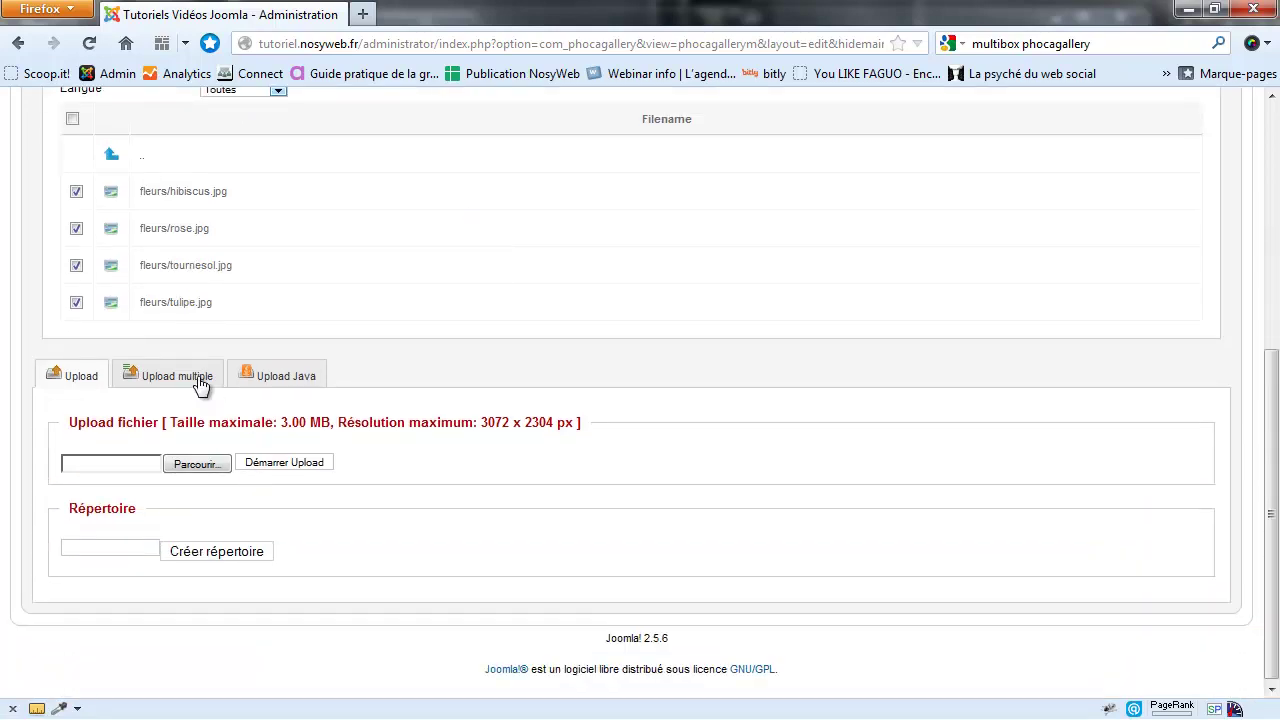
pyautogui.click(201, 385)
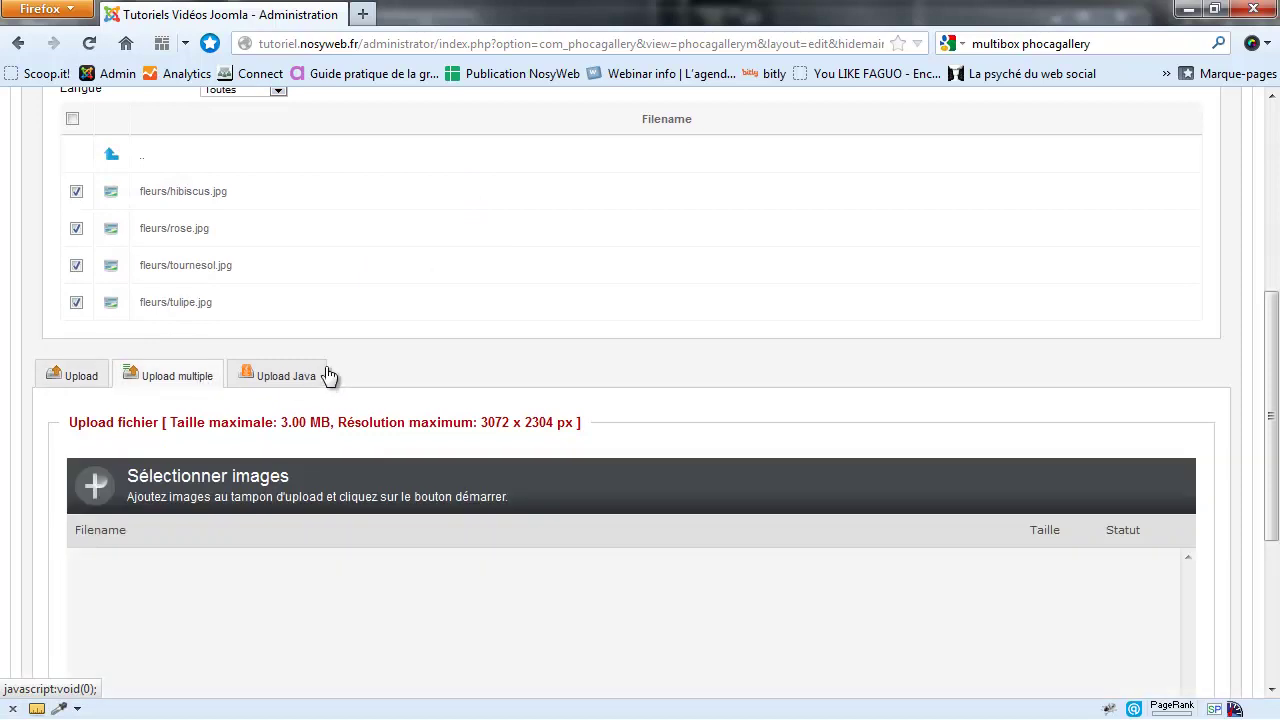
pyautogui.click(256, 373)
pyautogui.click(186, 388)
pyautogui.click(77, 390)
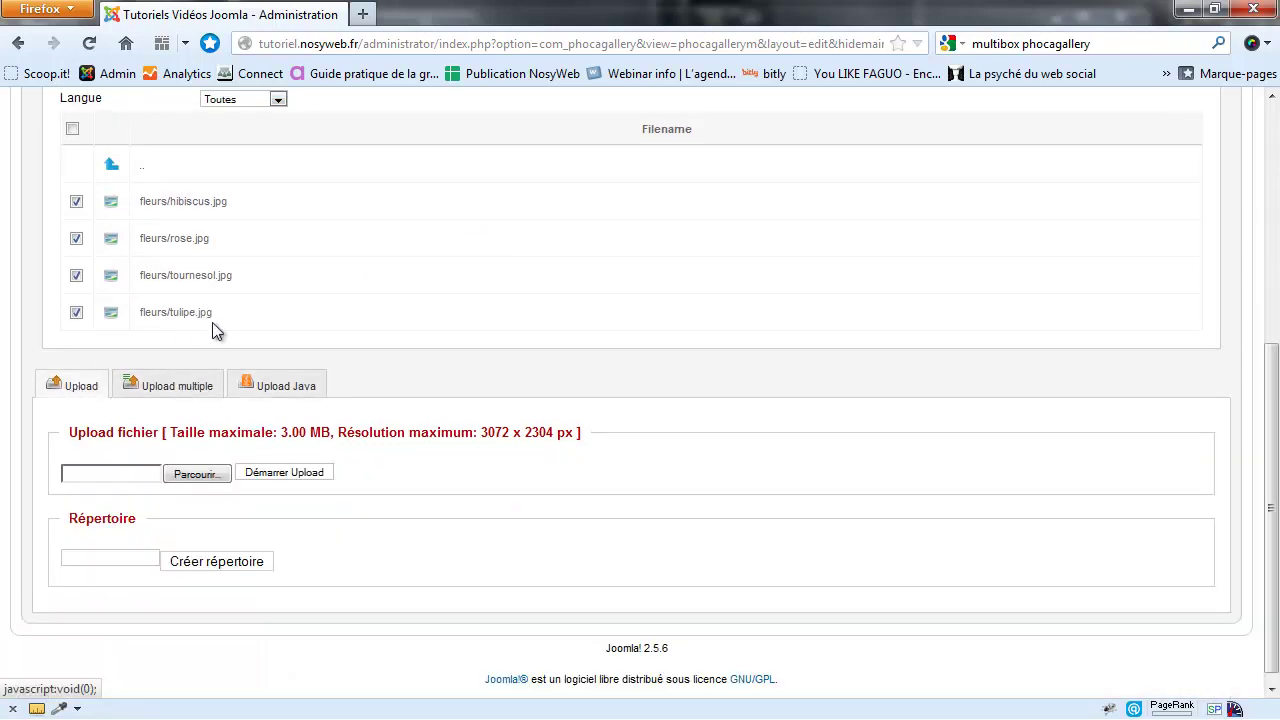
# - Review the multiple-add settings and save and close to add the four images to the gallery
pyautogui.scroll(3, 337, 310)
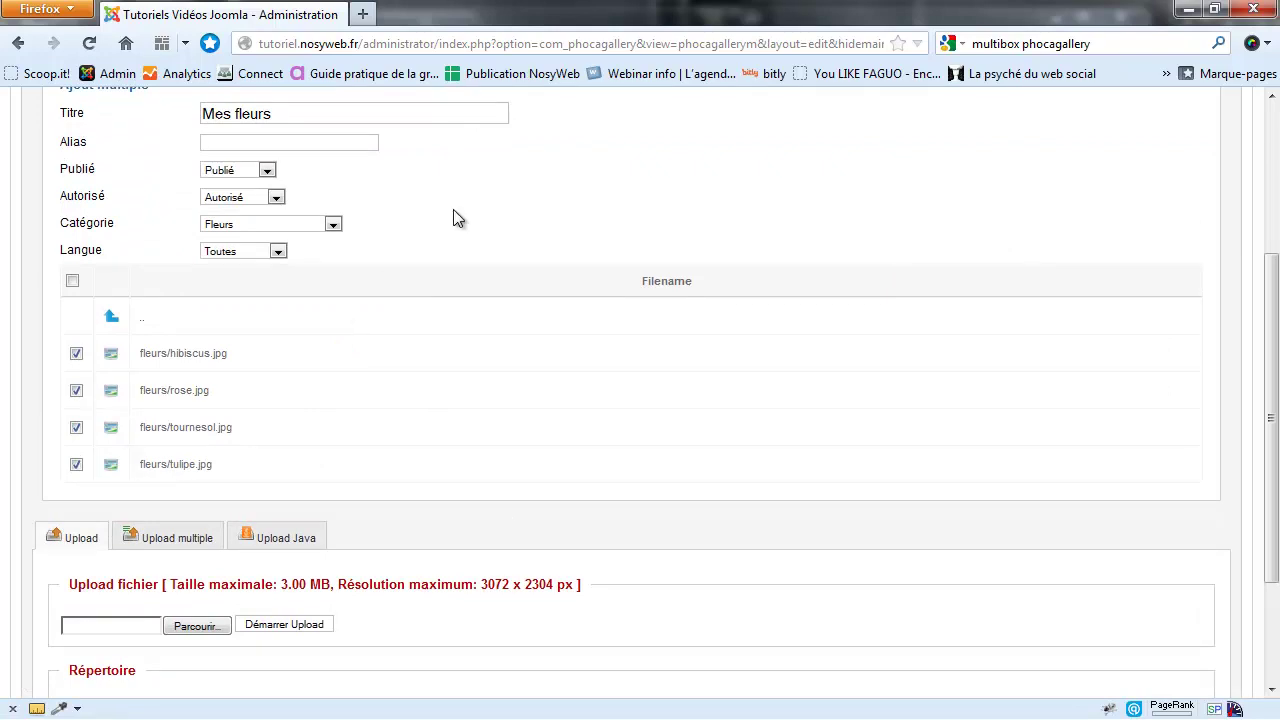
pyautogui.scroll(4, 453, 212)
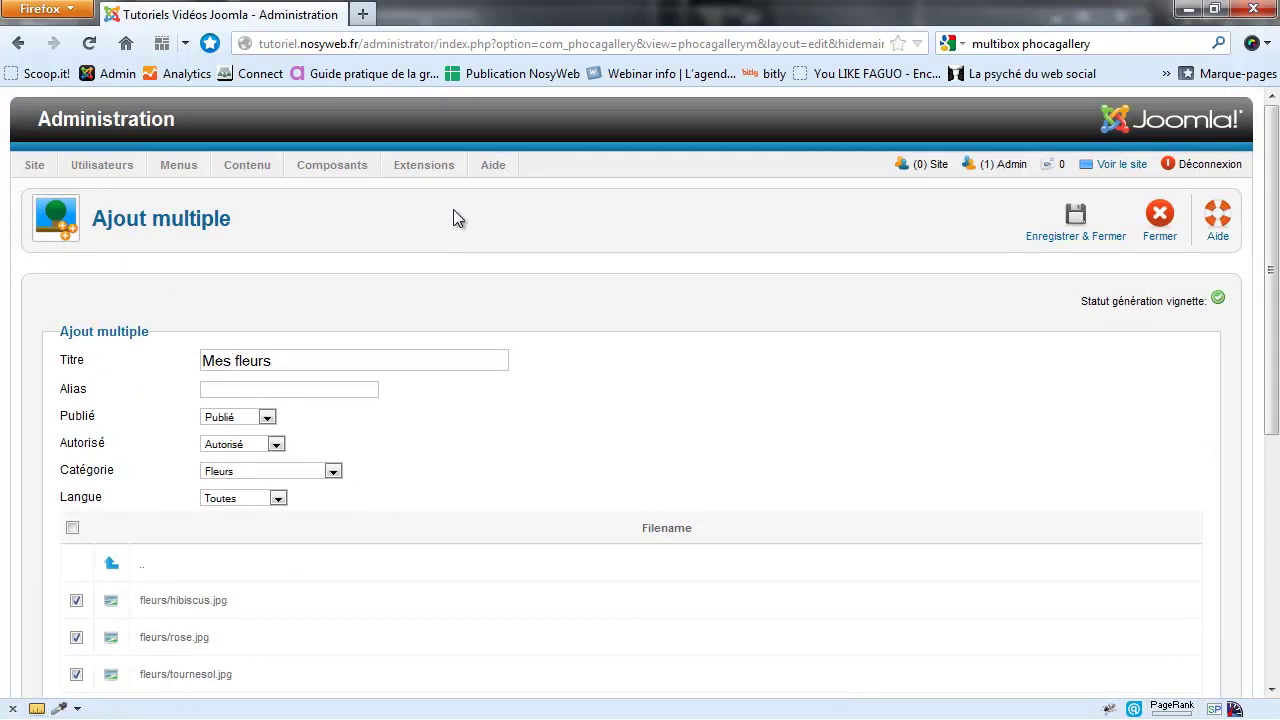
pyautogui.scroll(-5, 453, 216)
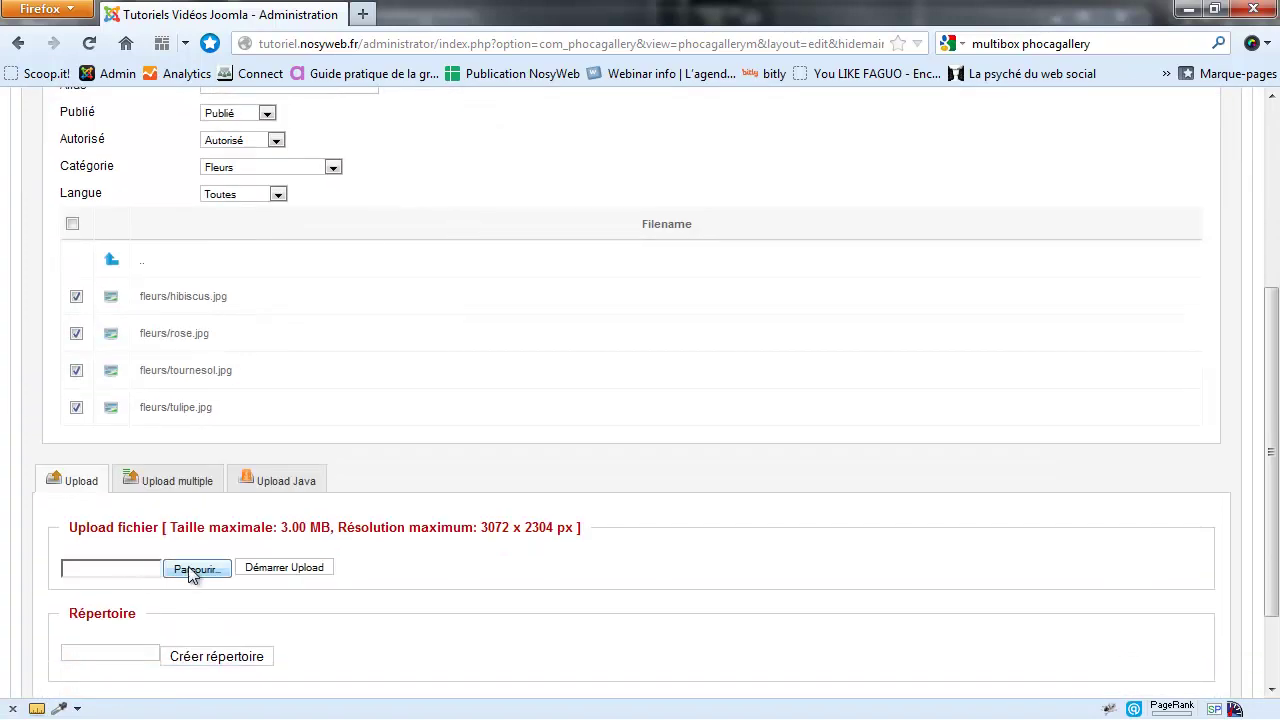
pyautogui.scroll(5, 670, 155)
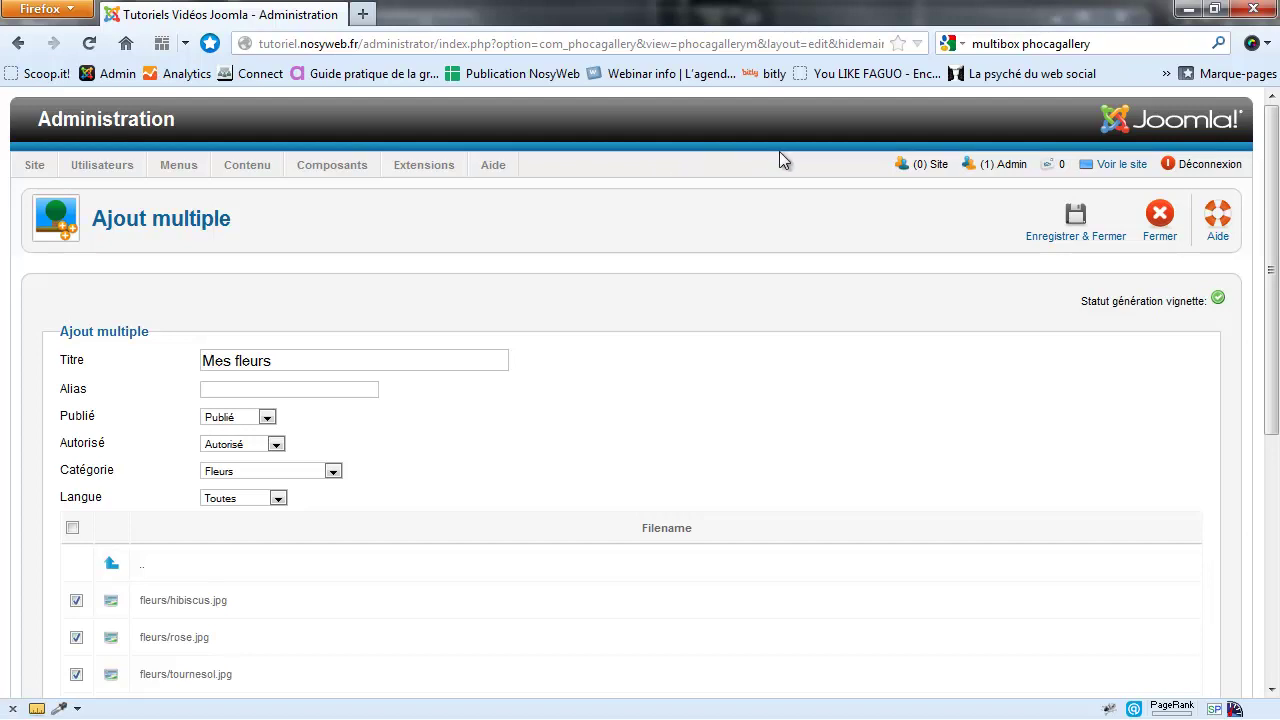
pyautogui.click(1072, 218)
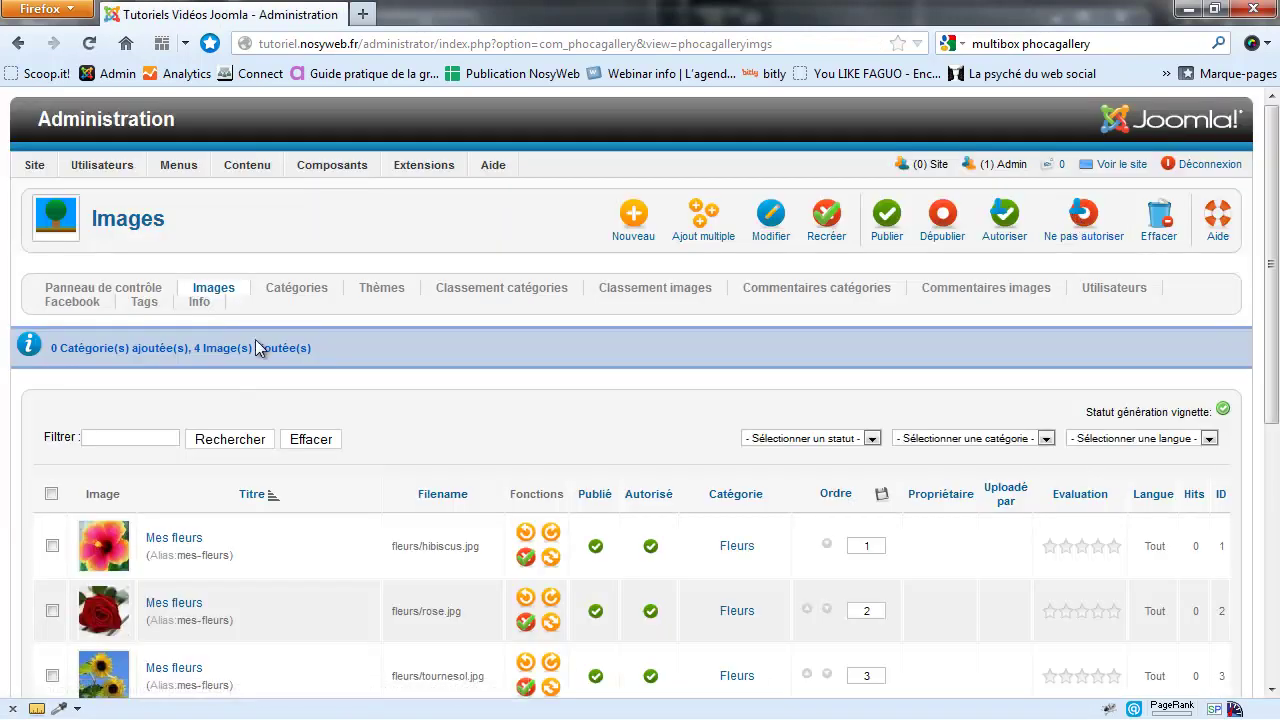
# - Retitle the hibiscus.jpg image as Hisbicus, then save and close it
pyautogui.scroll(-3, 217, 310)
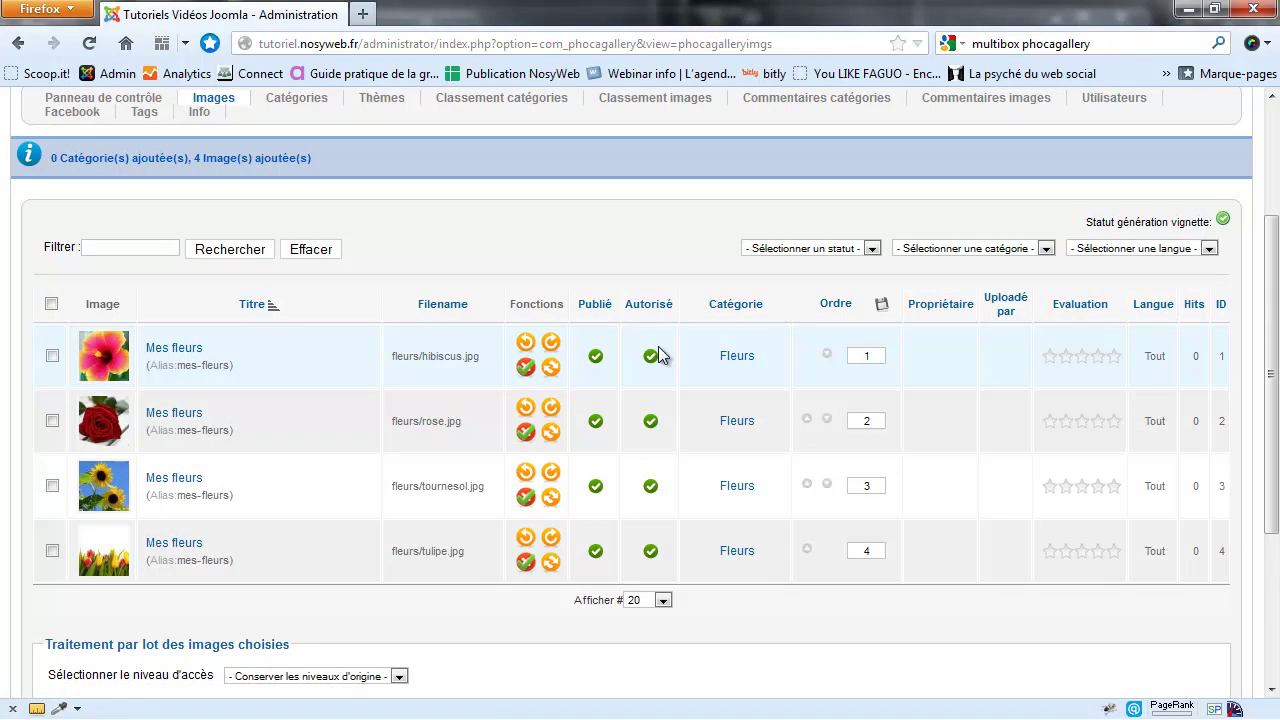
pyautogui.click(191, 349)
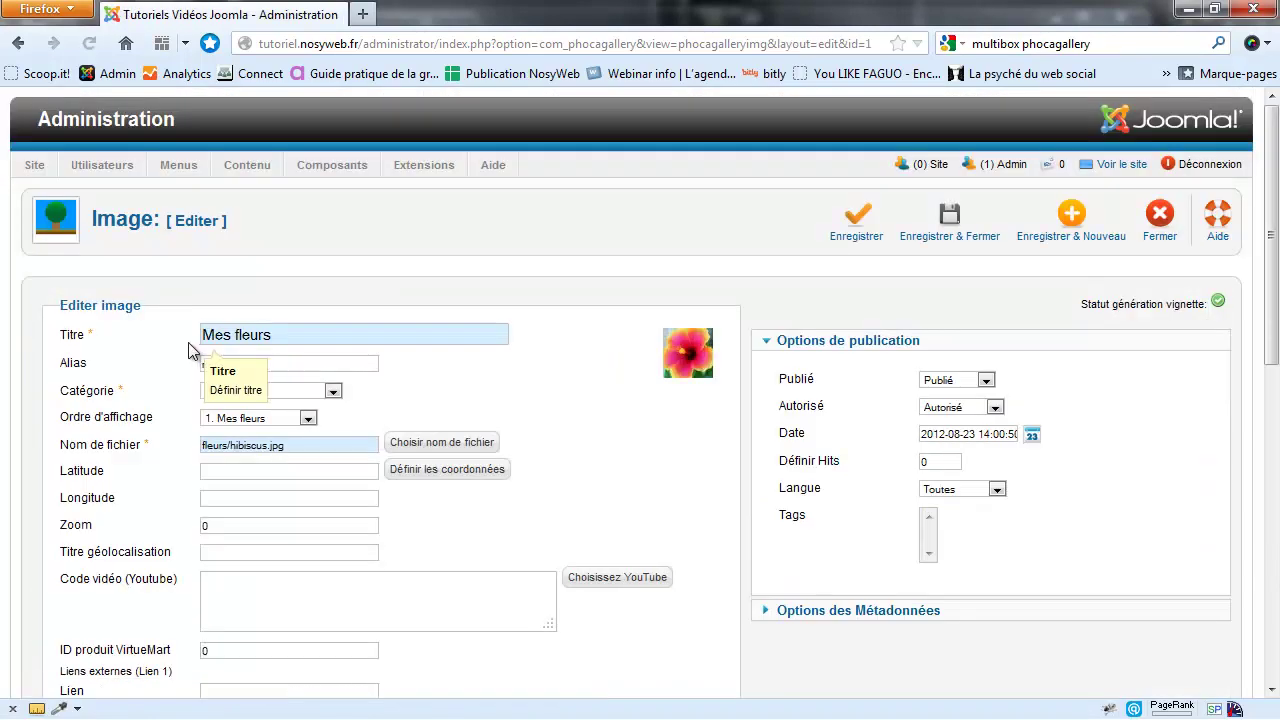
pyautogui.scroll(-1, 390, 255)
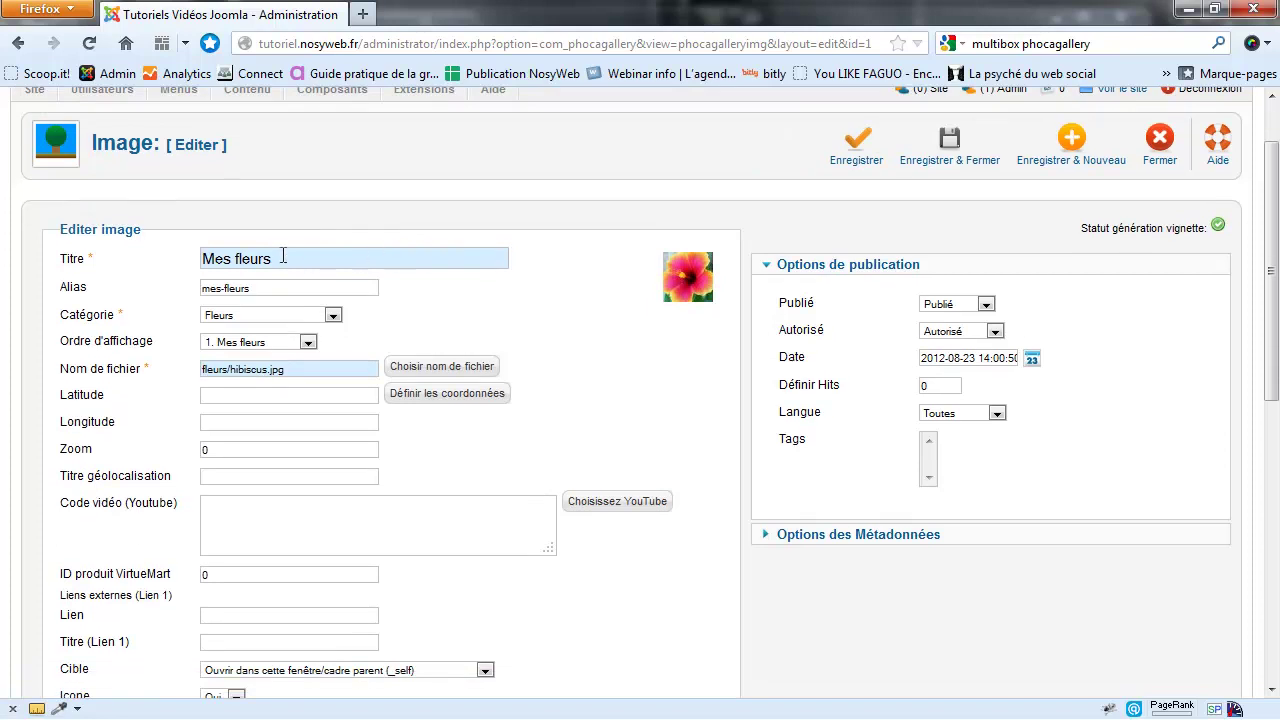
pyautogui.moveTo(283, 256); pyautogui.dragTo(123, 278)
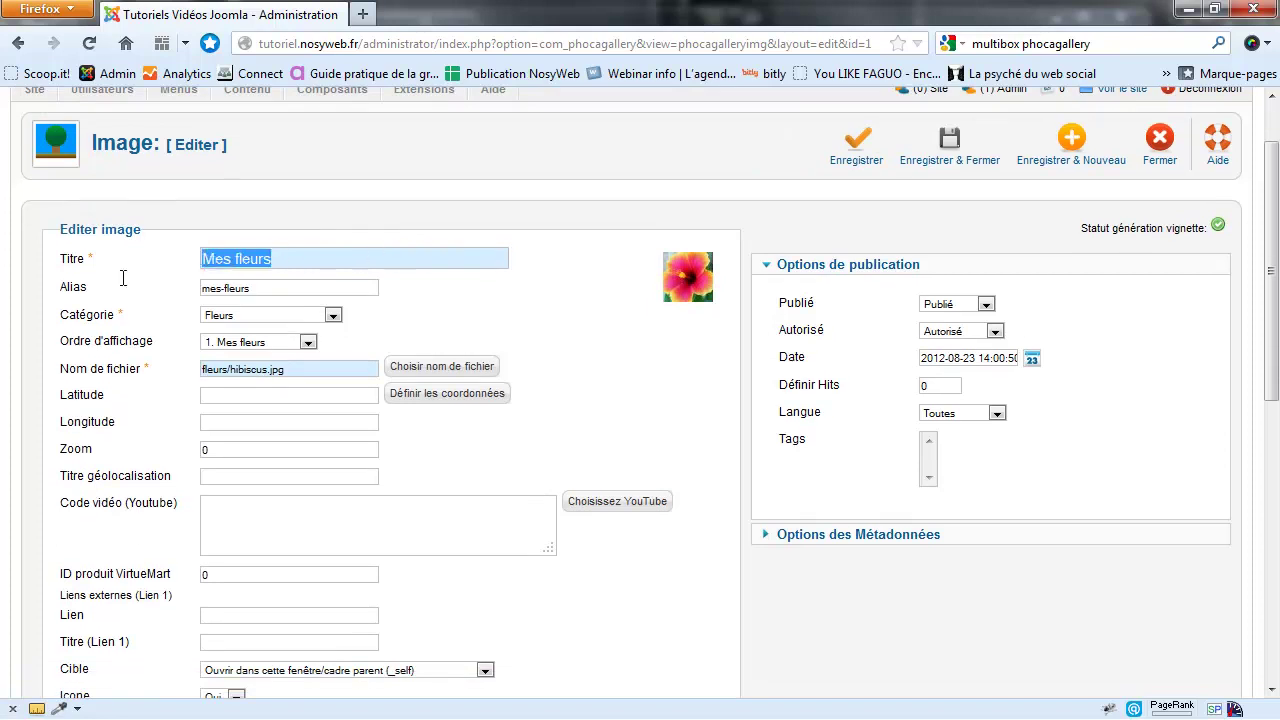
pyautogui.write('Hisbicus')
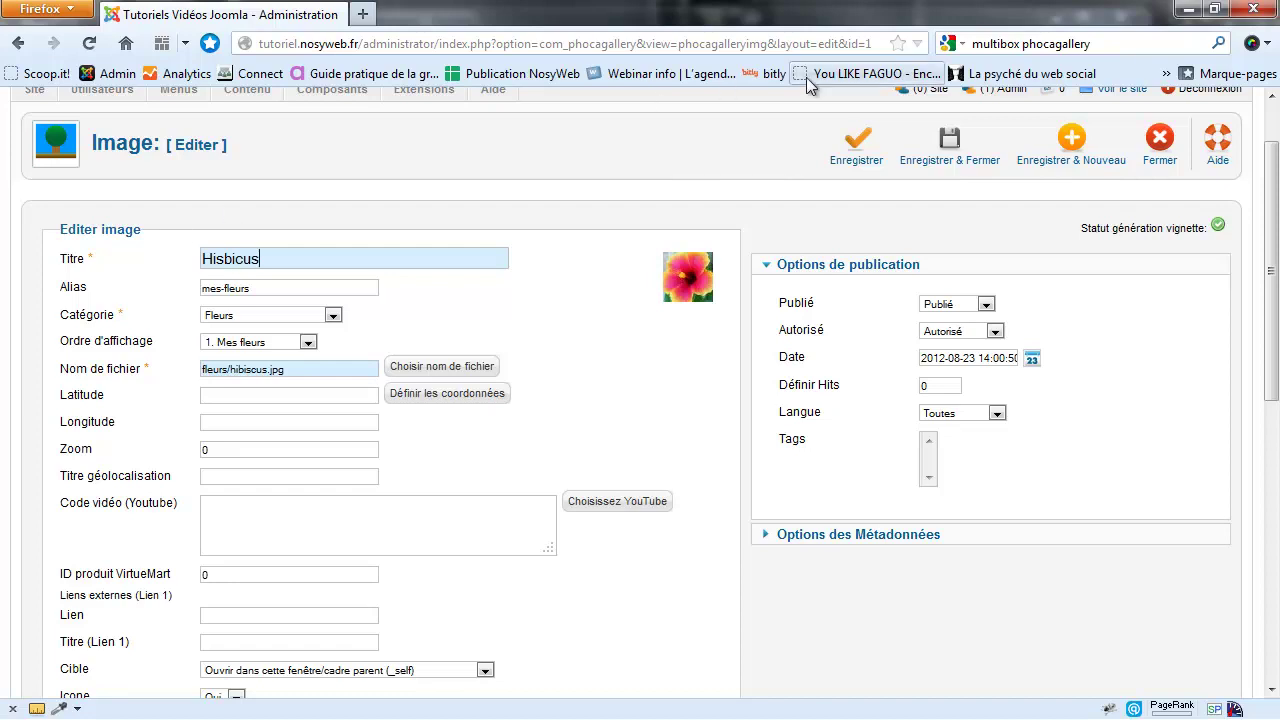
pyautogui.click(950, 145)
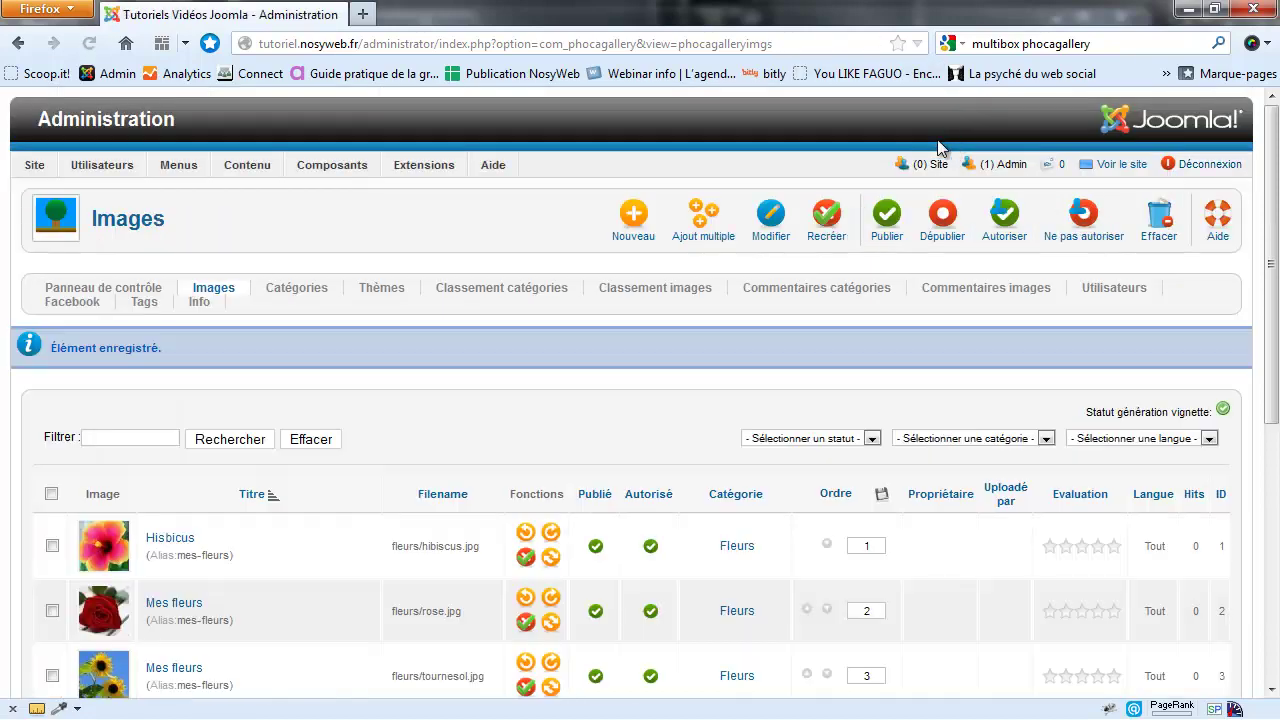
# - Retitle the rose.jpg image as Rose, clear its alias, and save and close it
pyautogui.scroll(-4, 100, 346)
pyautogui.click(160, 375)
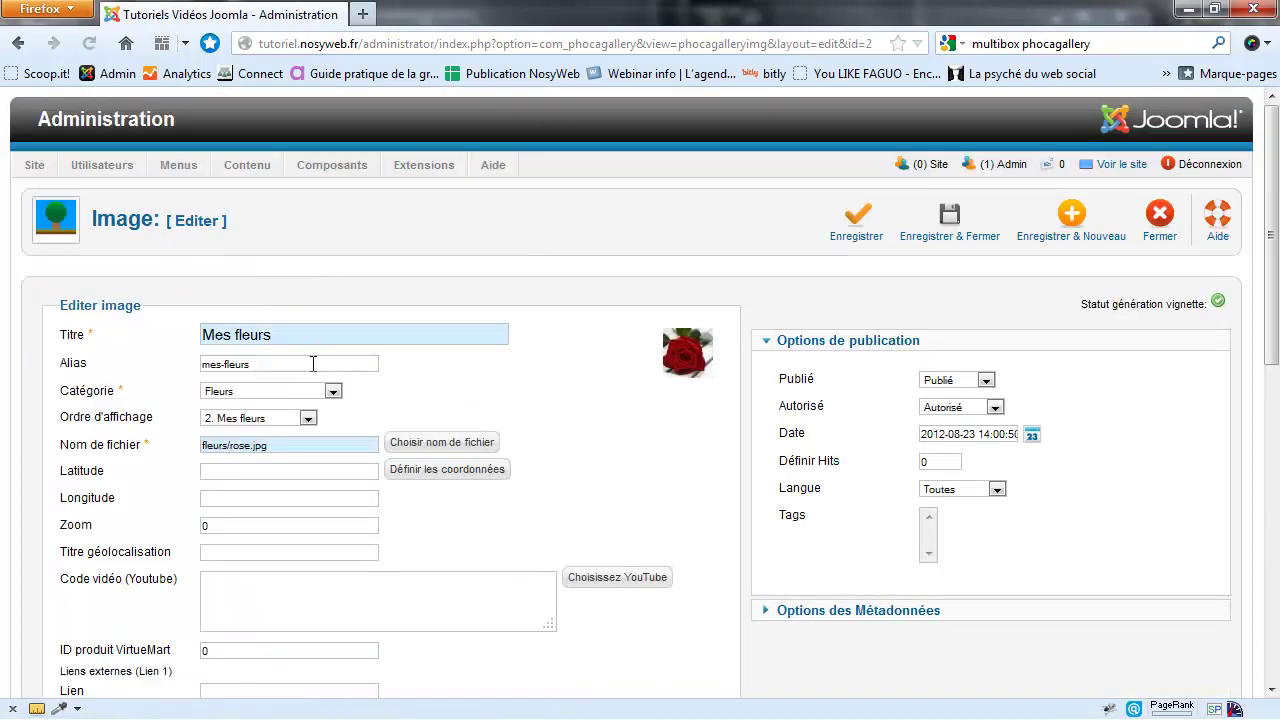
pyautogui.moveTo(311, 330); pyautogui.dragTo(150, 345)
pyautogui.write('Rose')
pyautogui.press('Tab')
pyautogui.press('Delete')
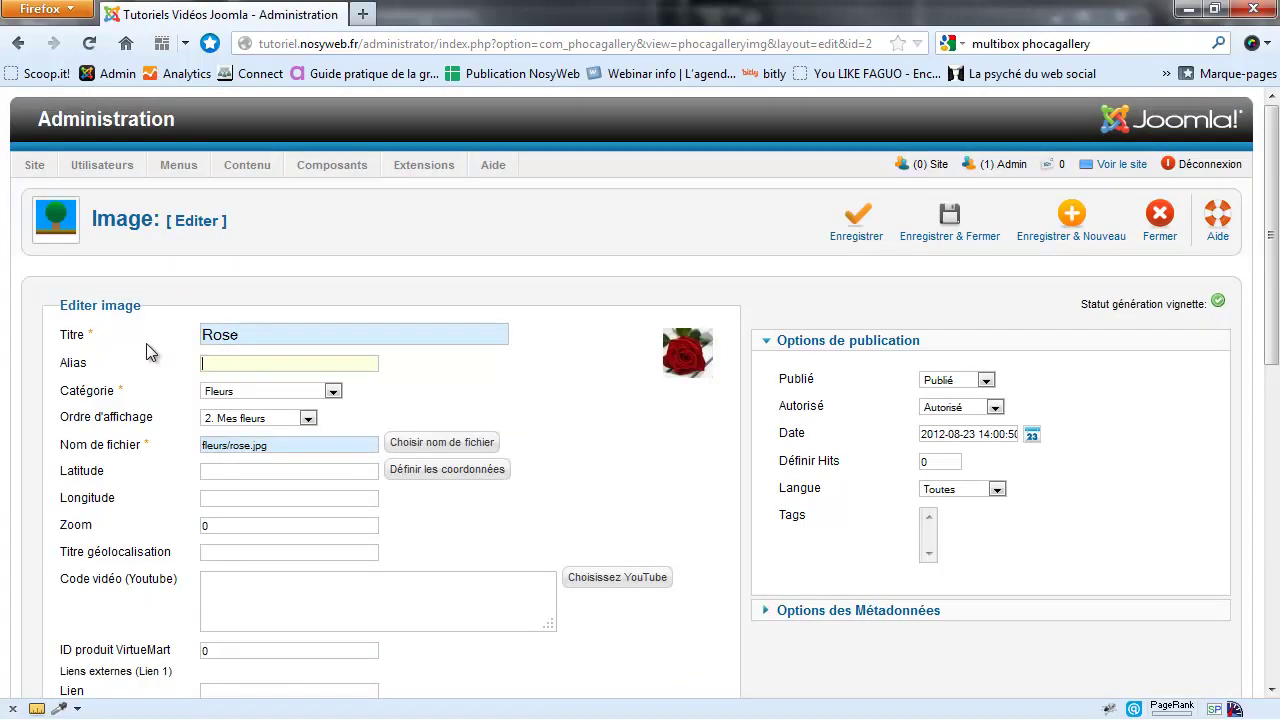
pyautogui.click(949, 218)
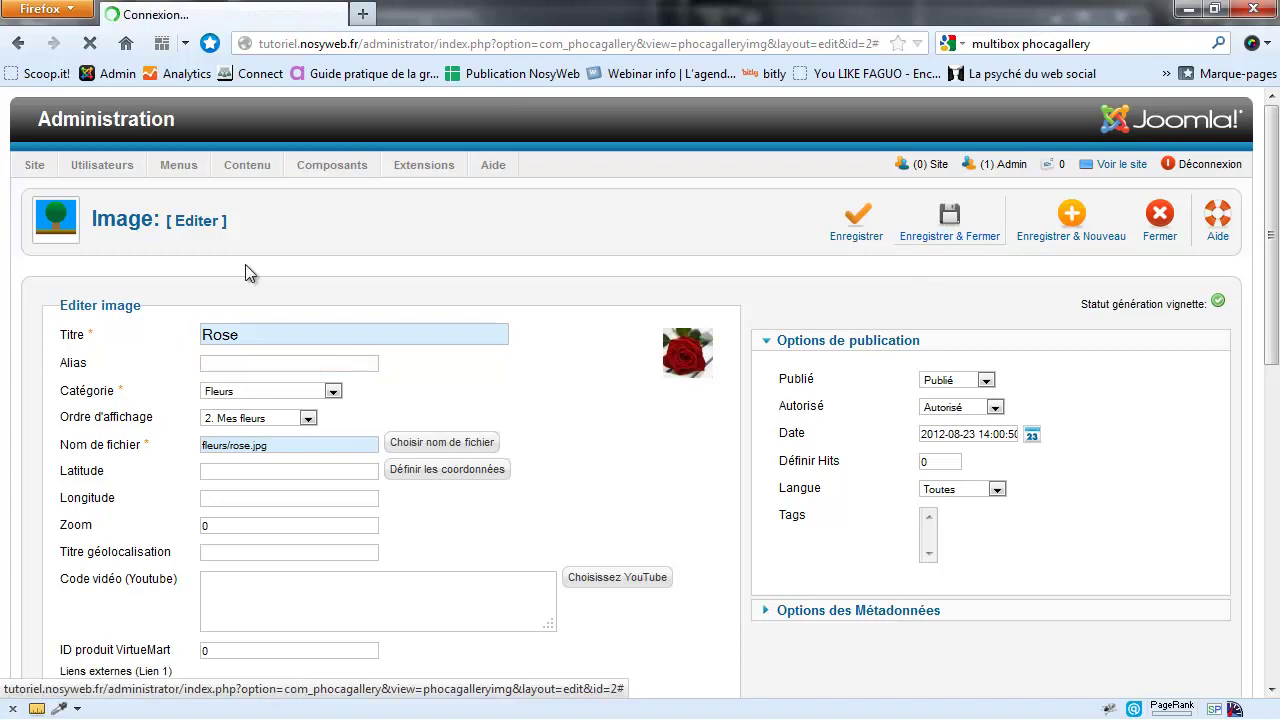
# - Clear the alias of the Hisbicus image, and save and close it
pyautogui.scroll(-3, 335, 413)
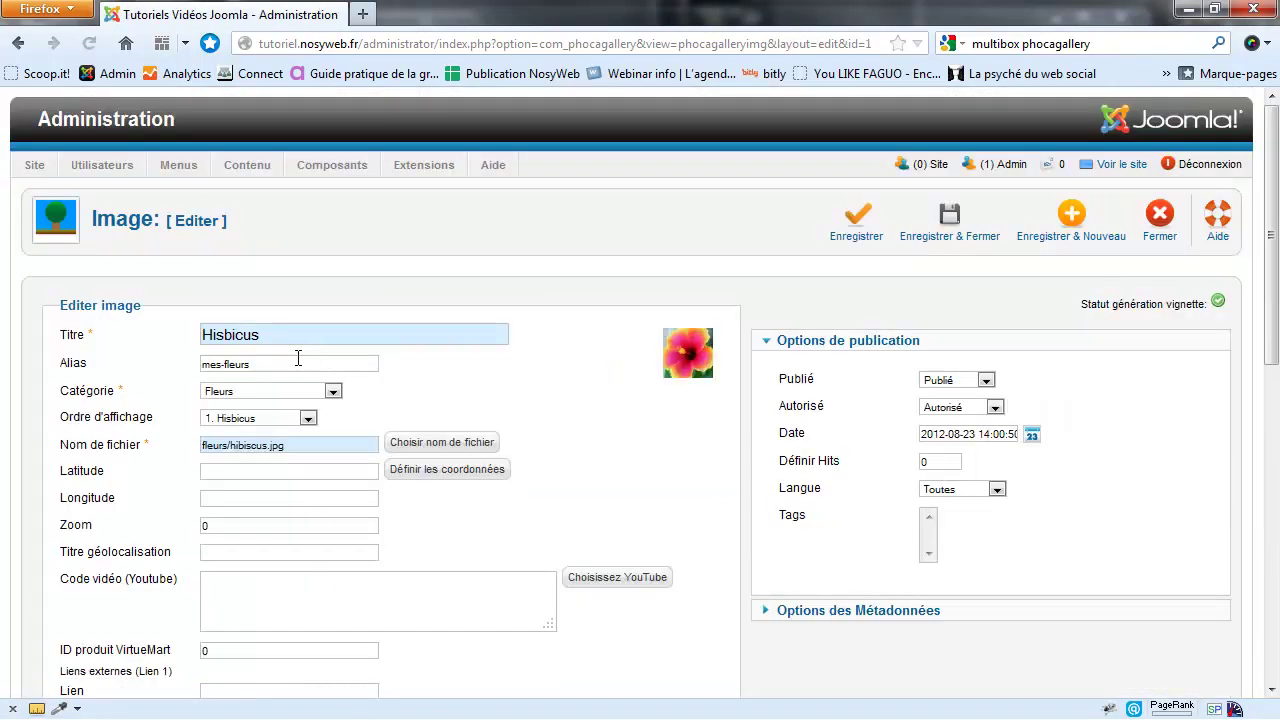
pyautogui.moveTo(297, 364); pyautogui.dragTo(207, 370)
pyautogui.press('Delete')
pyautogui.click(947, 225)
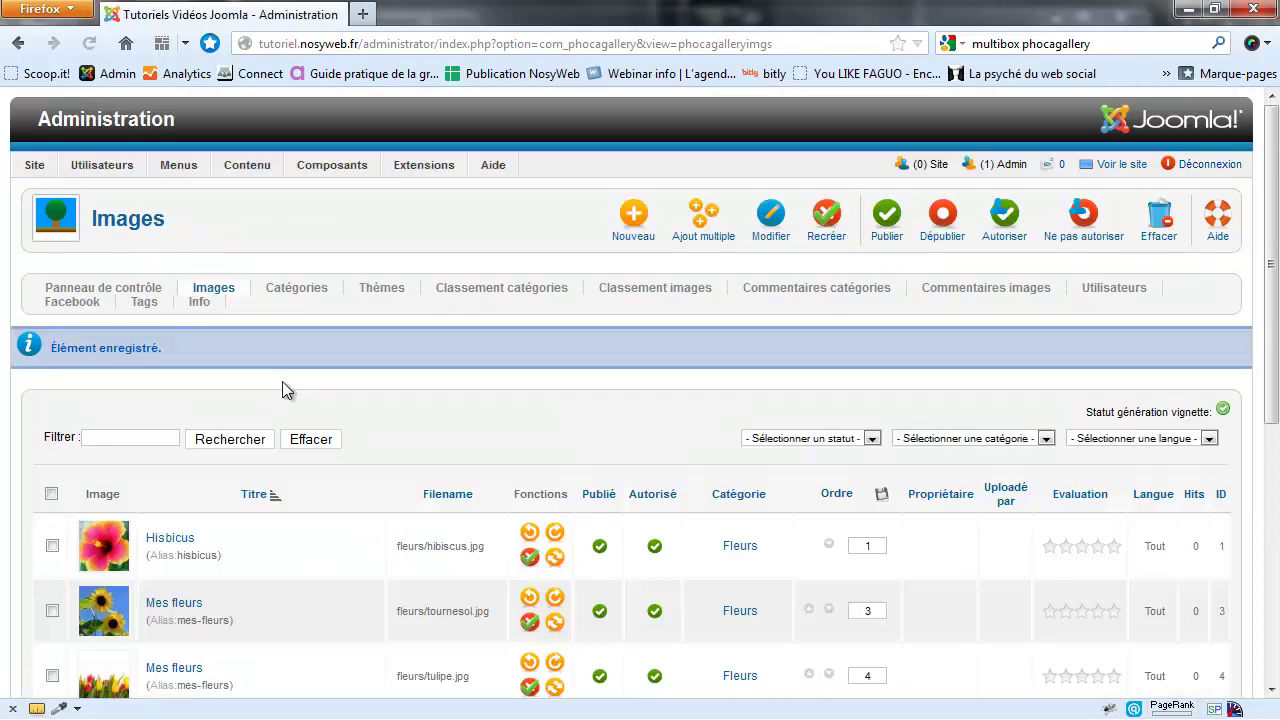
# - Retitle the tulipe.jpg image as Tulipe, clear its alias, and save and close it
pyautogui.scroll(-3, 282, 381)
pyautogui.click(193, 443)
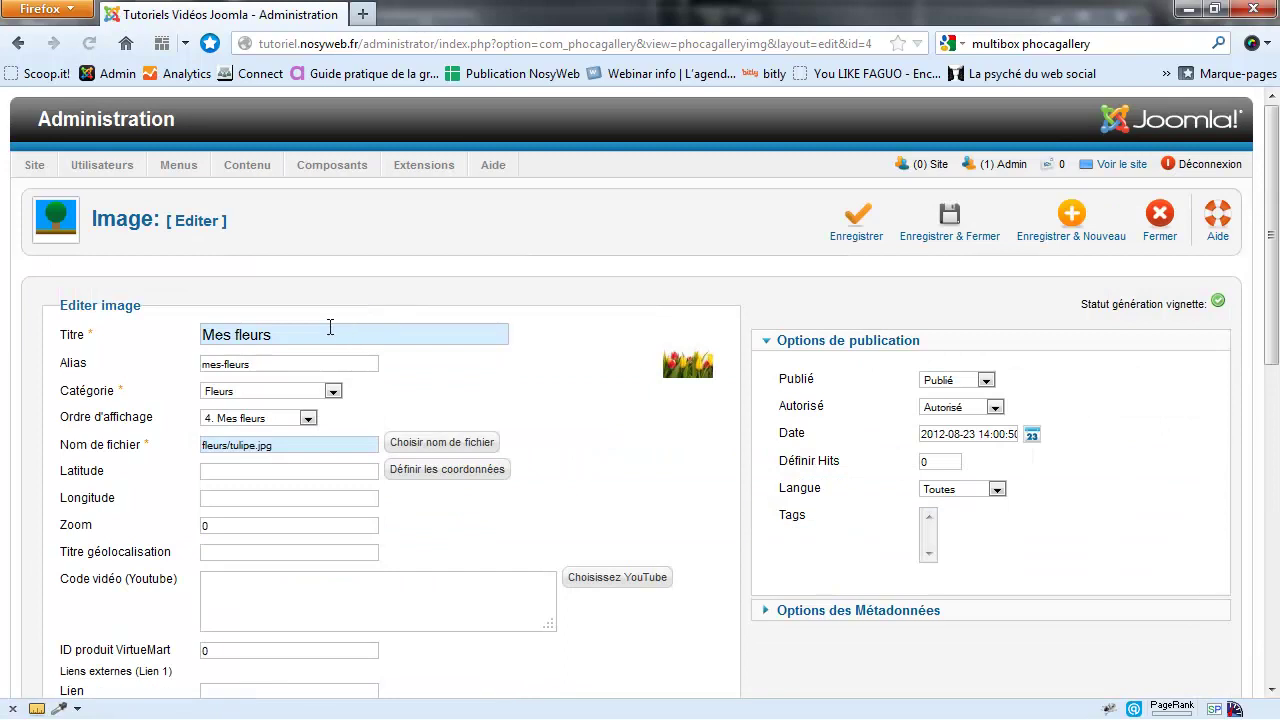
pyautogui.moveTo(310, 334); pyautogui.dragTo(163, 330)
pyautogui.write('Tukipe')
pyautogui.click(228, 336)
pyautogui.press('BackSpace')
pyautogui.write('l')
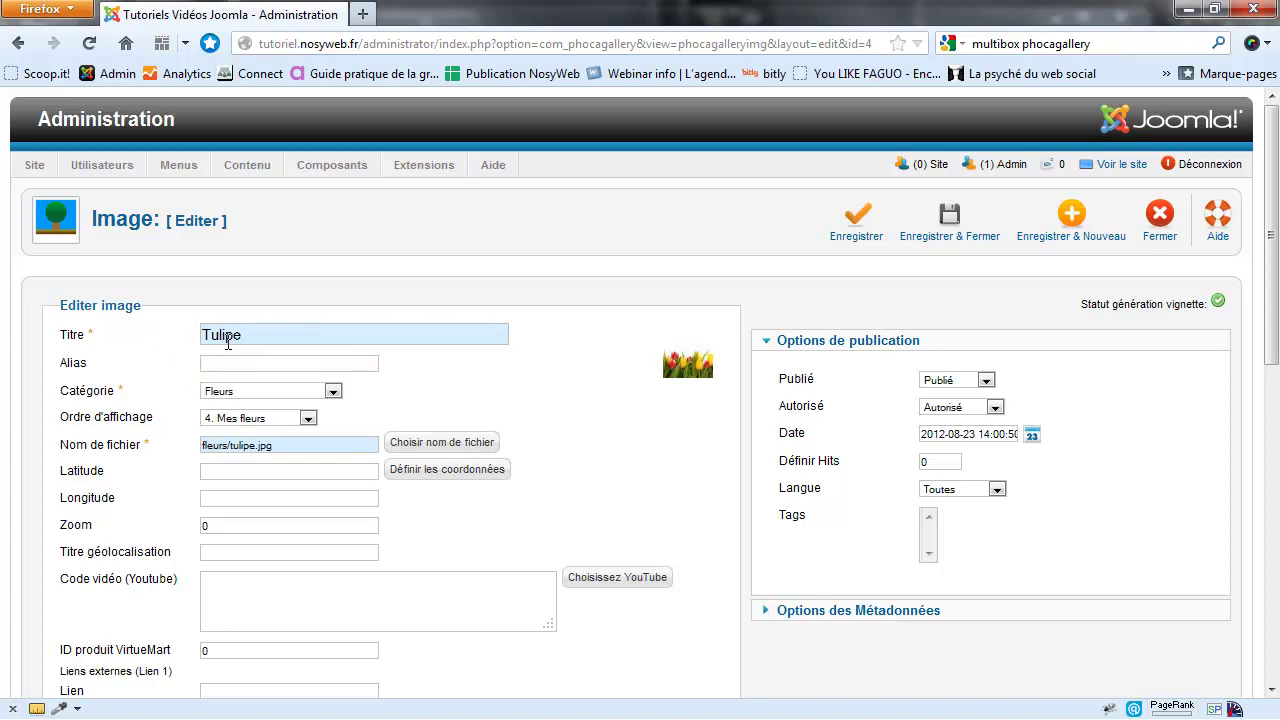
pyautogui.click(970, 228)
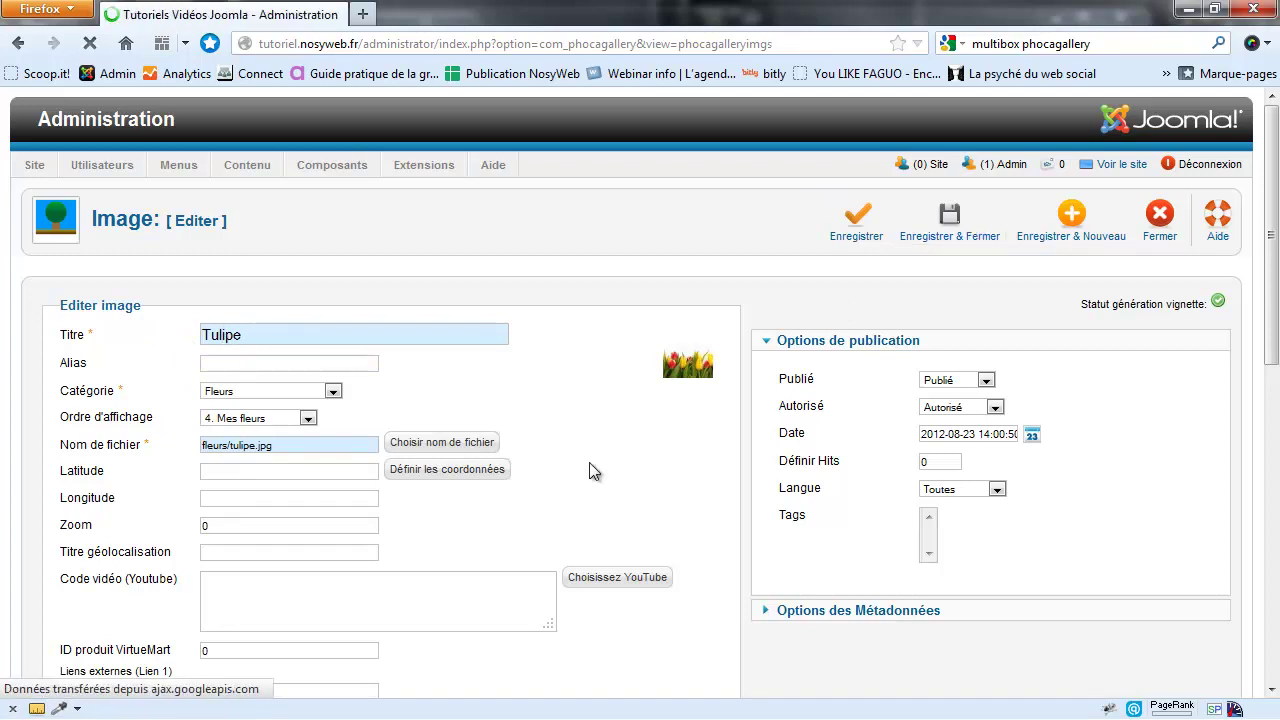
# - Retitle the tournesol.jpg image as Tournesol, clear its alias, and save and close it
pyautogui.scroll(-4, 250, 597)
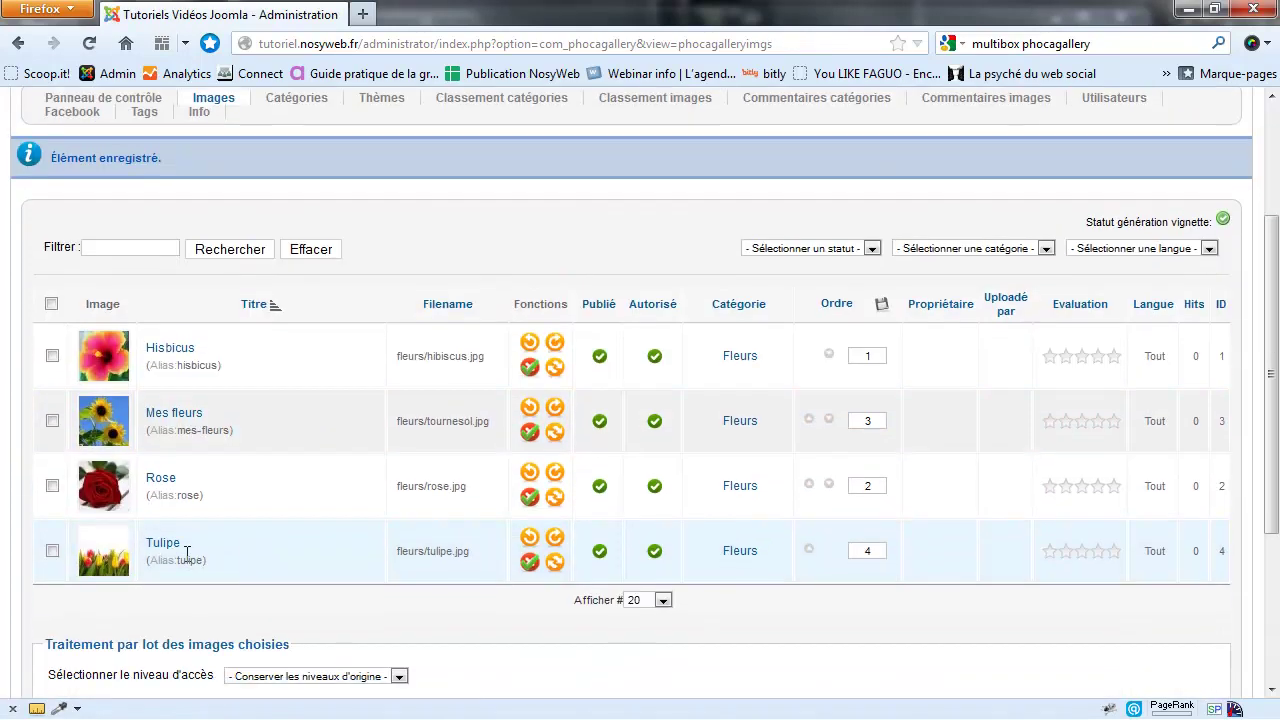
pyautogui.click(195, 416)
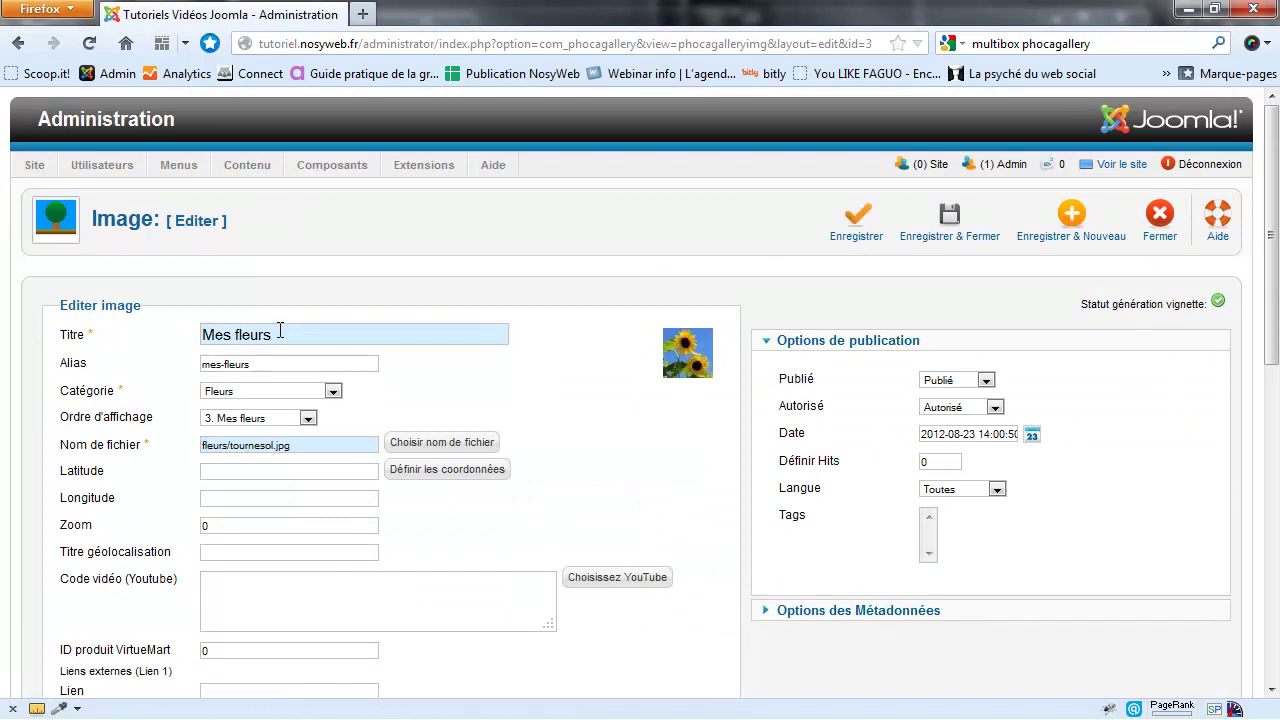
pyautogui.moveTo(280, 331); pyautogui.dragTo(98, 313)
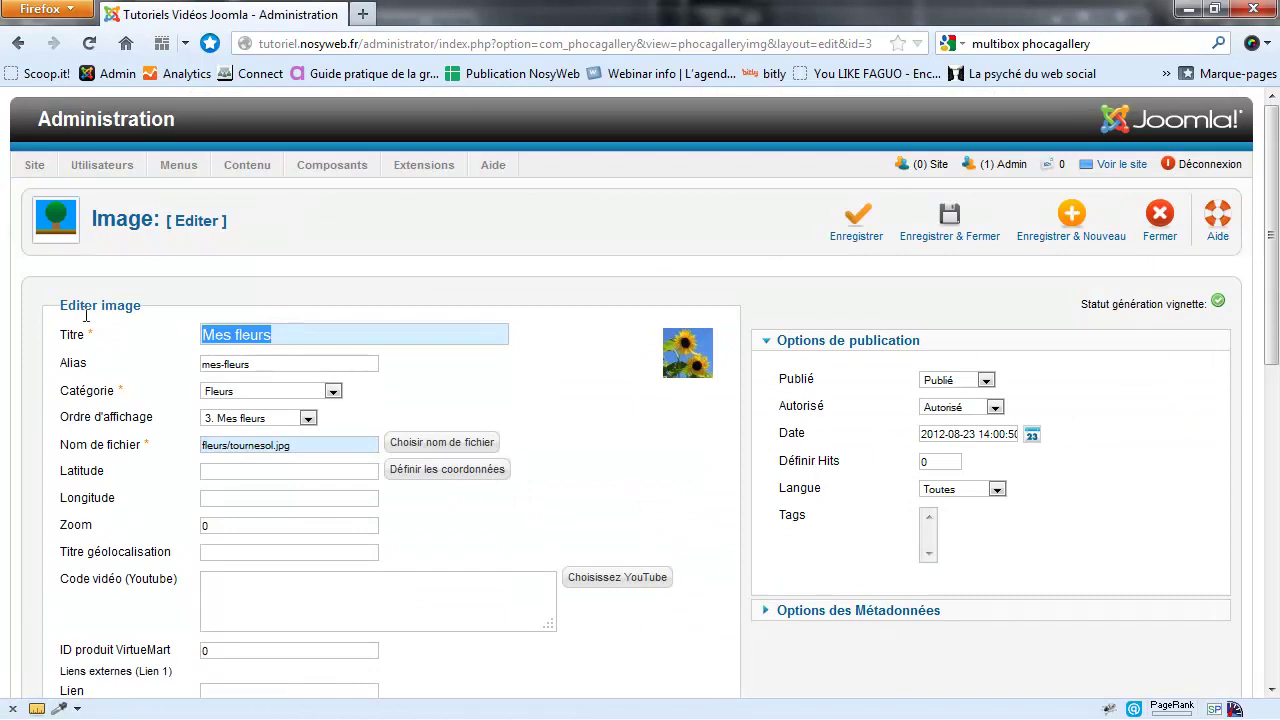
pyautogui.write('Tournesol')
pyautogui.press('Tab')
pyautogui.press('Delete')
pyautogui.click(940, 232)
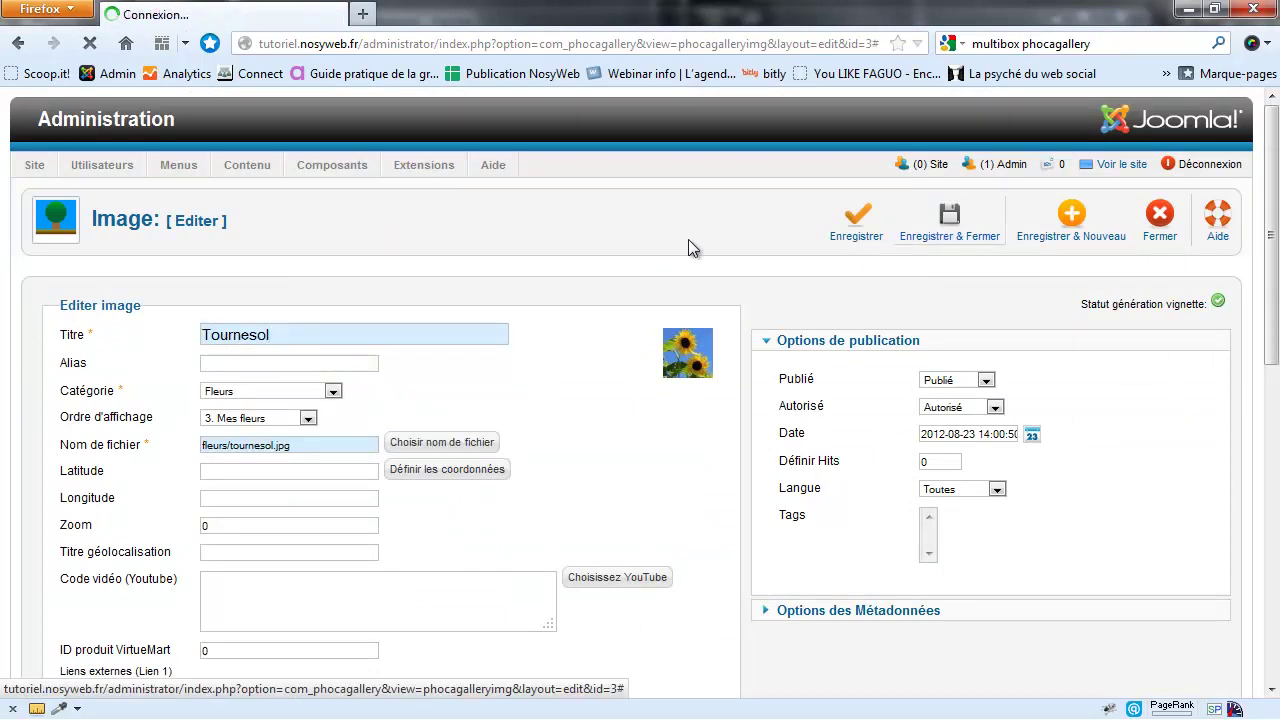